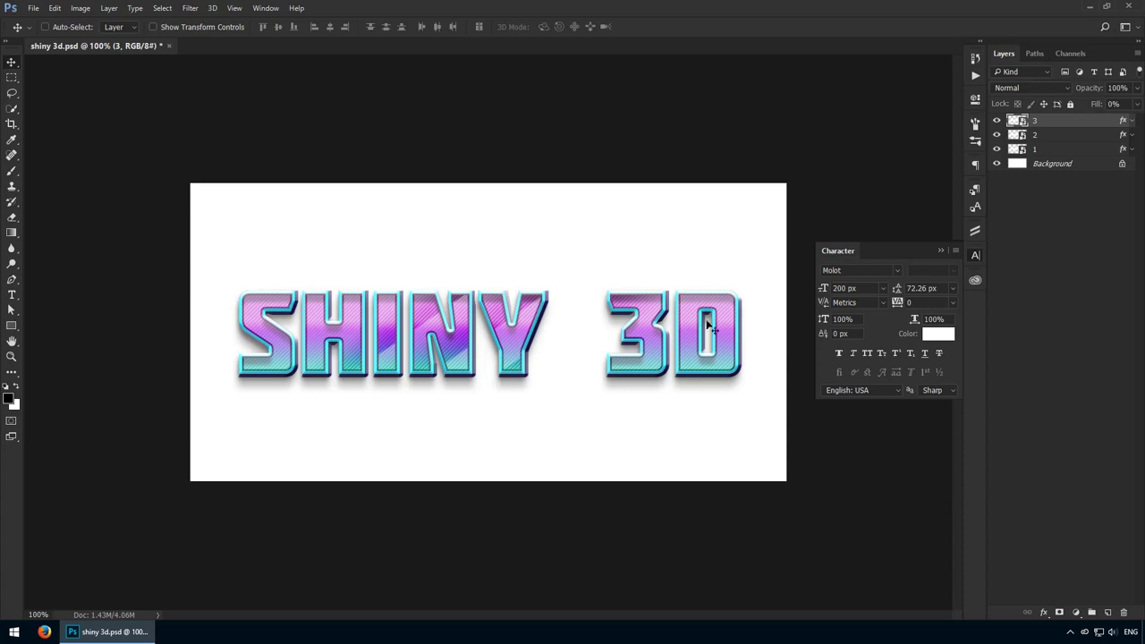
Replace the text inside layer 3's smart object with "text", then save and close its contents to update the shiny effect.
{"action": "double_click", "coordinate": [1016, 119]}
{"action": "key", "text": "t"}
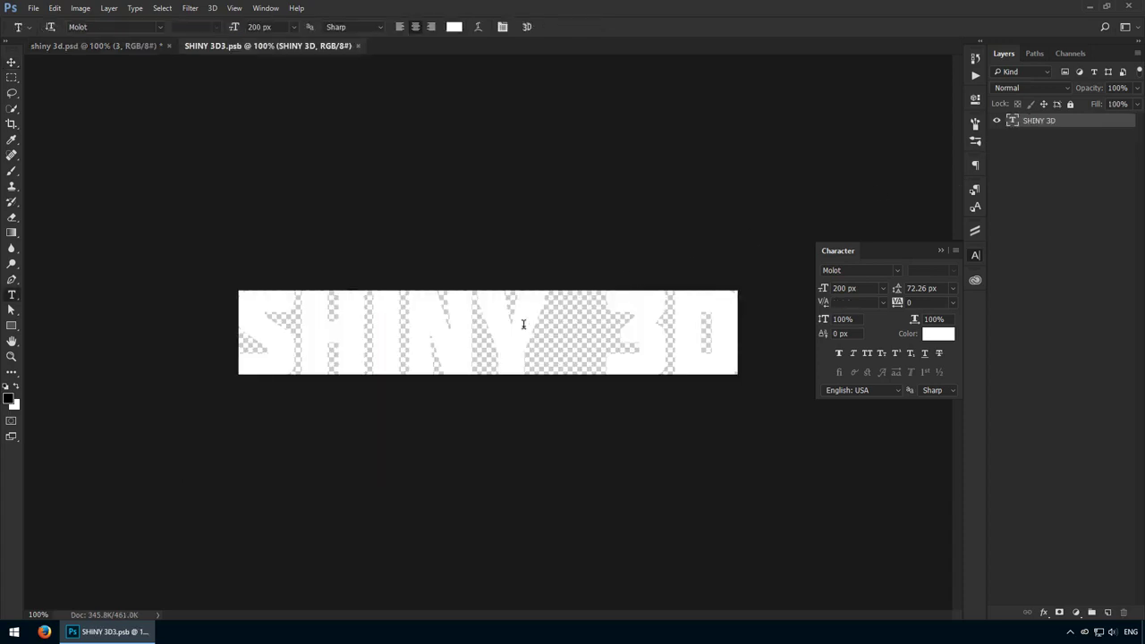
{"action": "left_click", "coordinate": [523, 324]}
{"action": "key", "text": "ctrl+a"}
{"action": "type", "text": "text"}
{"action": "key", "text": "ctrl+Return"}
{"action": "key", "text": "v"}
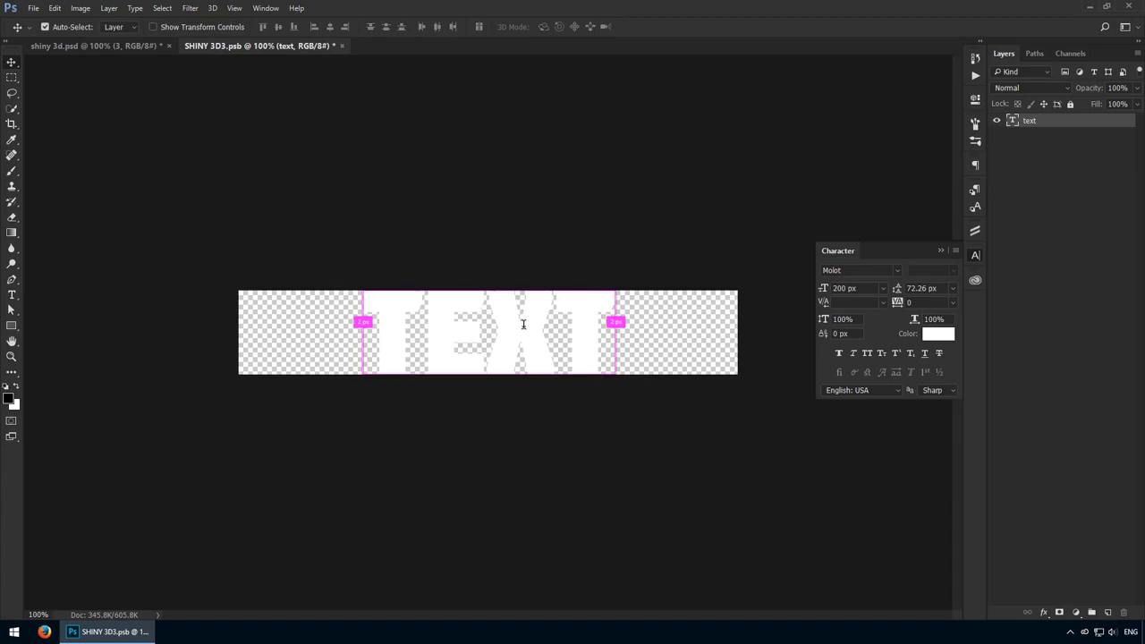
{"action": "key", "text": "ctrl+w"}
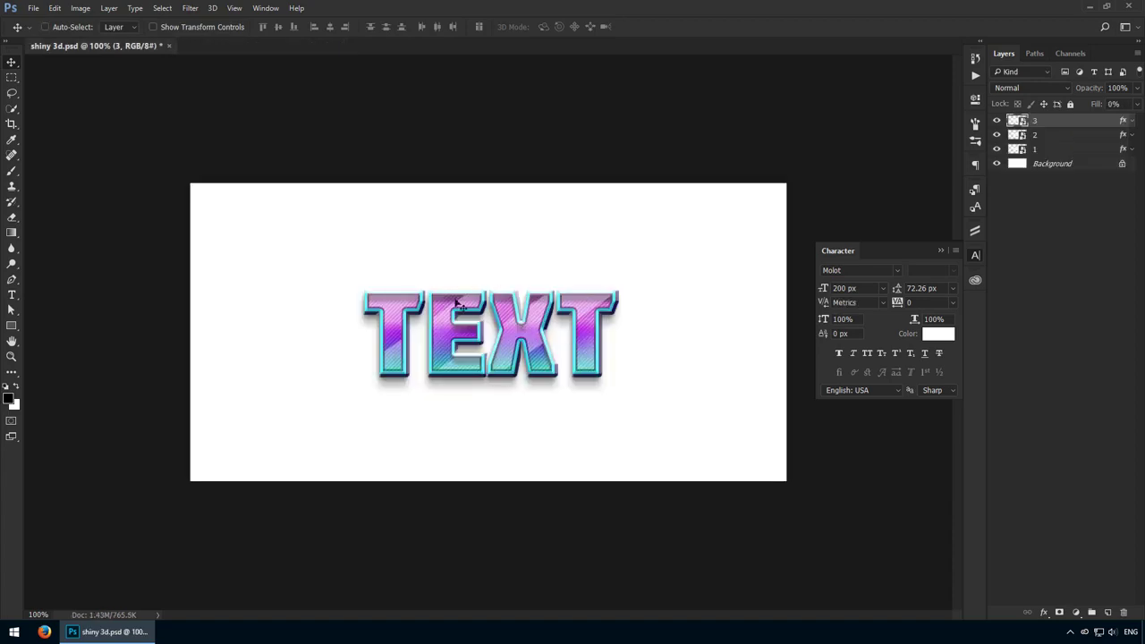
{"action": "left_click", "coordinate": [523, 398]}
Create a 1000 × 500 px document at 72 ppi with a white background and place the text "Shiny 3d" on the canvas.
{"action": "key", "text": "ctrl+n"}
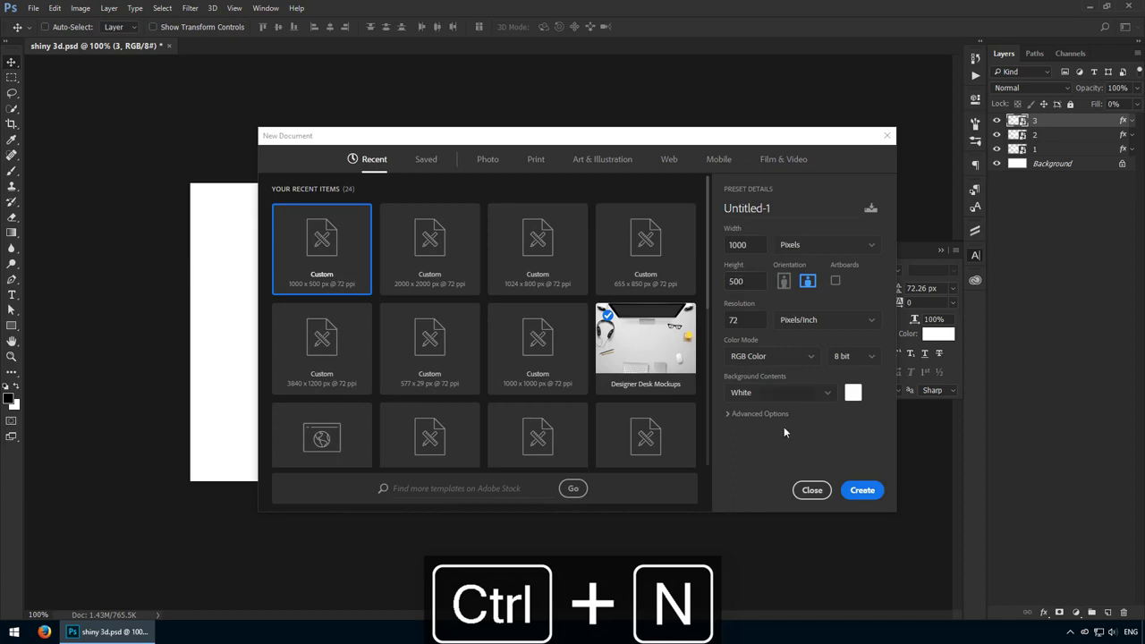
{"action": "left_click", "coordinate": [862, 490]}
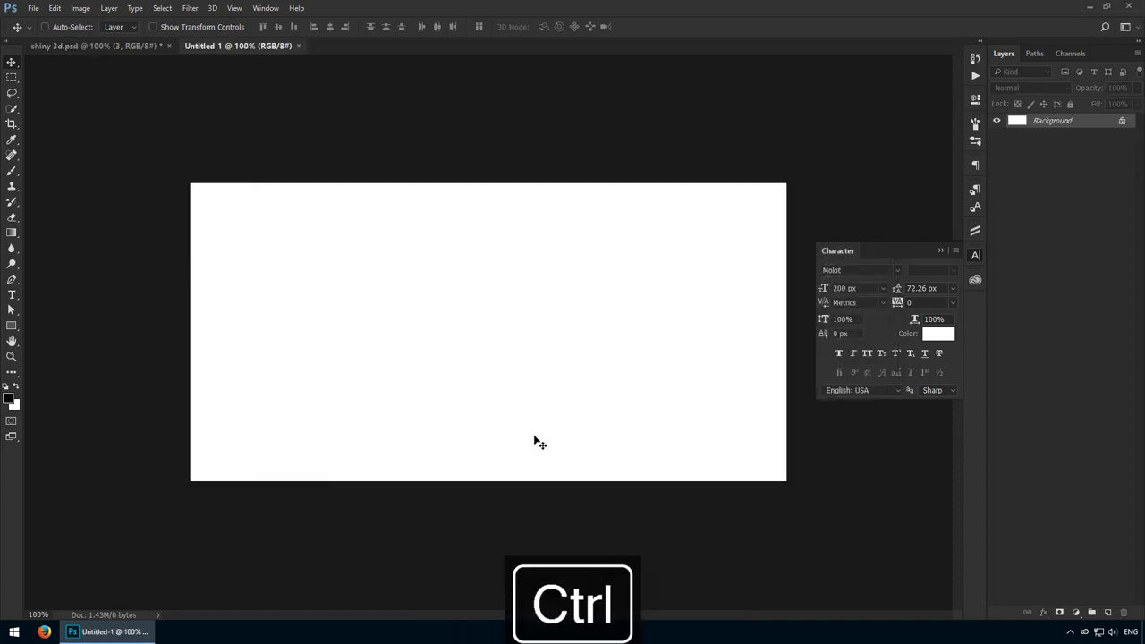
{"action": "key", "text": "t"}
{"action": "left_click", "coordinate": [291, 353]}
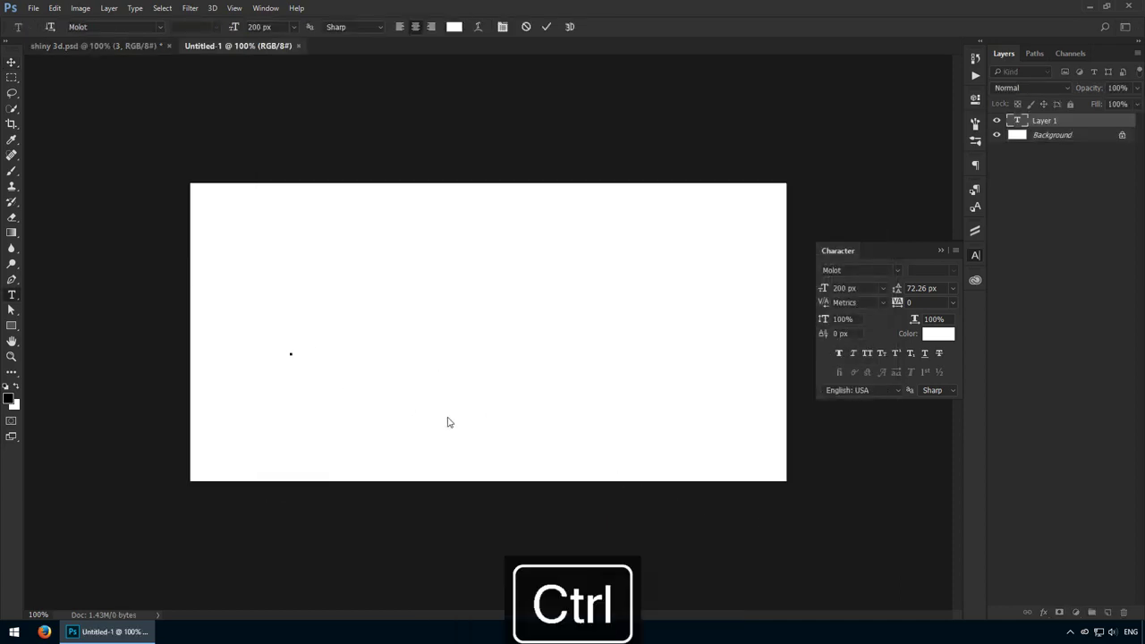
{"action": "type", "text": "shiny 3"}
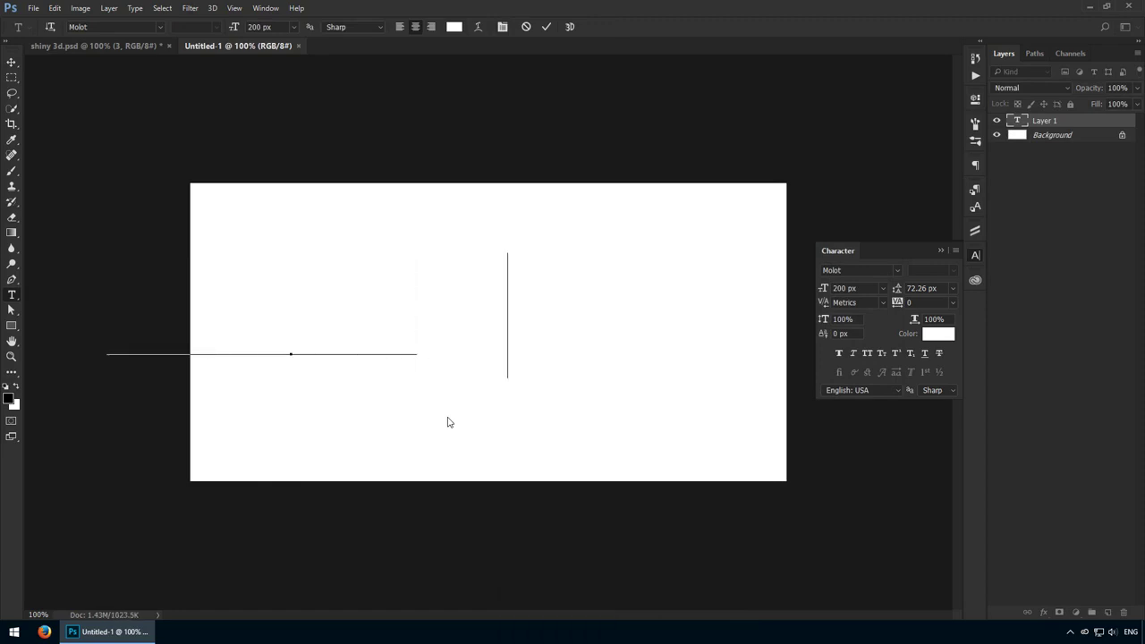
{"action": "type", "text": "d"}
{"action": "key", "text": "ctrl+Return"}
{"action": "key", "text": "v"}
{"action": "left_click_drag", "start_coordinate": [405, 394], "coordinate": [599, 368]}
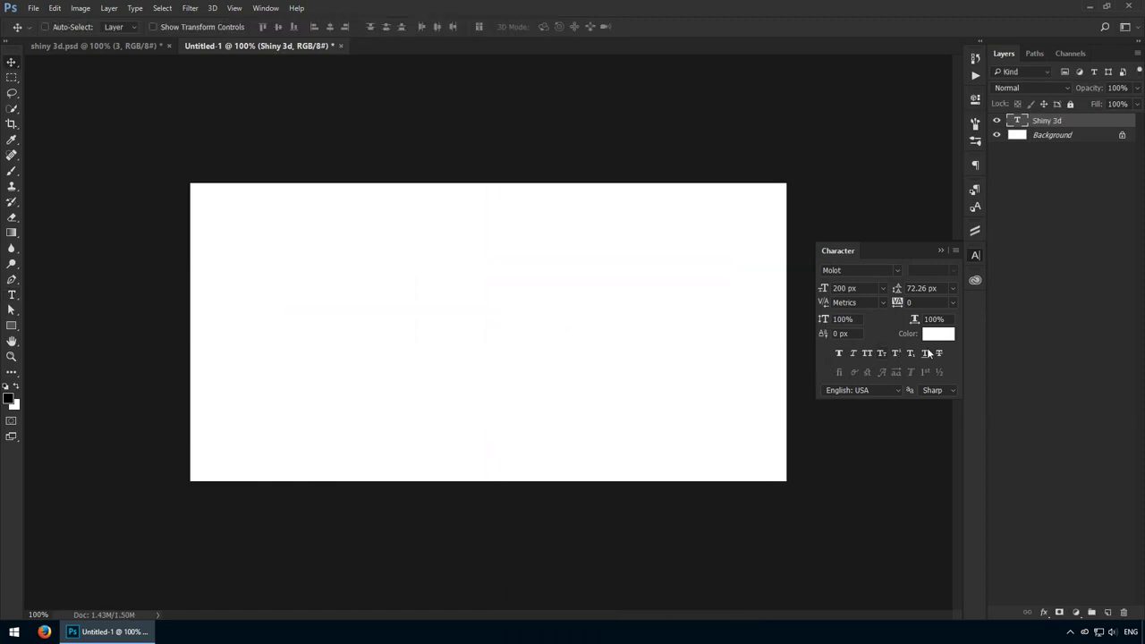
Set the color of the Shiny 3d text to black.
{"action": "left_click", "coordinate": [950, 338]}
{"action": "left_click_drag", "start_coordinate": [787, 357], "coordinate": [551, 480]}
{"action": "key", "text": "Return"}
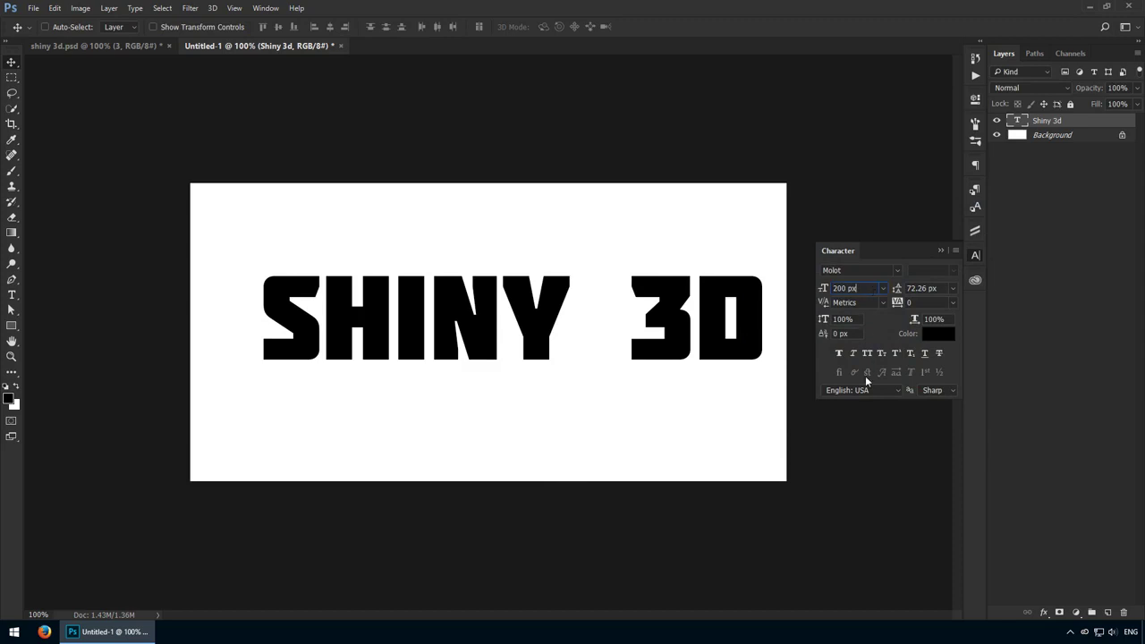
Set the Shiny 3d text color to white and fill the Background layer with black.
{"action": "left_click", "coordinate": [937, 334]}
{"action": "left_click", "coordinate": [674, 224]}
{"action": "key", "text": "Return"}
{"action": "key", "text": "v"}
{"action": "left_click", "coordinate": [1051, 135]}
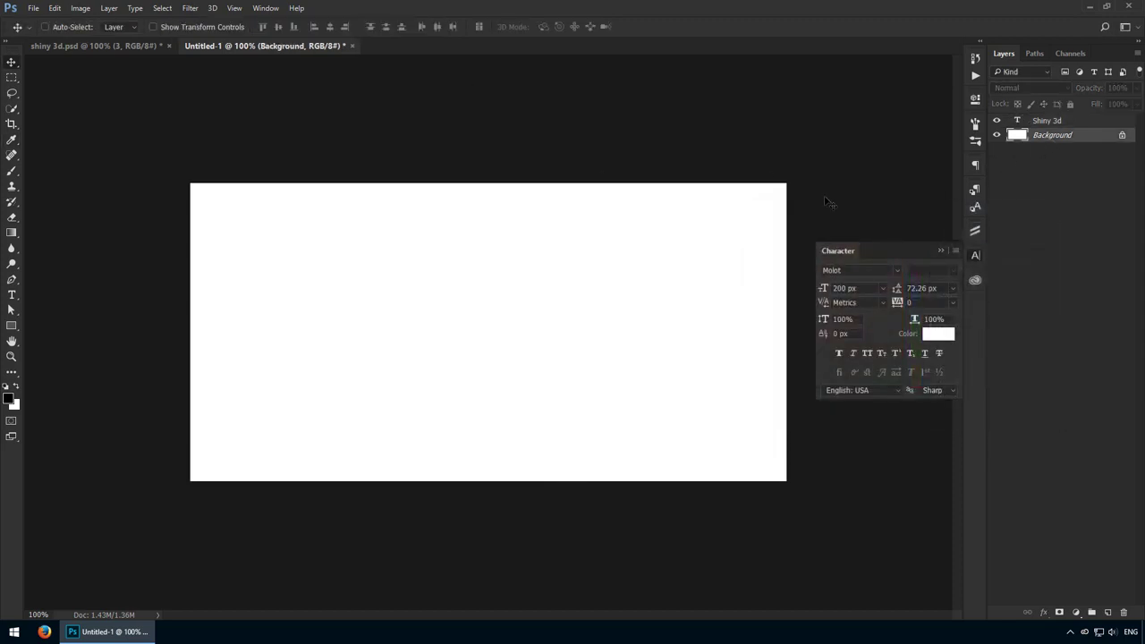
{"action": "key", "text": "ctrl+Delete"}
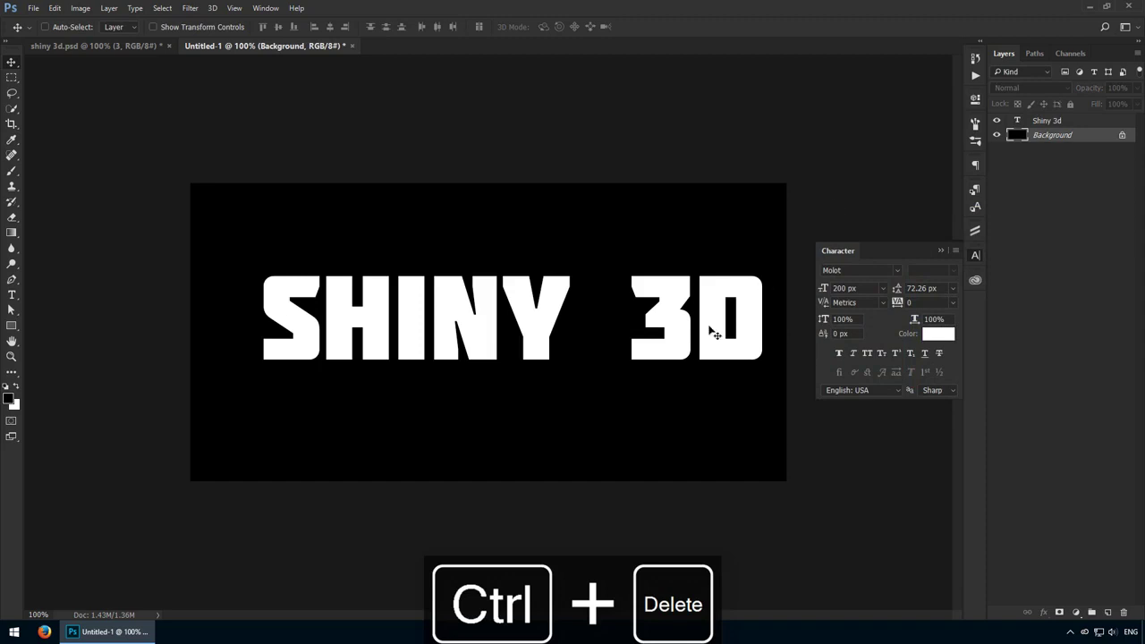
Center the Shiny 3d text horizontally and vertically on the canvas and convert its layer to a smart object.
{"action": "left_click", "coordinate": [721, 345]}
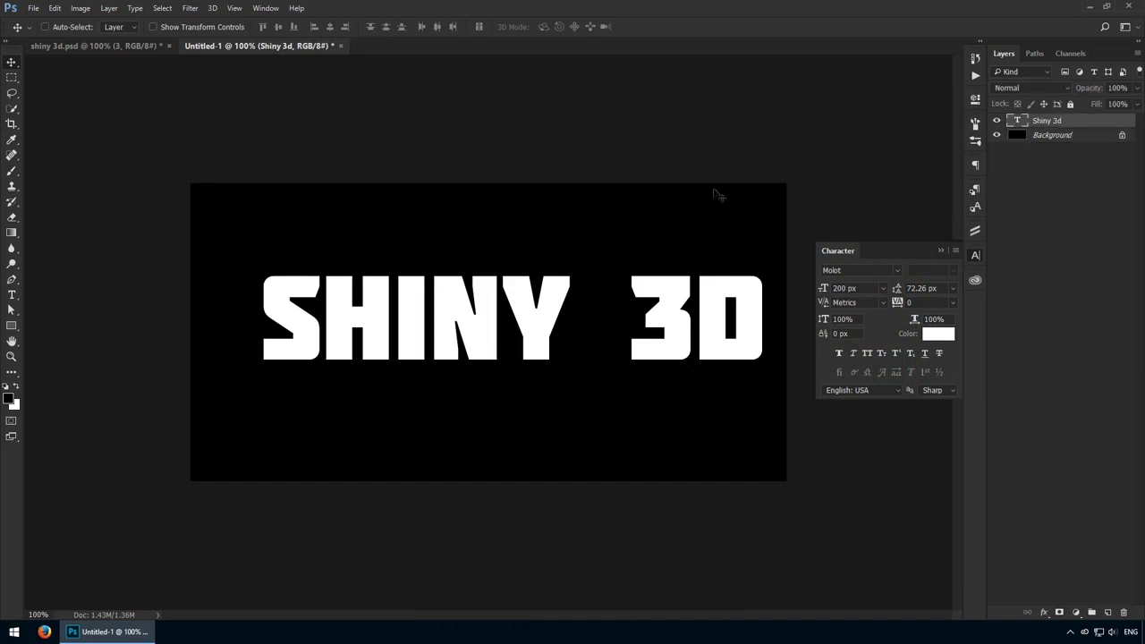
{"action": "left_click", "coordinate": [976, 255]}
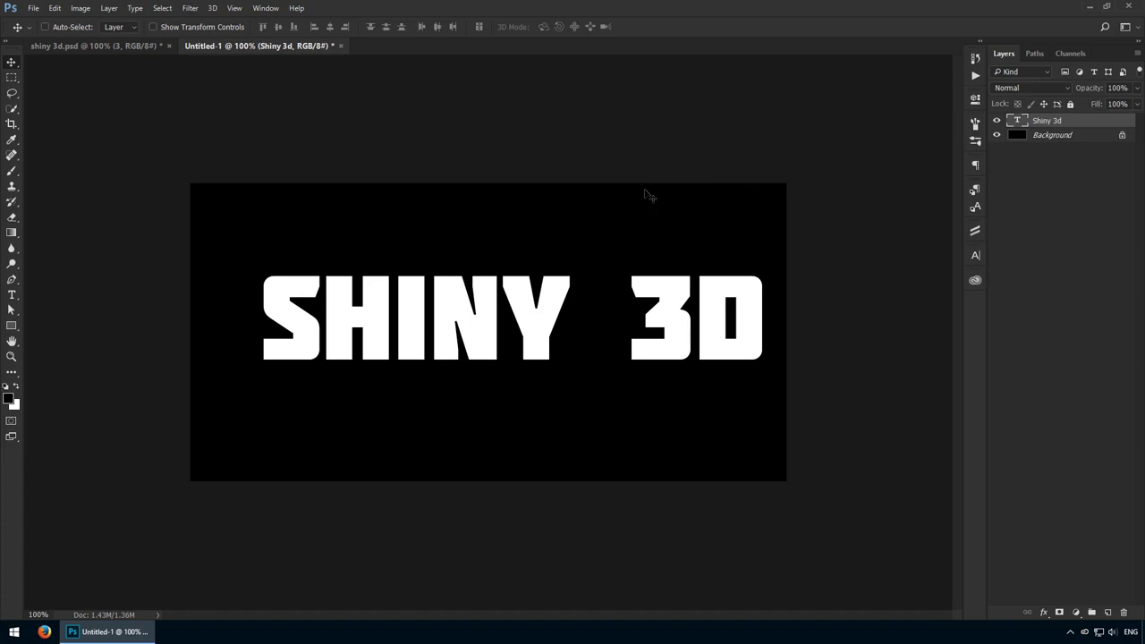
{"action": "key", "text": "ctrl+a"}
{"action": "left_click", "coordinate": [329, 28]}
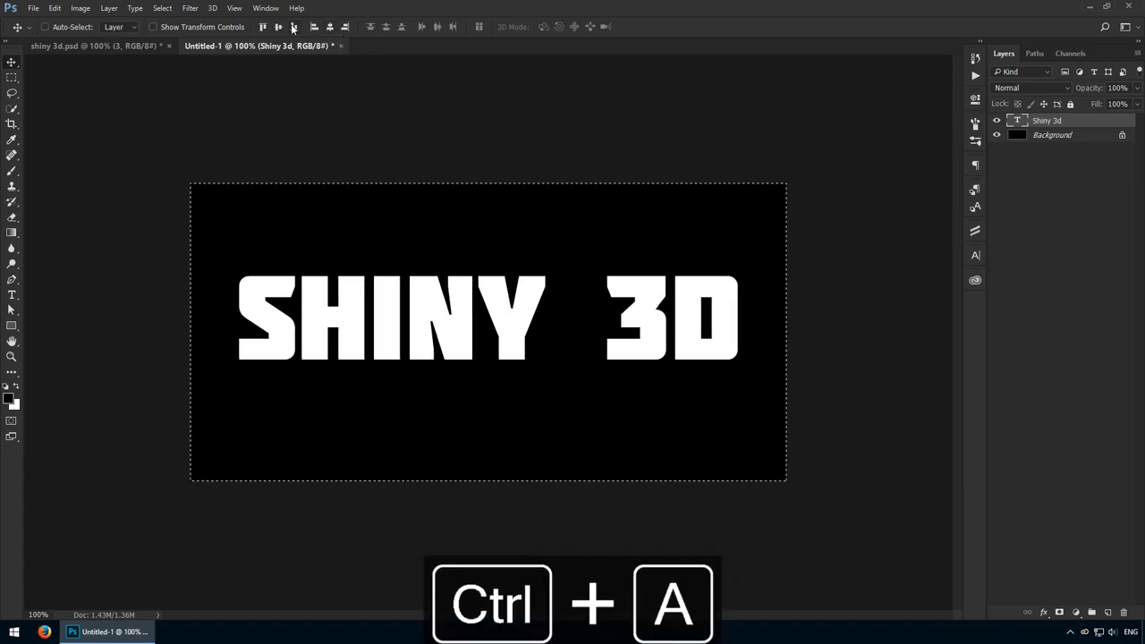
{"action": "left_click", "coordinate": [279, 27]}
{"action": "key", "text": "ctrl+d"}
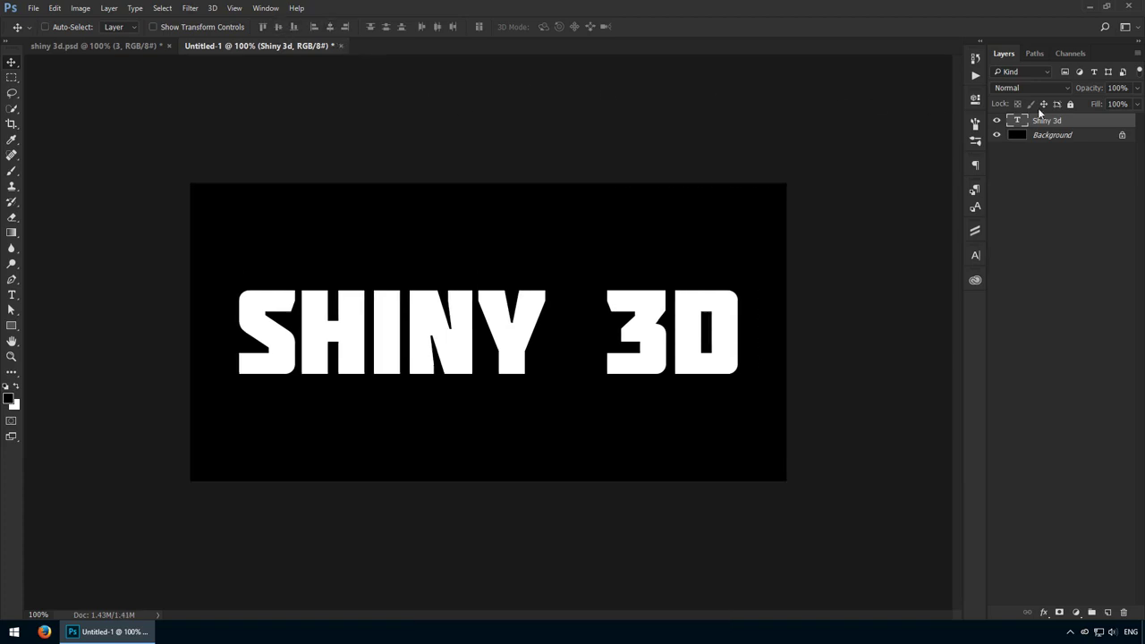
{"action": "right_click", "coordinate": [1061, 122]}
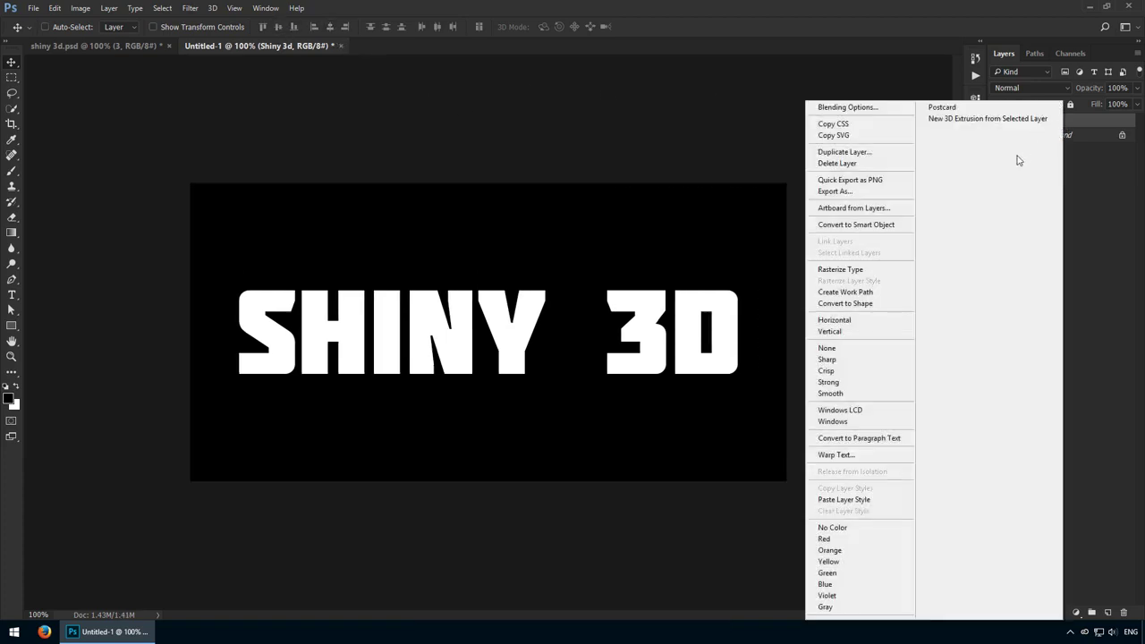
{"action": "left_click", "coordinate": [888, 226]}
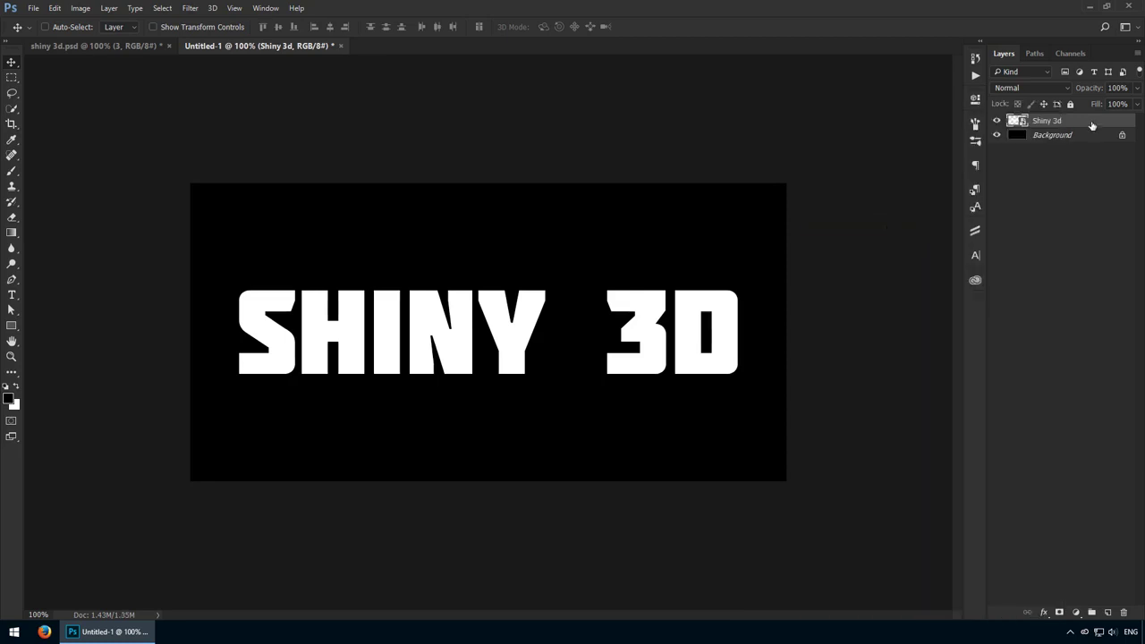
Add a Gradient Overlay to the Shiny 3d layer with Multiply blend mode and Dither enabled, keeping the Linear style.
{"action": "double_click", "coordinate": [1091, 121]}
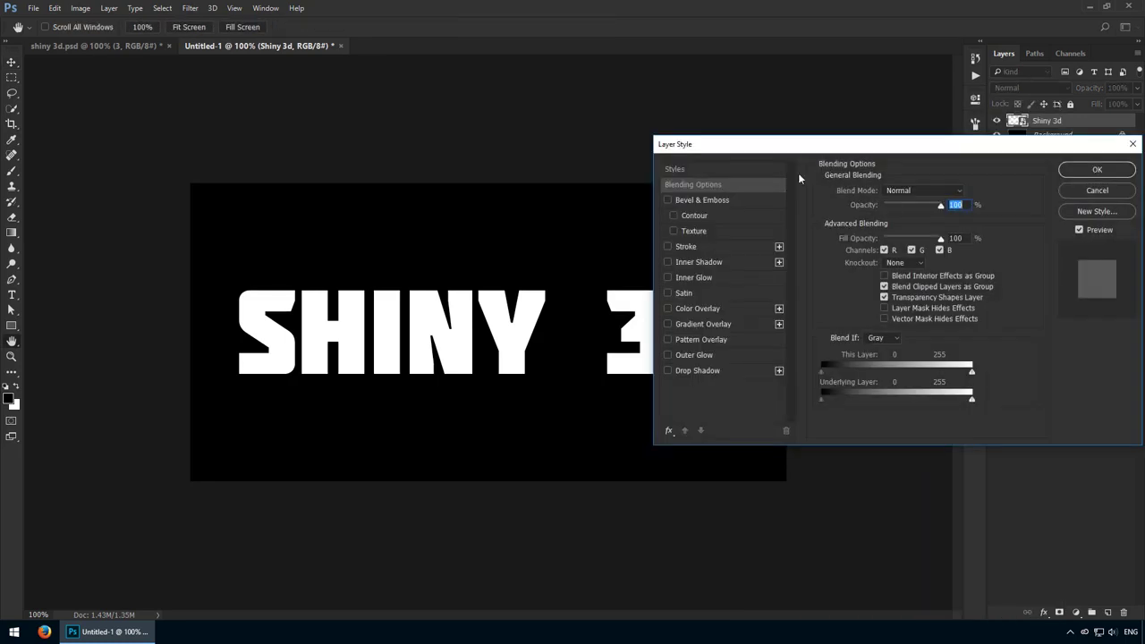
{"action": "left_click", "coordinate": [720, 326]}
{"action": "left_click", "coordinate": [898, 193]}
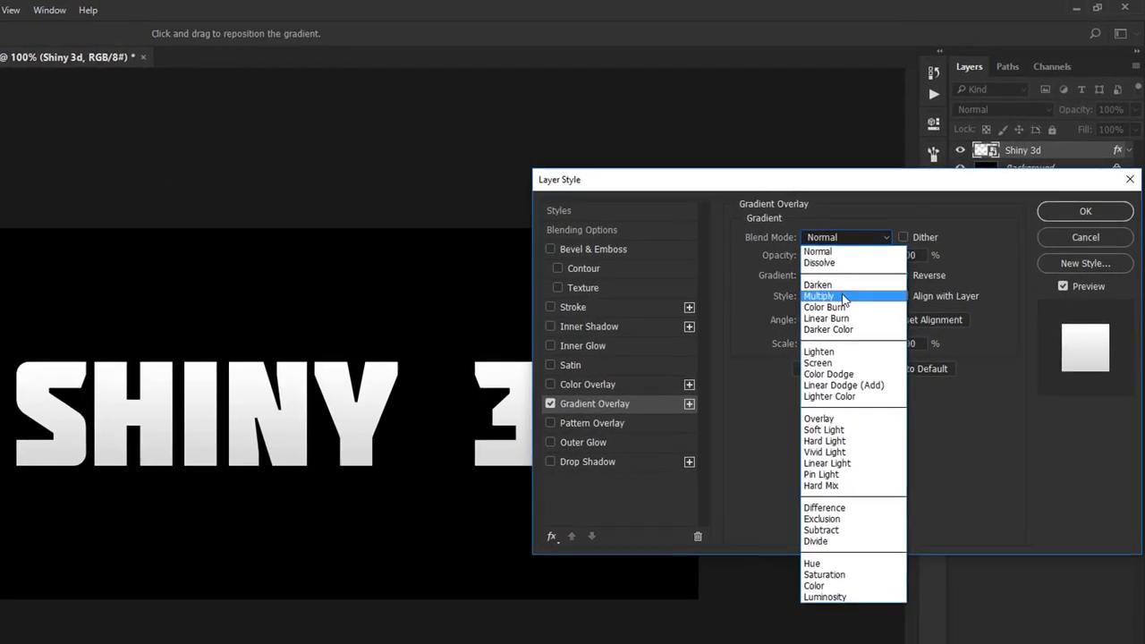
{"action": "left_click", "coordinate": [844, 296]}
{"action": "left_click", "coordinate": [913, 234]}
{"action": "left_click_drag", "start_coordinate": [890, 185], "coordinate": [883, 383]}
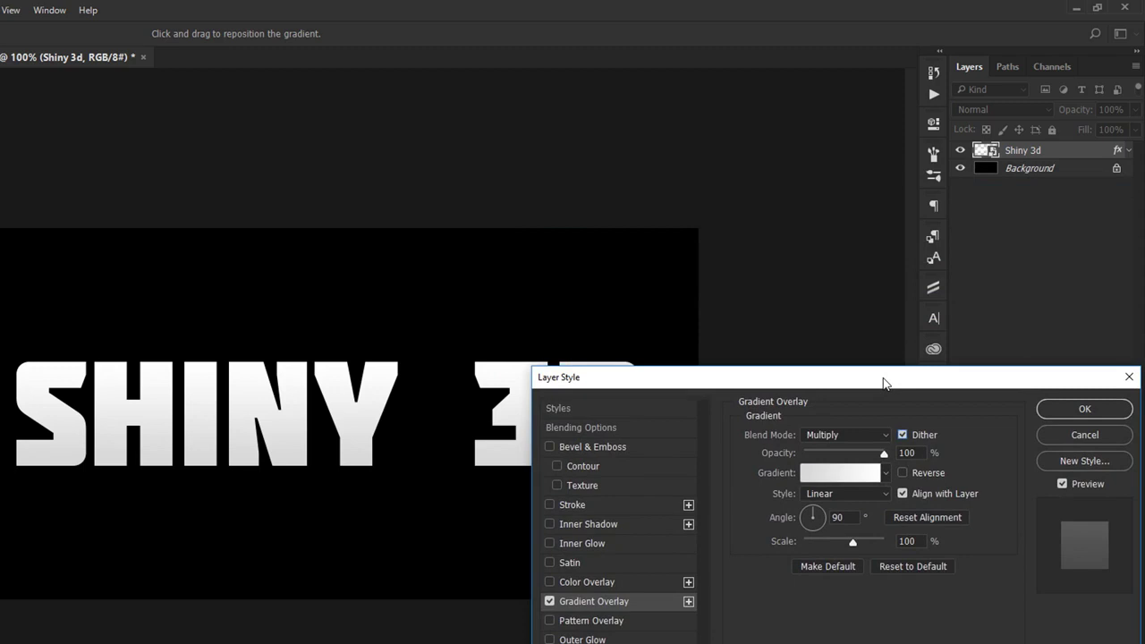
{"action": "left_click", "coordinate": [836, 498]}
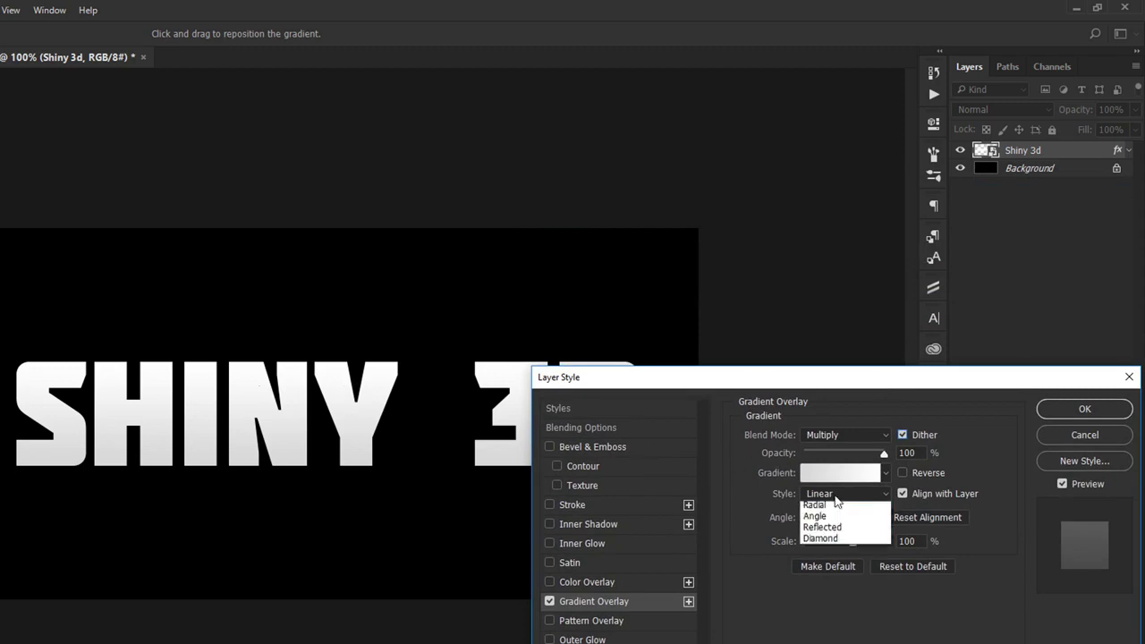
{"action": "left_click", "coordinate": [833, 496]}
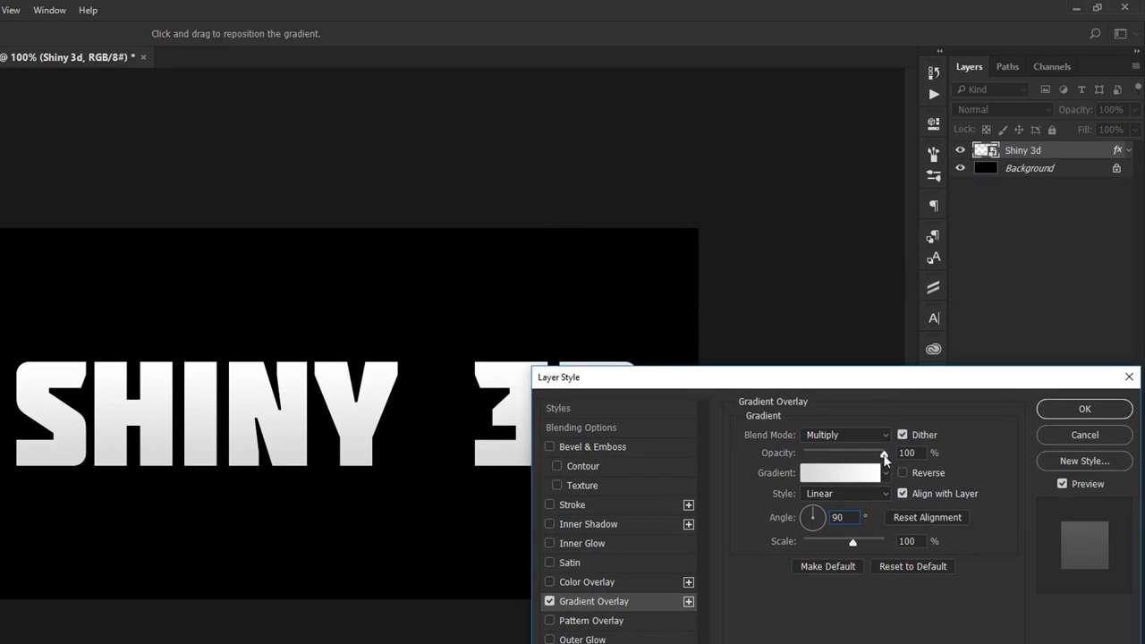
{"action": "left_click", "coordinate": [907, 453]}
Load the Foreground to Background preset for the overlay gradient and set its starting color stop to #00ffcc.
{"action": "left_click", "coordinate": [830, 474]}
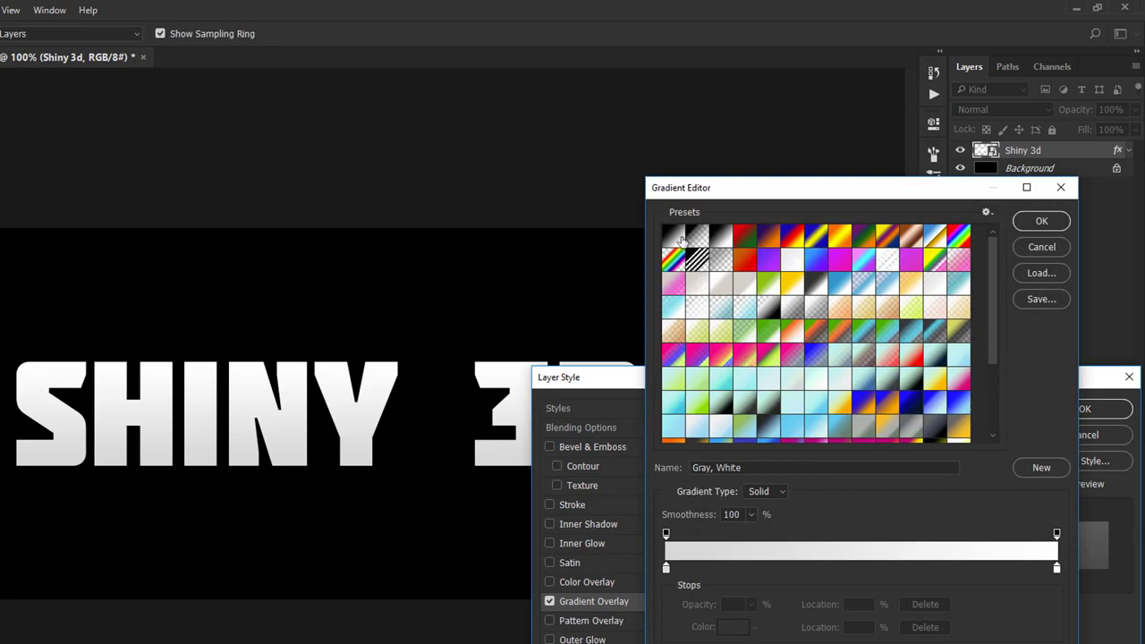
{"action": "left_click", "coordinate": [683, 240]}
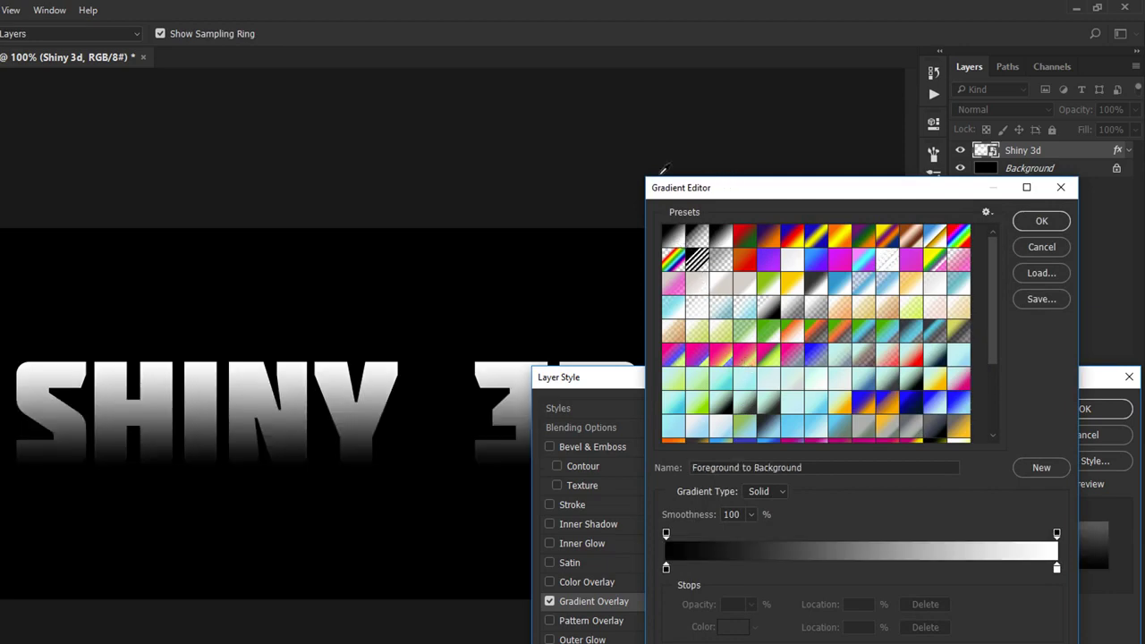
{"action": "left_click_drag", "start_coordinate": [645, 178], "coordinate": [685, 286]}
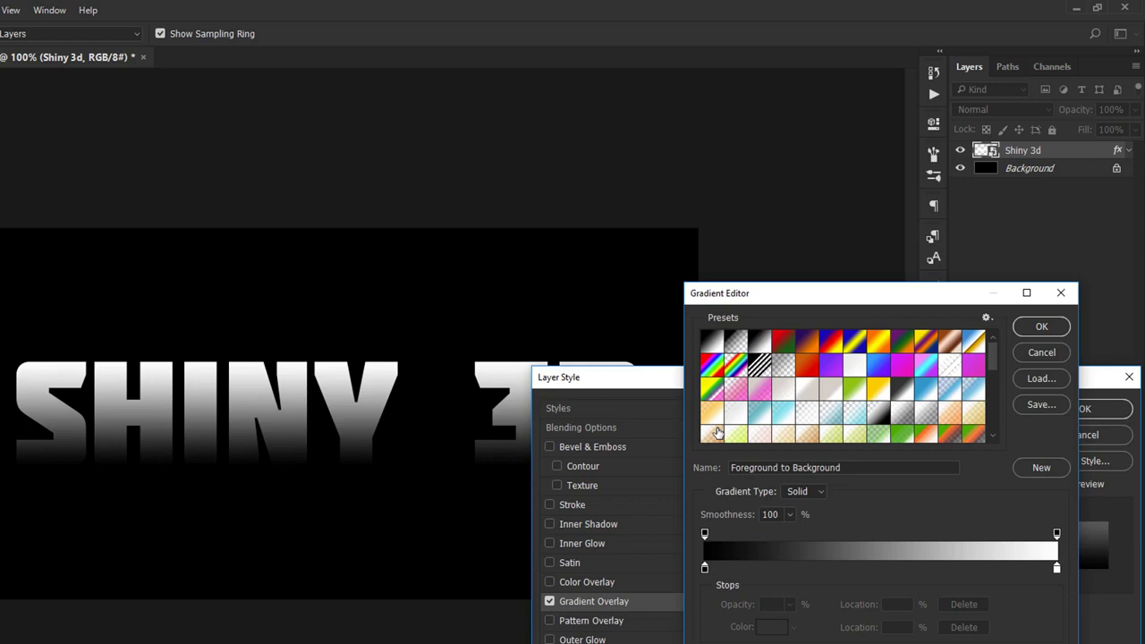
{"action": "double_click", "coordinate": [705, 568]}
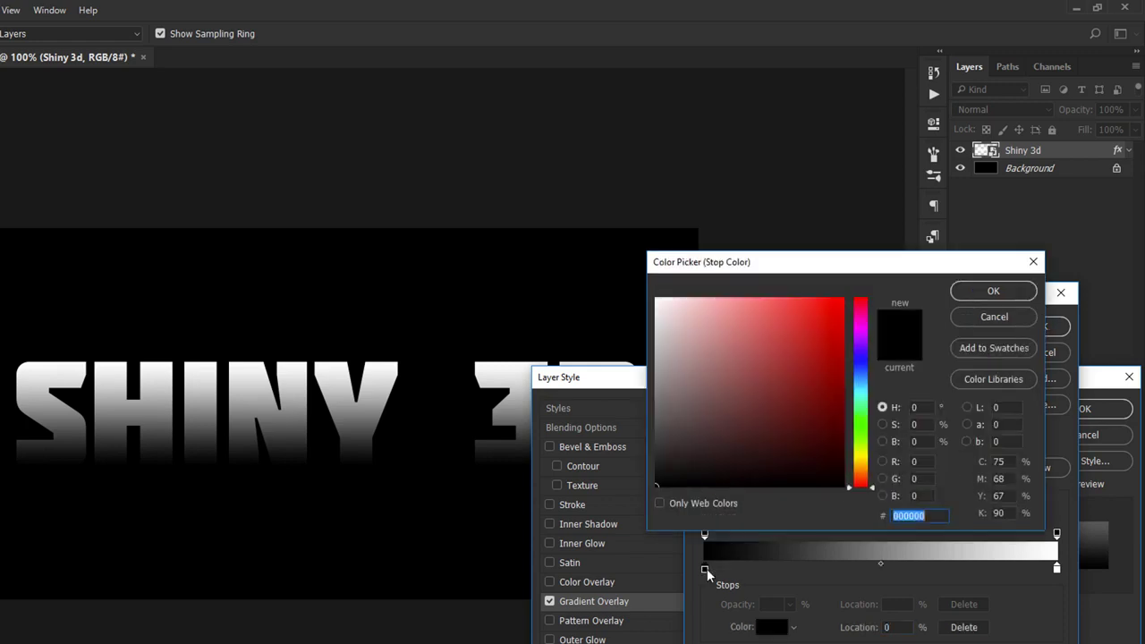
{"action": "type", "text": "0"}
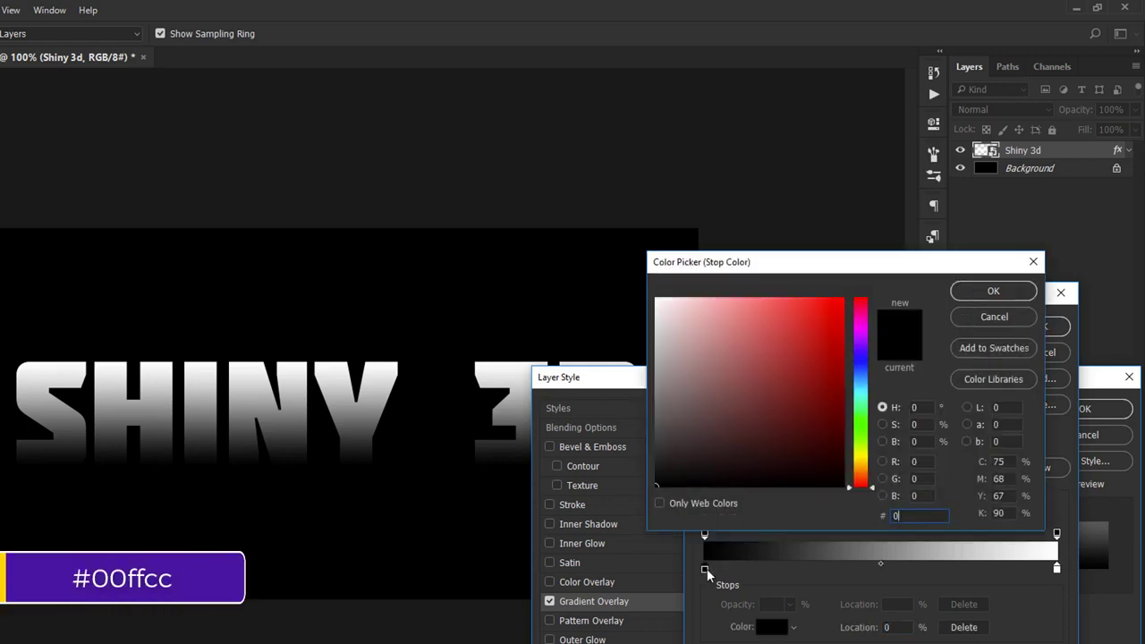
{"action": "type", "text": "0ffcc"}
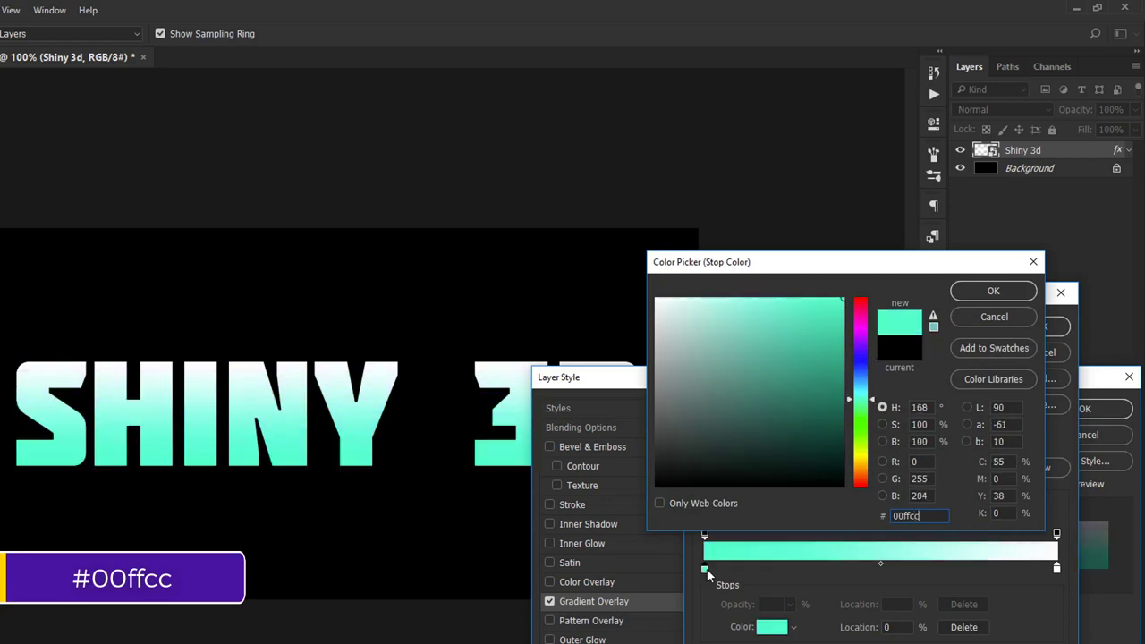
{"action": "key", "text": "Return"}
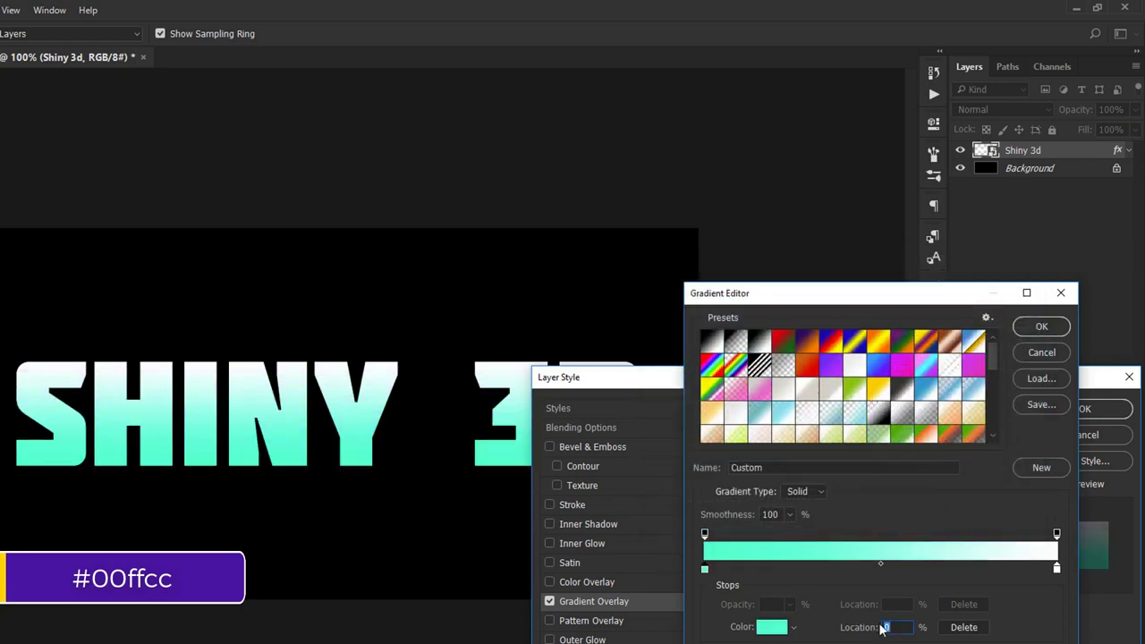
Add a middle color stop of #b41fff to the gradient and set its location to 50%.
{"action": "left_click", "coordinate": [839, 570]}
{"action": "left_click", "coordinate": [771, 629]}
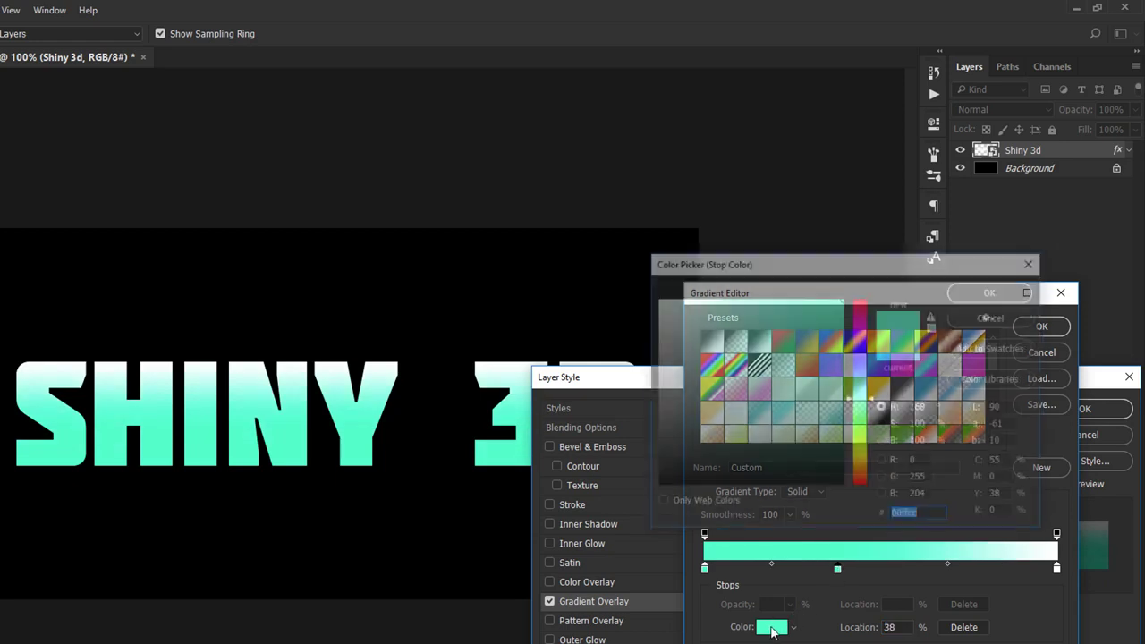
{"action": "type", "text": "b"}
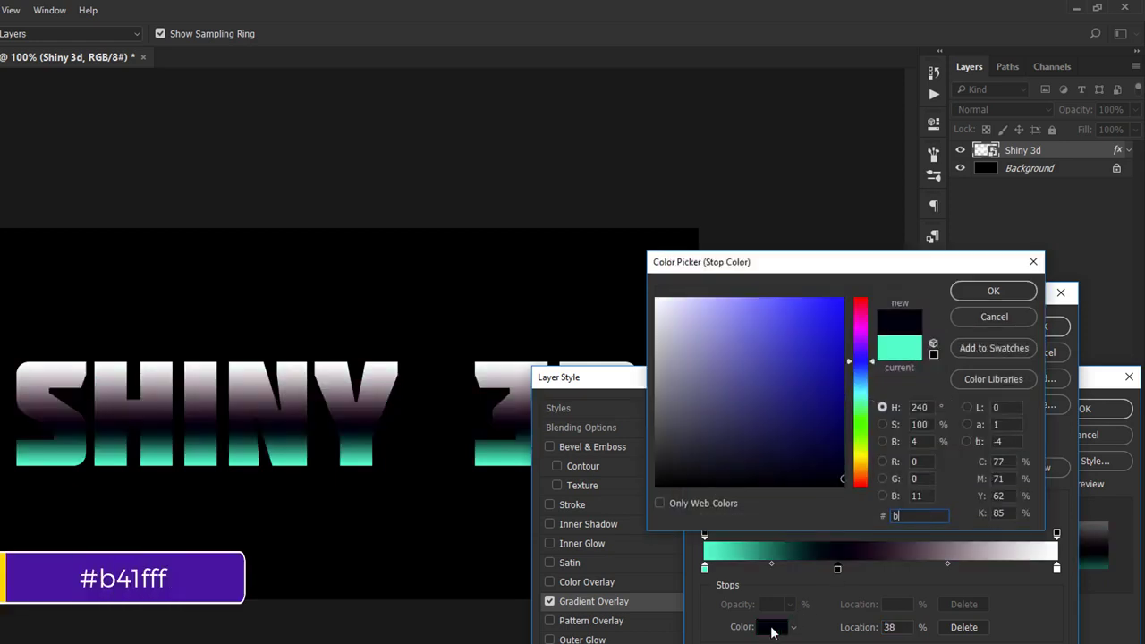
{"action": "type", "text": "41fff"}
{"action": "key", "text": "Return"}
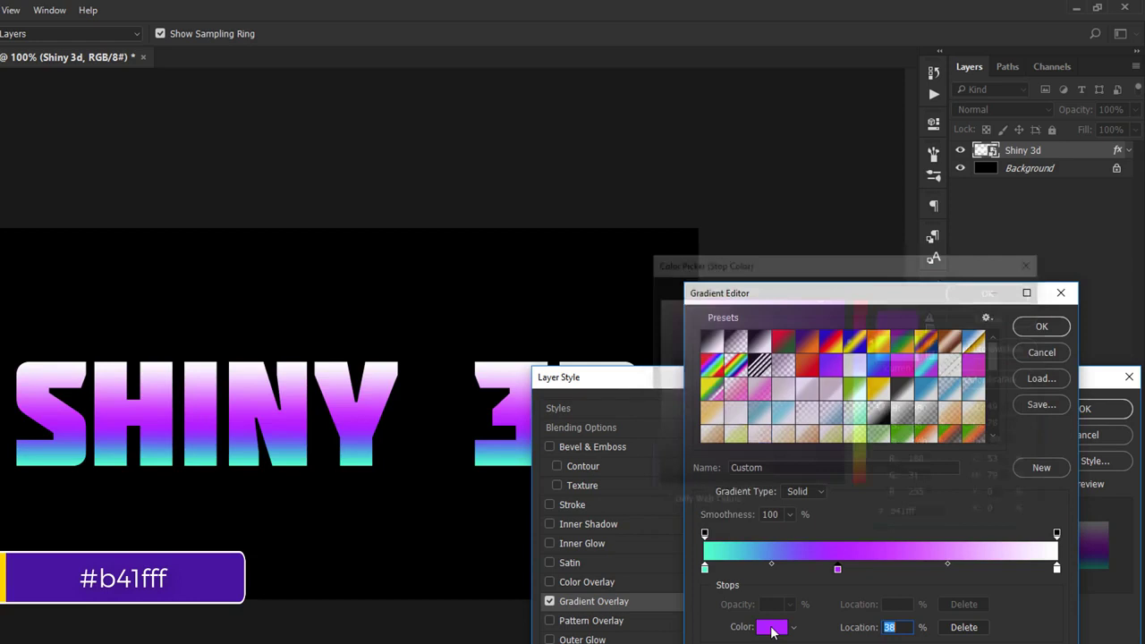
{"action": "key", "text": "shift+Up"}
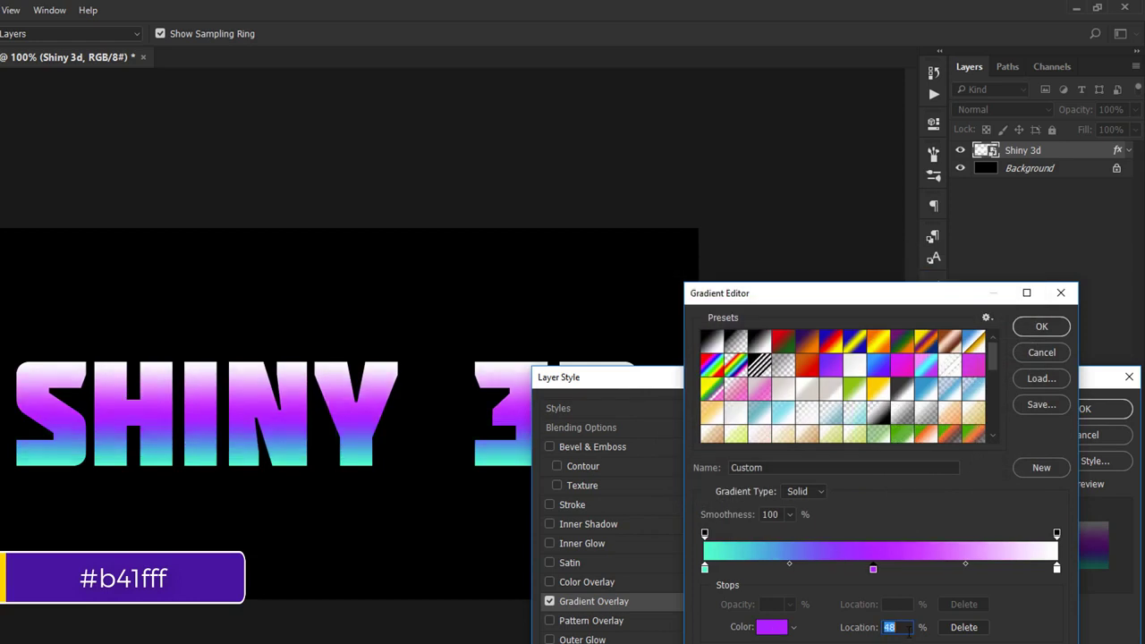
{"action": "key", "text": "Up"}
{"action": "key", "text": "Up"}
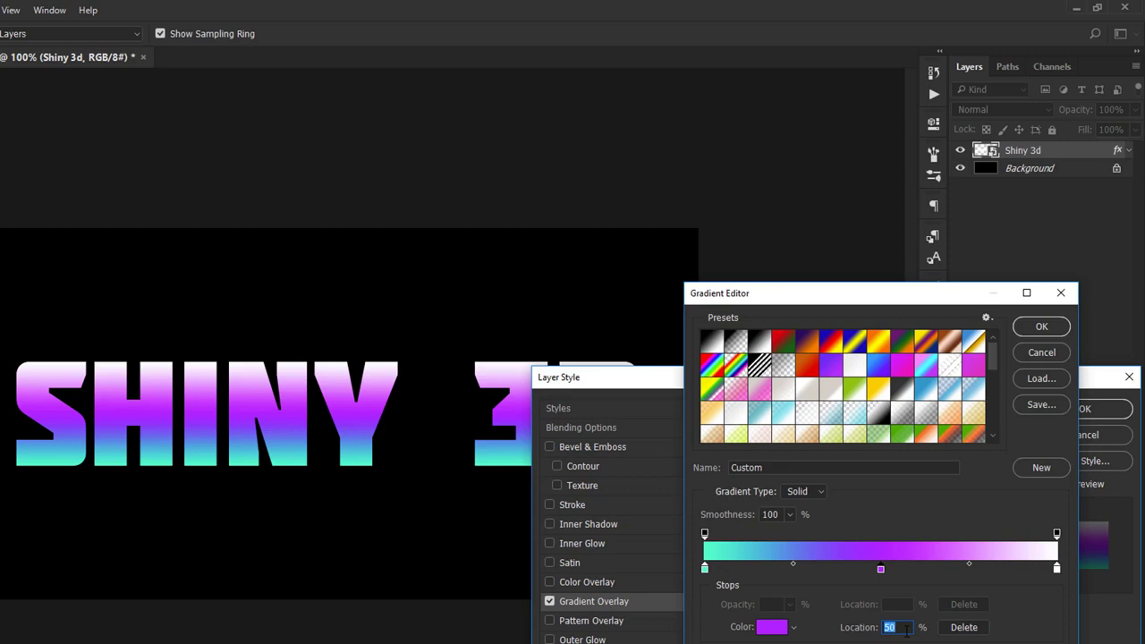
Set the gradient's ending color stop to #fe83ff.
{"action": "double_click", "coordinate": [1056, 569]}
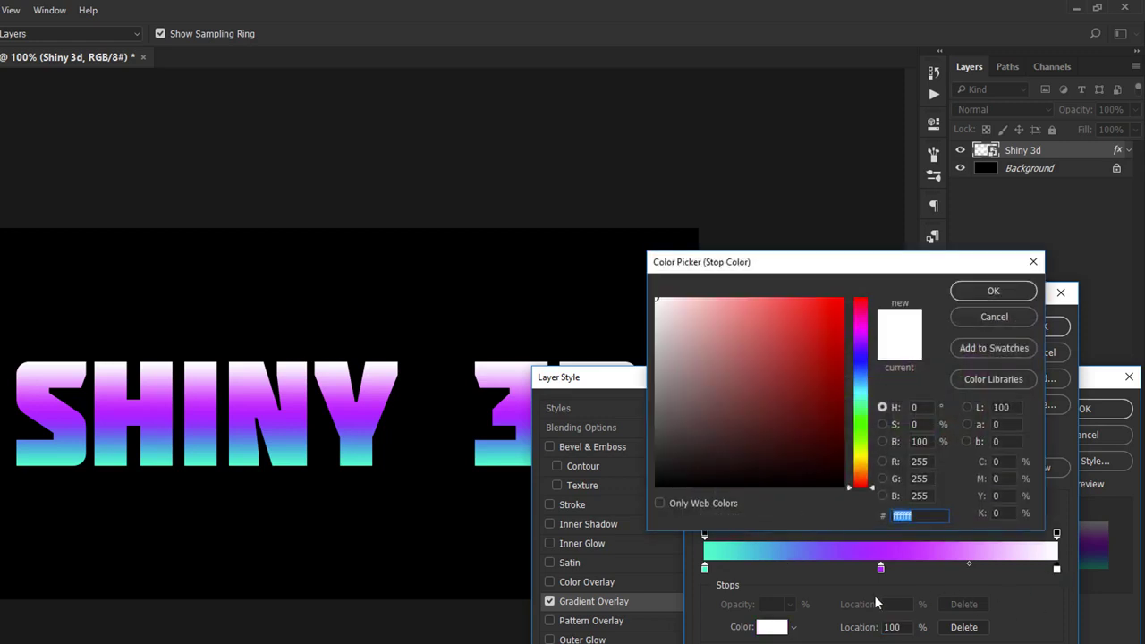
{"action": "type", "text": "fe"}
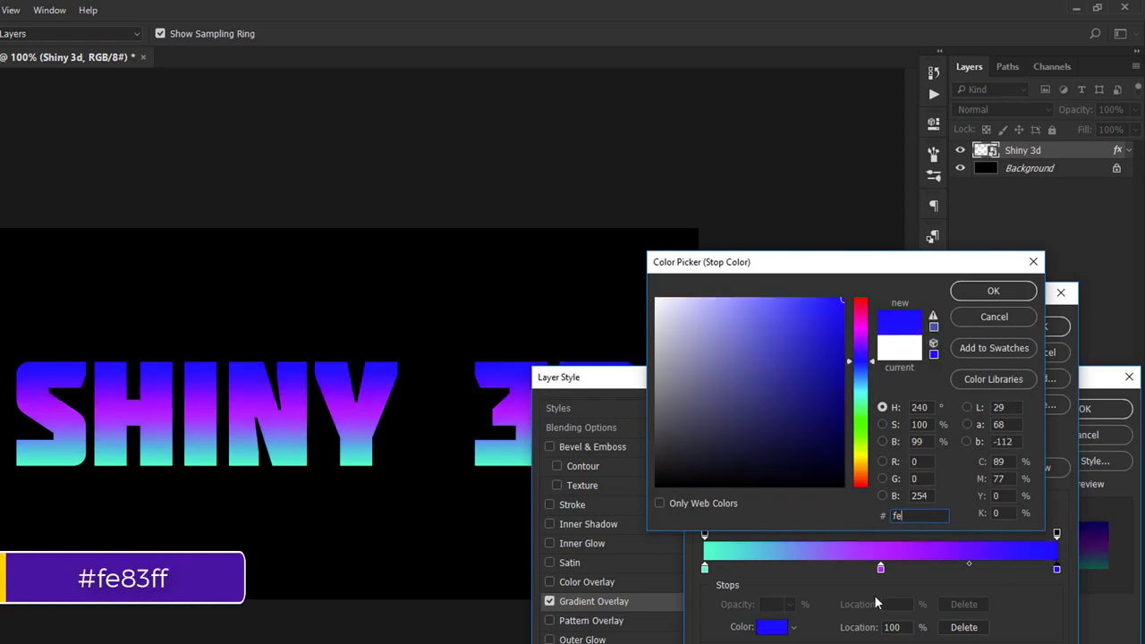
{"action": "type", "text": "83ff"}
{"action": "key", "text": "Return"}
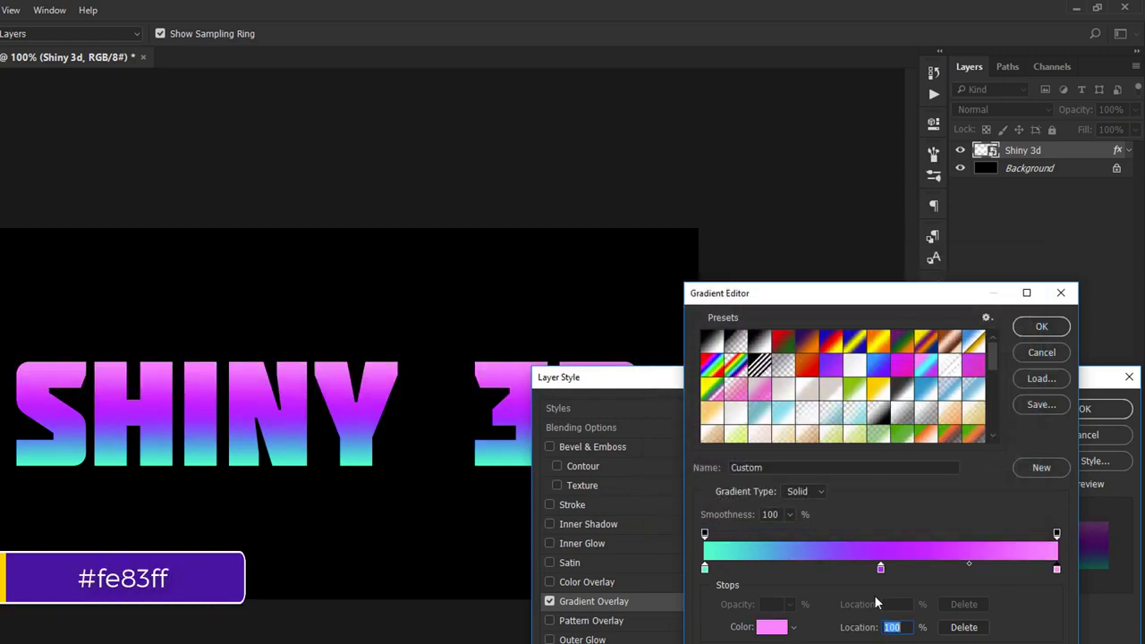
Move the pink ending color stop to location 65% and apply the gradient and the layer style.
{"action": "key", "text": "shift+Down"}
{"action": "key", "text": "shift+Down"}
{"action": "key", "text": "shift+Down"}
{"action": "key", "text": "shift+Down"}
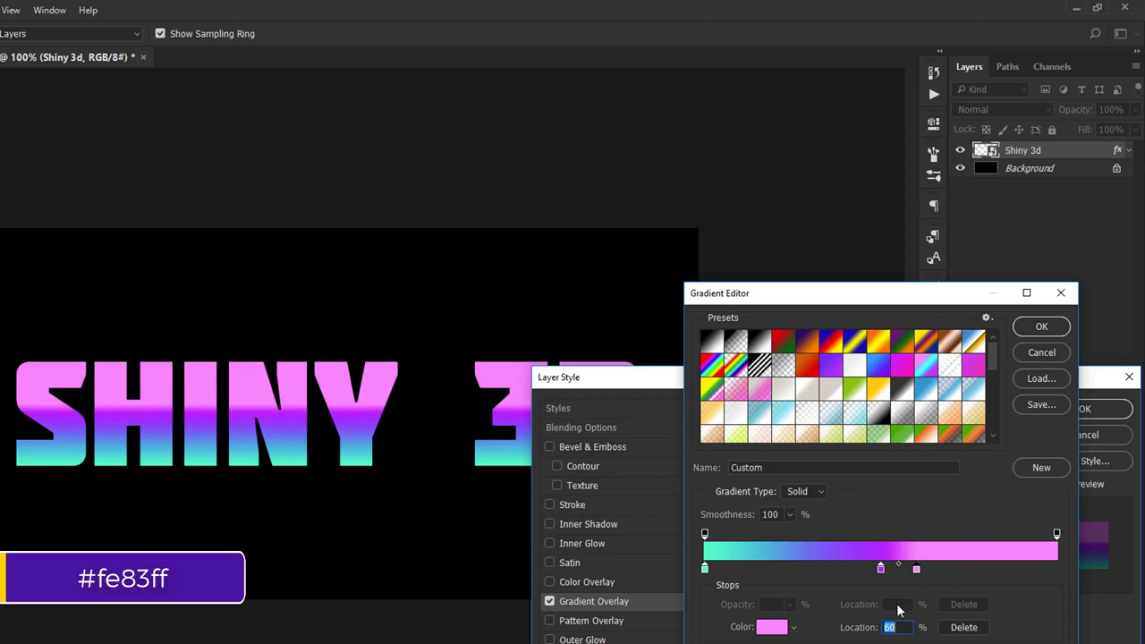
{"action": "key", "text": "Up"}
{"action": "key", "text": "Up"}
{"action": "scroll", "coordinate": [912, 617], "scroll_direction": "up", "scroll_amount": 3}
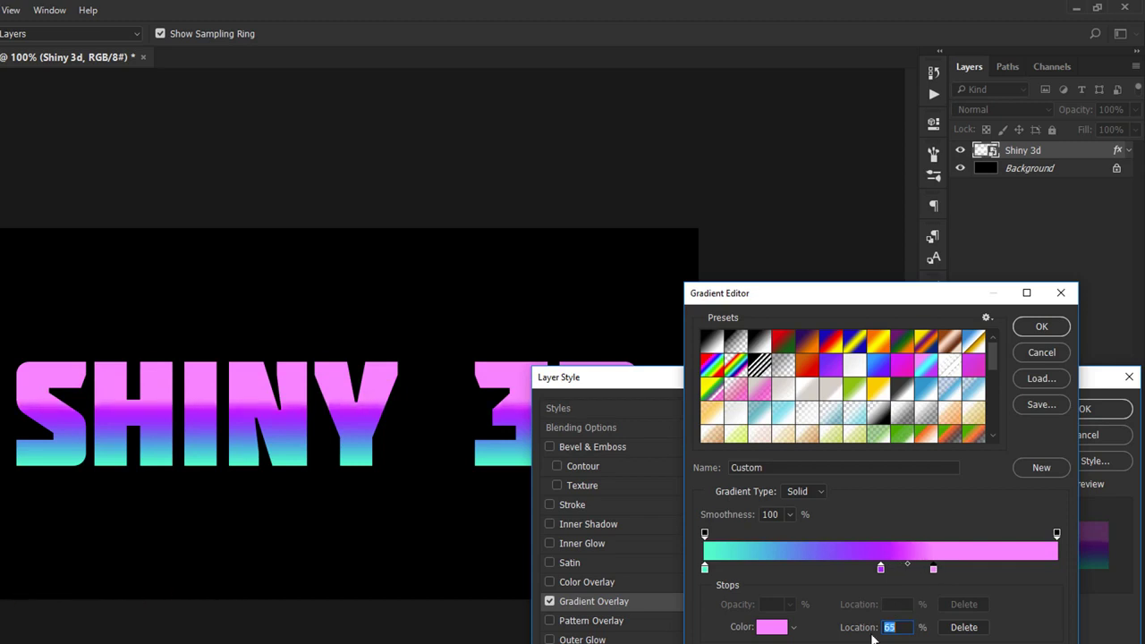
{"action": "left_click", "coordinate": [1039, 328]}
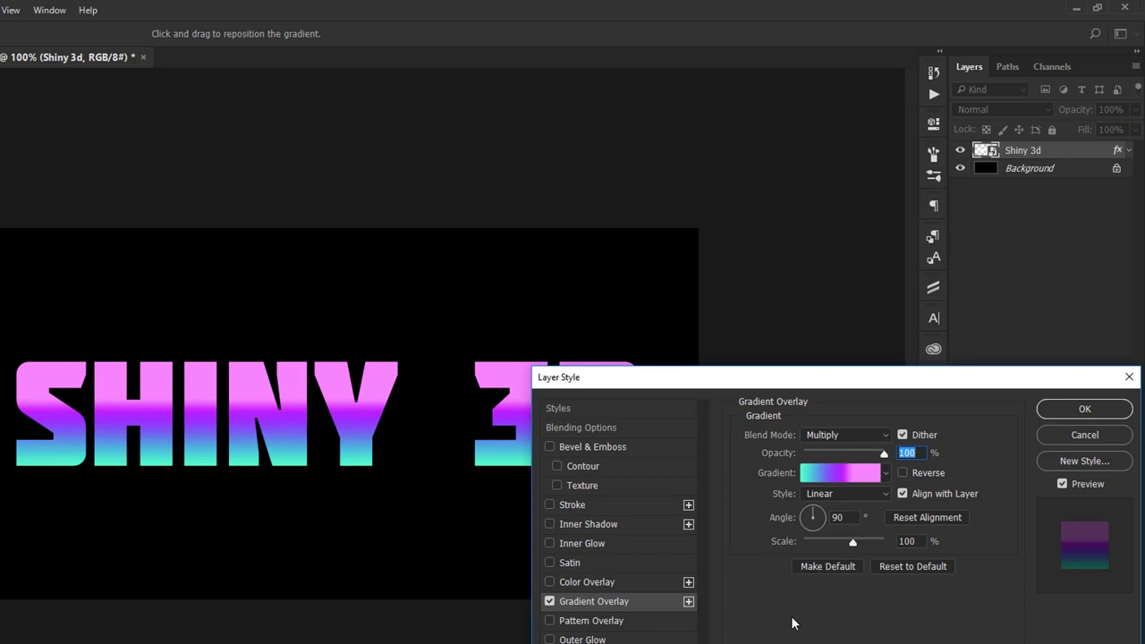
{"action": "left_click", "coordinate": [1085, 408]}
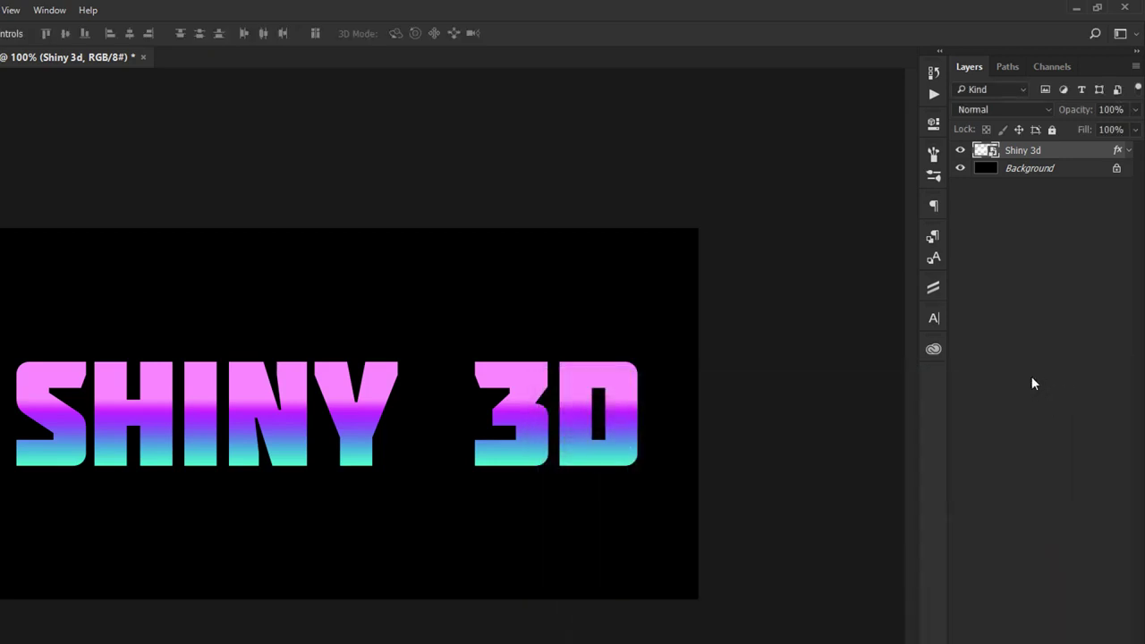
Fill the Background layer with the white background color.
{"action": "left_click", "coordinate": [1079, 172]}
{"action": "key", "text": "ctrl+Delete"}
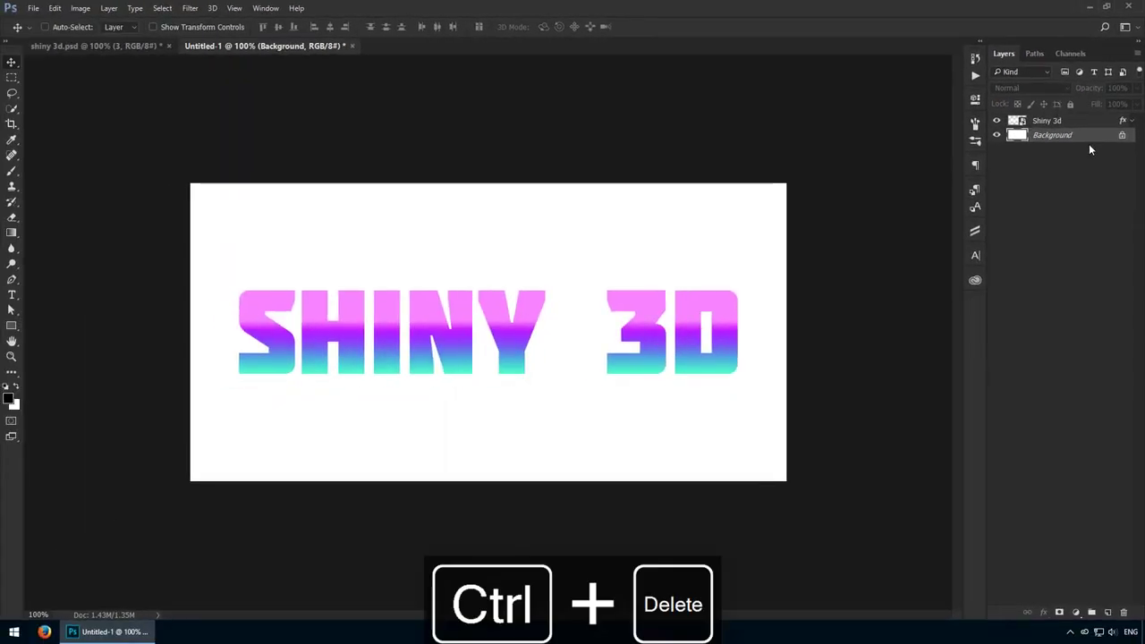
Add an Inner Shadow to the Shiny 3d layer with Multiply blend mode, 45% opacity and Use Global Light turned off.
{"action": "double_click", "coordinate": [1093, 121]}
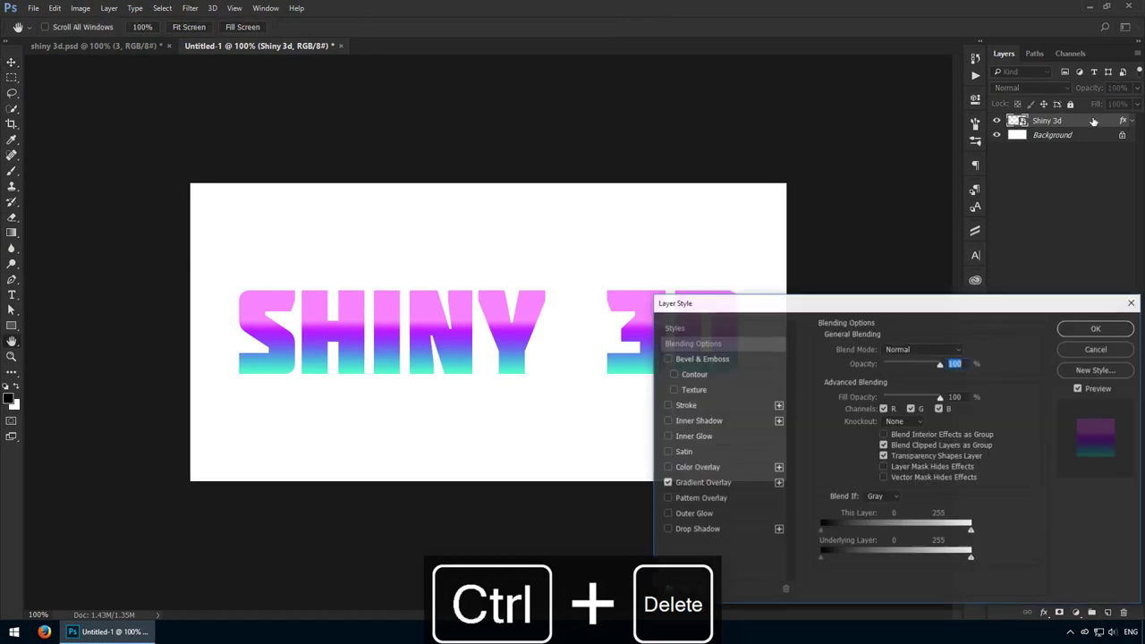
{"action": "left_click", "coordinate": [710, 421]}
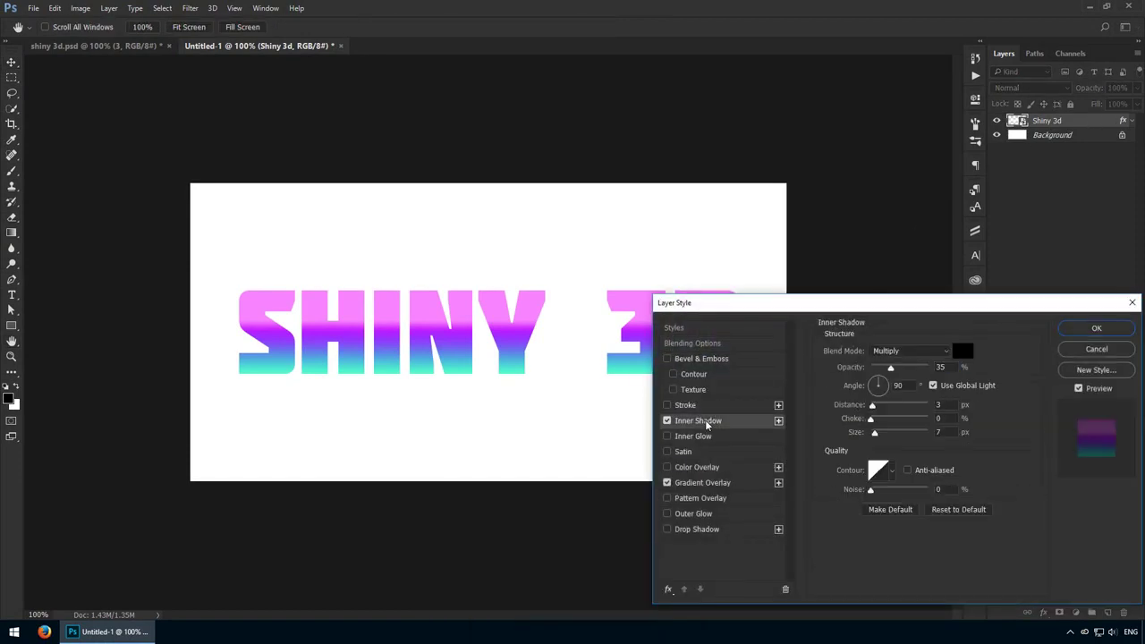
{"action": "left_click", "coordinate": [956, 371]}
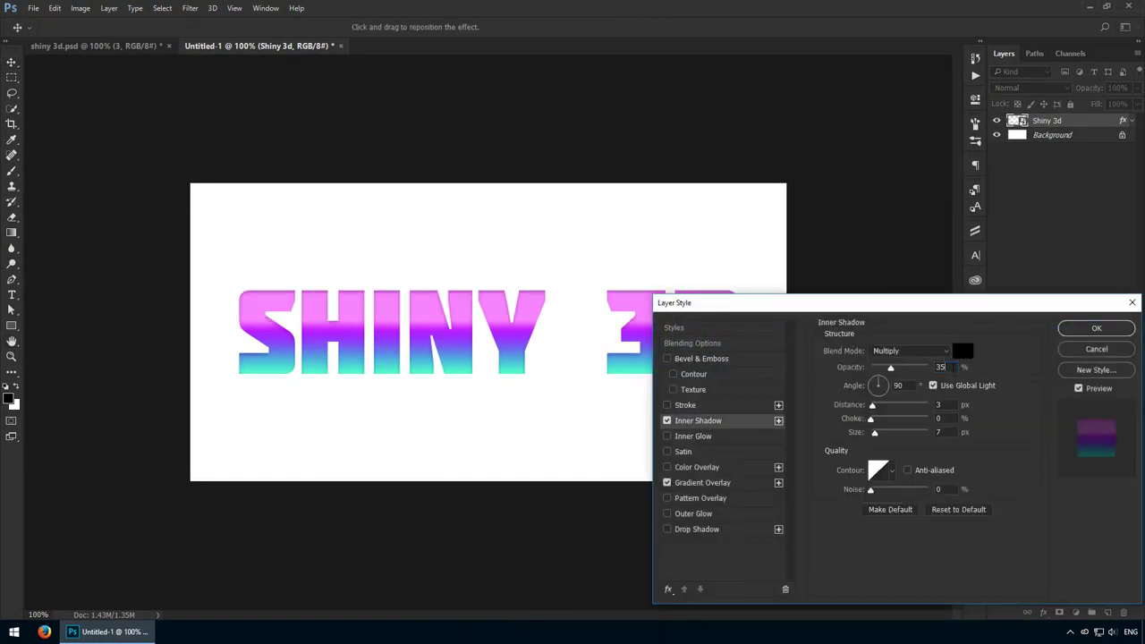
{"action": "key", "text": "shift+Up"}
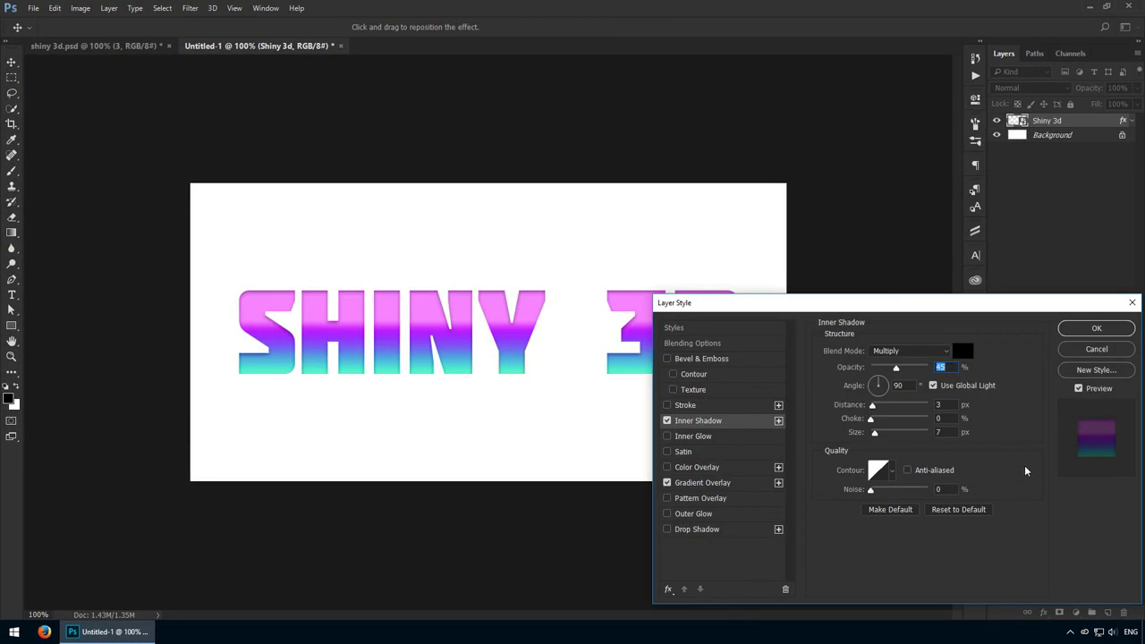
{"action": "left_click", "coordinate": [973, 386]}
{"action": "left_click", "coordinate": [912, 352]}
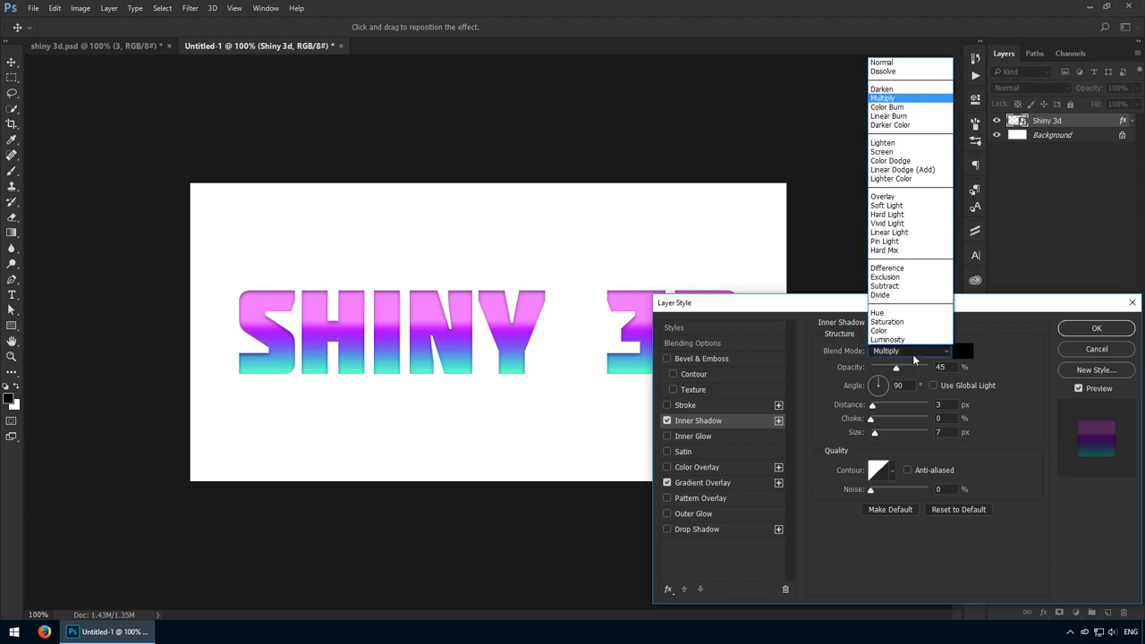
{"action": "left_click", "coordinate": [913, 356]}
Set the Inner Shadow's distance to 15 px, choke to 15% and size to 10 px, and compare the text with and without it.
{"action": "double_click", "coordinate": [949, 405]}
{"action": "key", "text": "Up"}
{"action": "key", "text": "Up"}
{"action": "key", "text": "shift+Up"}
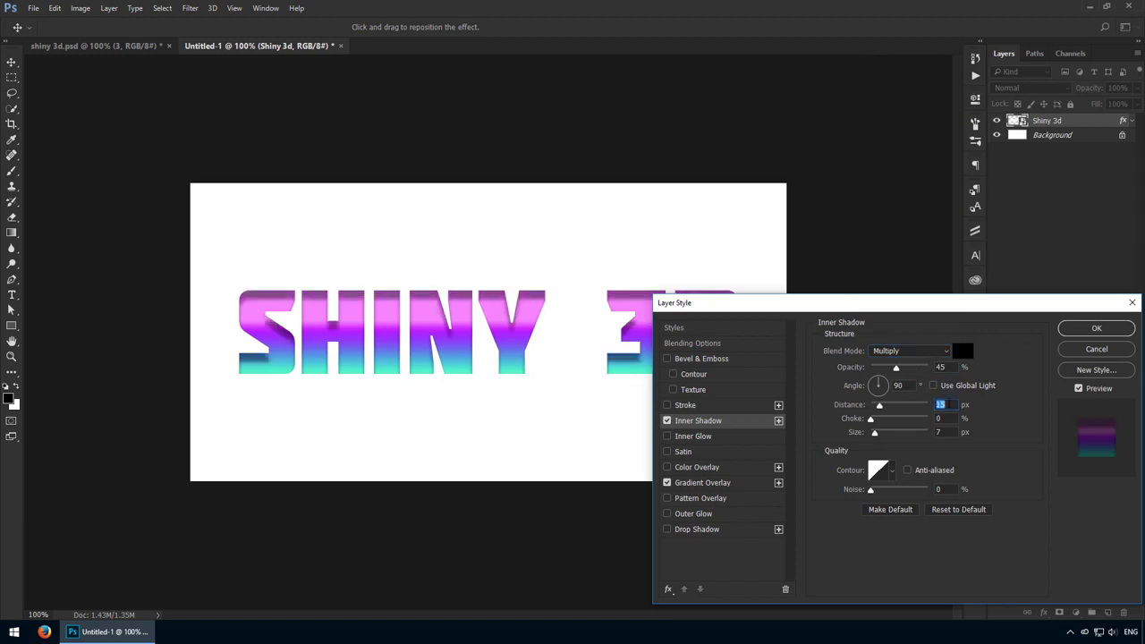
{"action": "left_click", "coordinate": [949, 418]}
{"action": "scroll", "coordinate": [949, 418], "scroll_direction": "up", "scroll_amount": 17}
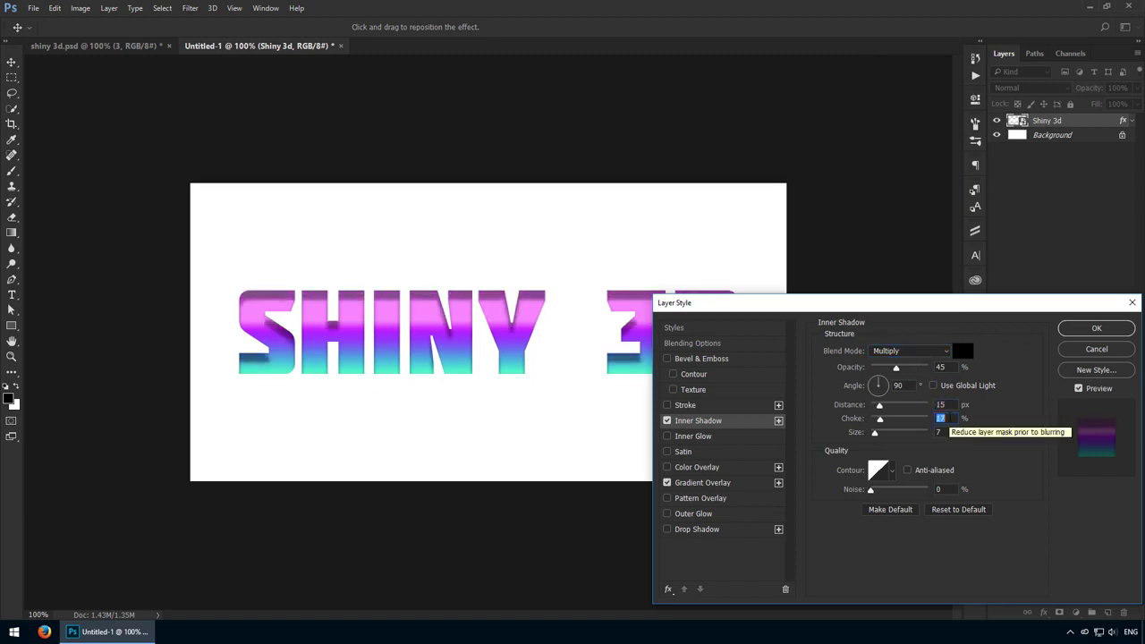
{"action": "scroll", "coordinate": [950, 418], "scroll_direction": "down", "scroll_amount": 2}
{"action": "left_click", "coordinate": [947, 432]}
{"action": "scroll", "coordinate": [947, 432], "scroll_direction": "up", "scroll_amount": 3}
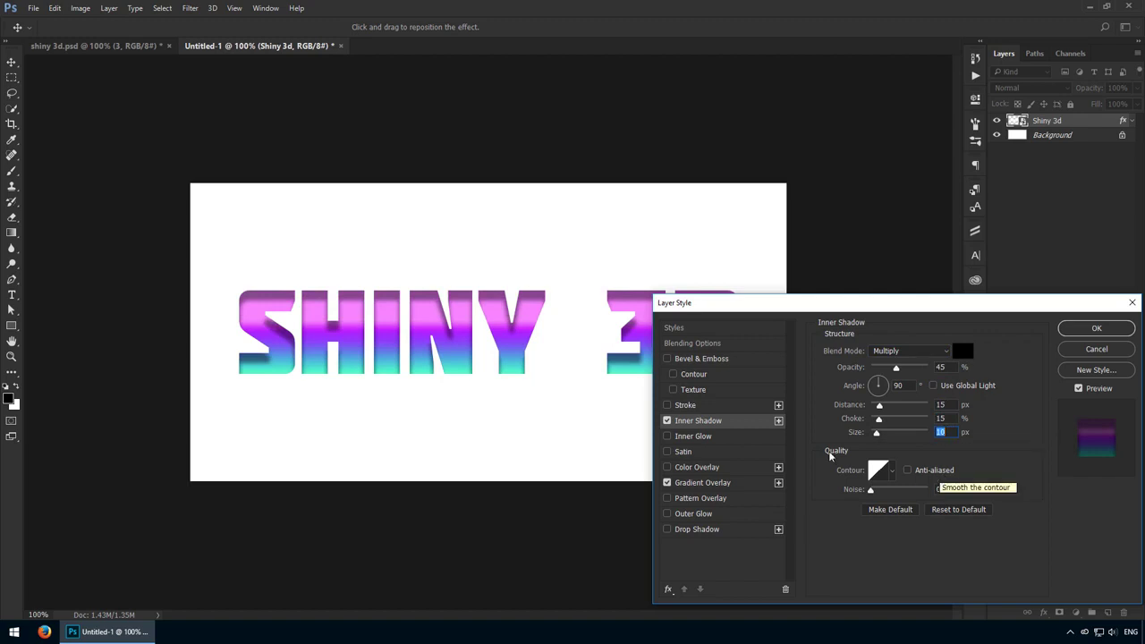
{"action": "left_click", "coordinate": [666, 422]}
{"action": "left_click", "coordinate": [666, 422]}
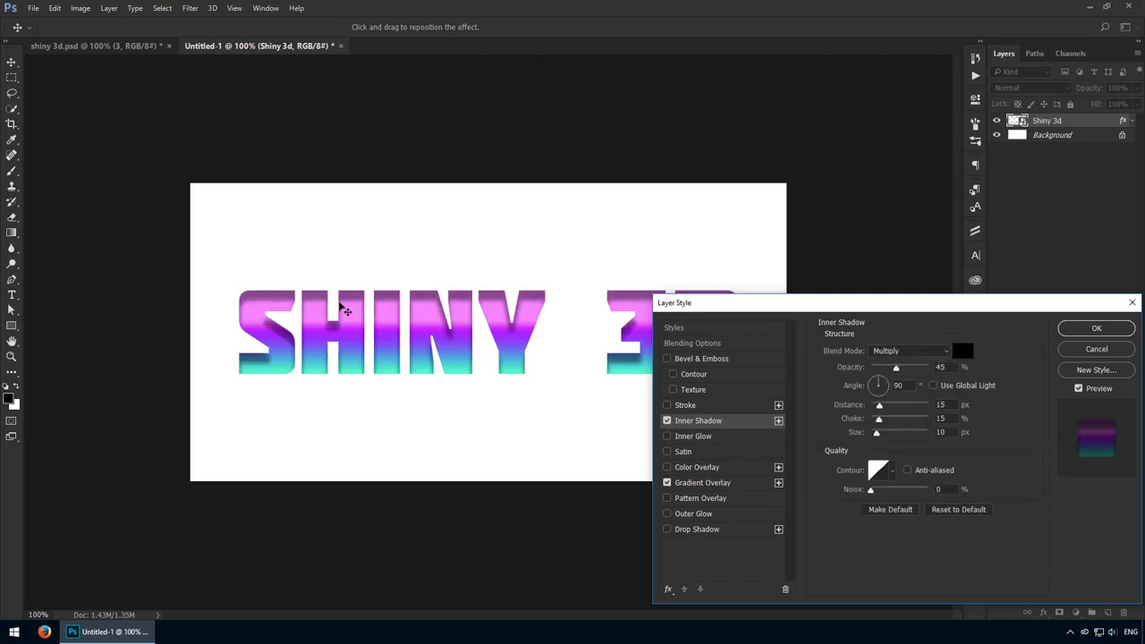
{"action": "left_click", "coordinate": [666, 422]}
{"action": "left_click", "coordinate": [666, 422]}
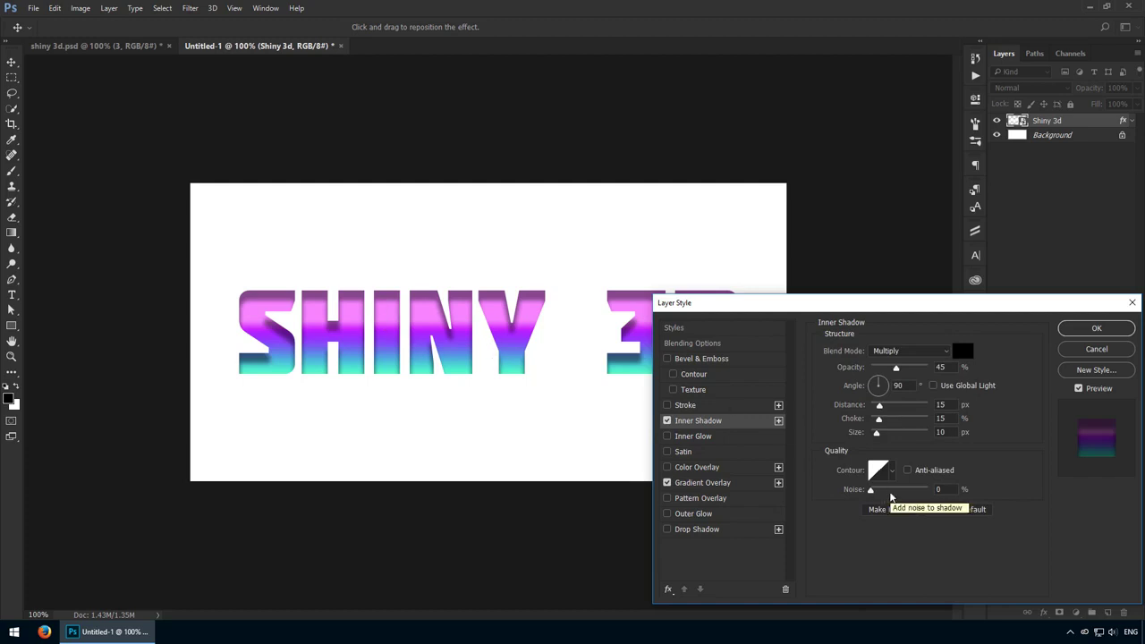
Give the Inner Shadow the Half Round contour preset after trying other presets, and enable Anti-aliased.
{"action": "left_click", "coordinate": [877, 471]}
{"action": "left_click", "coordinate": [765, 152]}
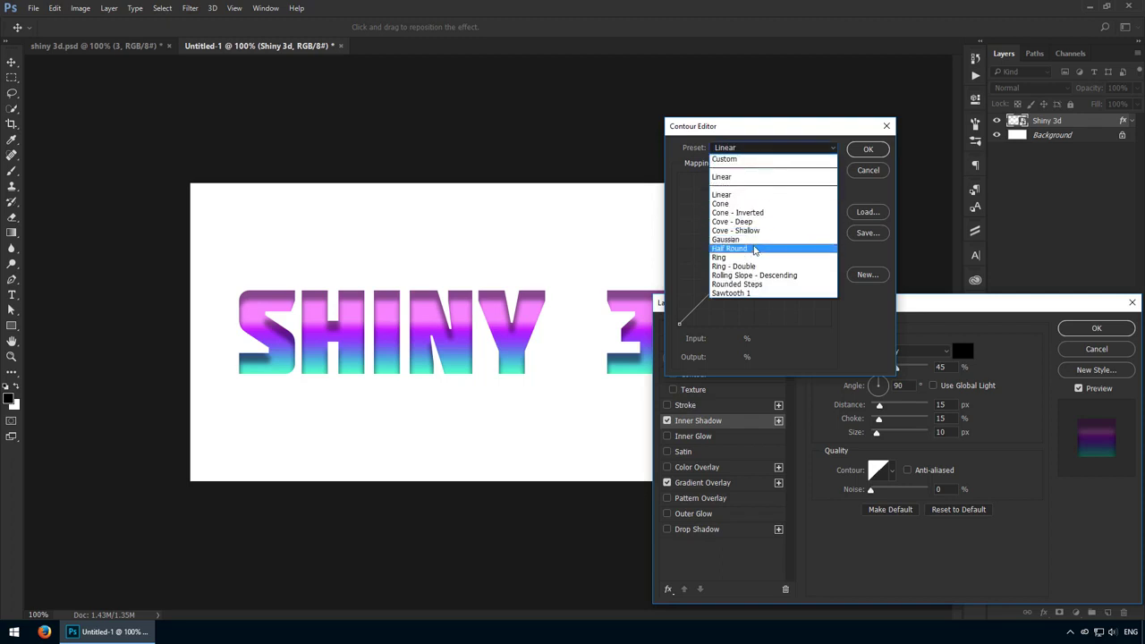
{"action": "left_click", "coordinate": [754, 248]}
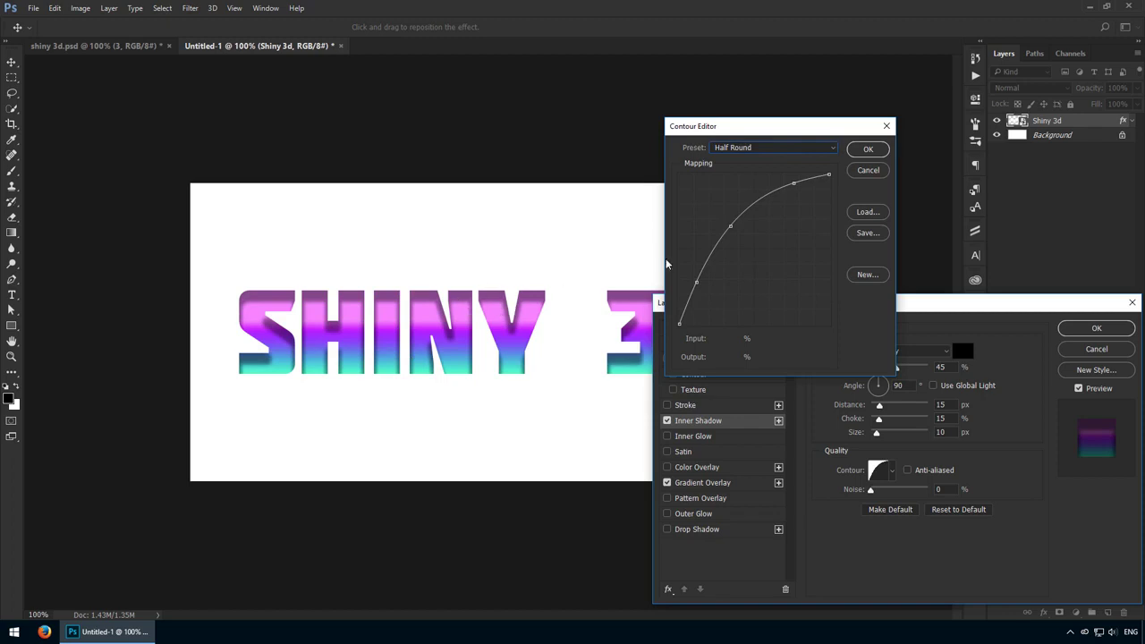
{"action": "left_click", "coordinate": [743, 148]}
{"action": "left_click", "coordinate": [748, 199]}
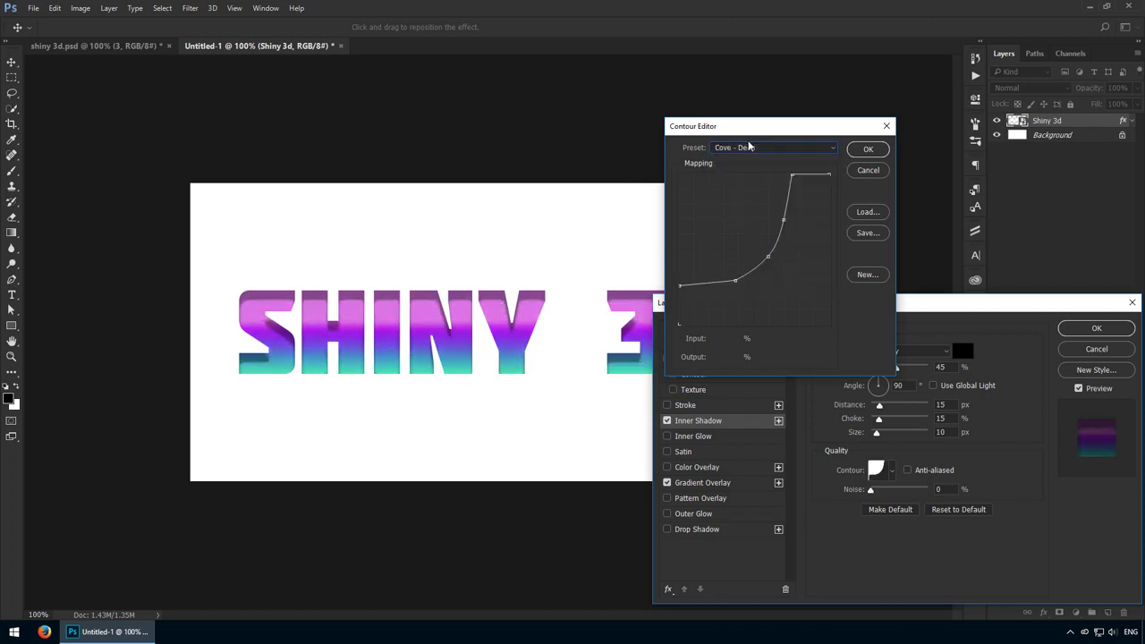
{"action": "scroll", "coordinate": [750, 146], "scroll_direction": "down", "scroll_amount": 4}
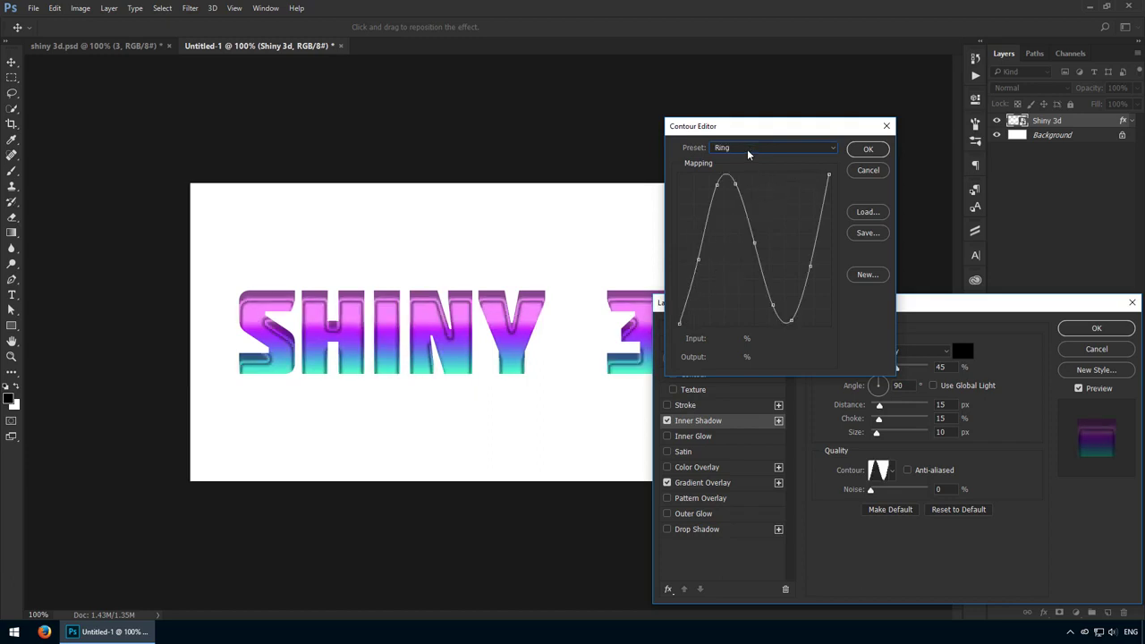
{"action": "scroll", "coordinate": [748, 148], "scroll_direction": "down", "scroll_amount": 1}
{"action": "scroll", "coordinate": [749, 147], "scroll_direction": "up", "scroll_amount": 2}
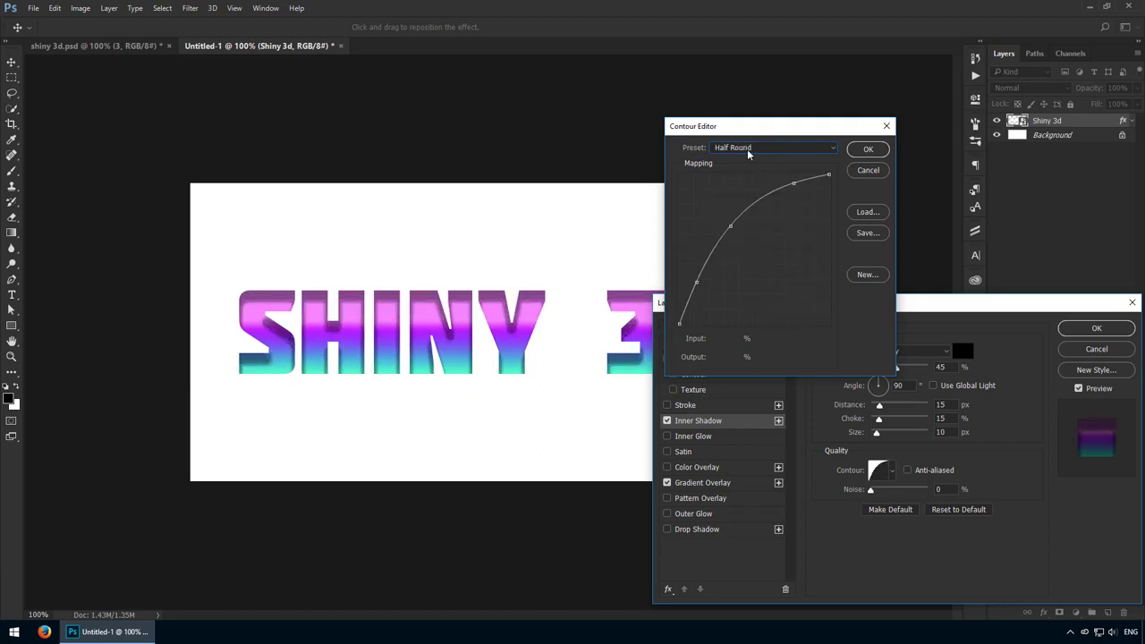
{"action": "left_click", "coordinate": [863, 151]}
{"action": "left_click", "coordinate": [939, 471]}
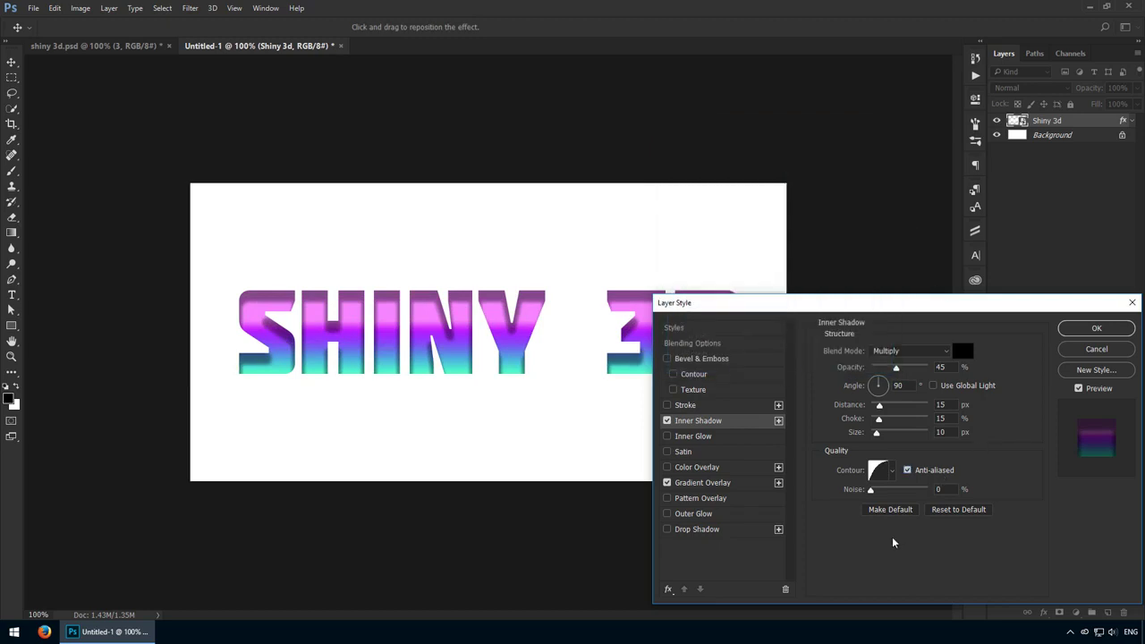
Add a Pattern Overlay, replace the current patterns with the default set and keep the diagonal line pattern.
{"action": "left_click", "coordinate": [726, 498]}
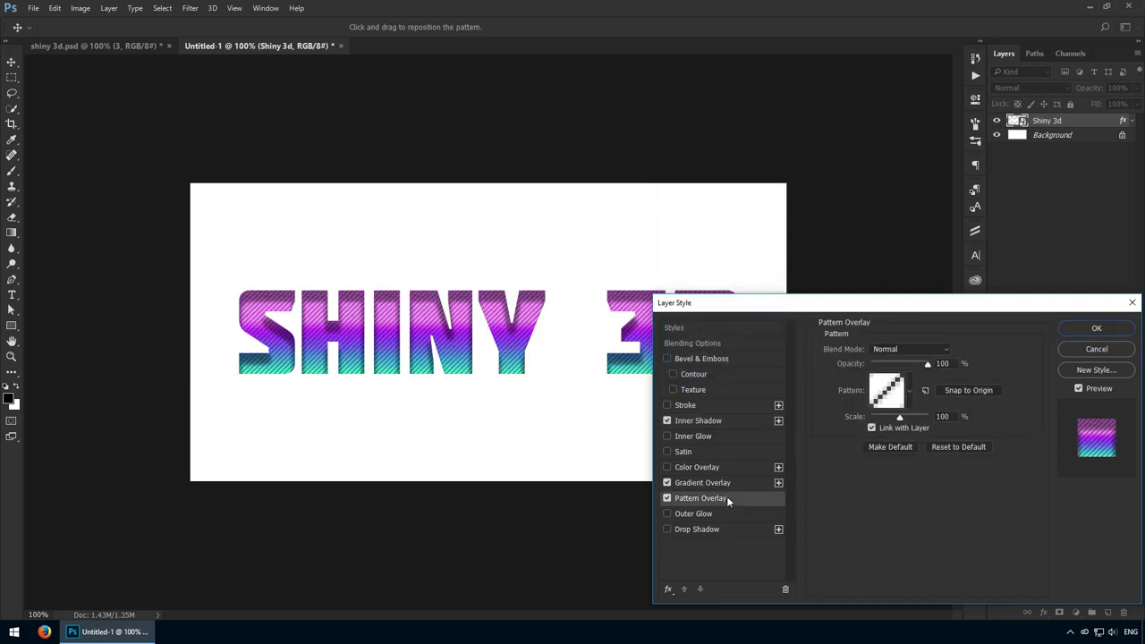
{"action": "left_click", "coordinate": [910, 394]}
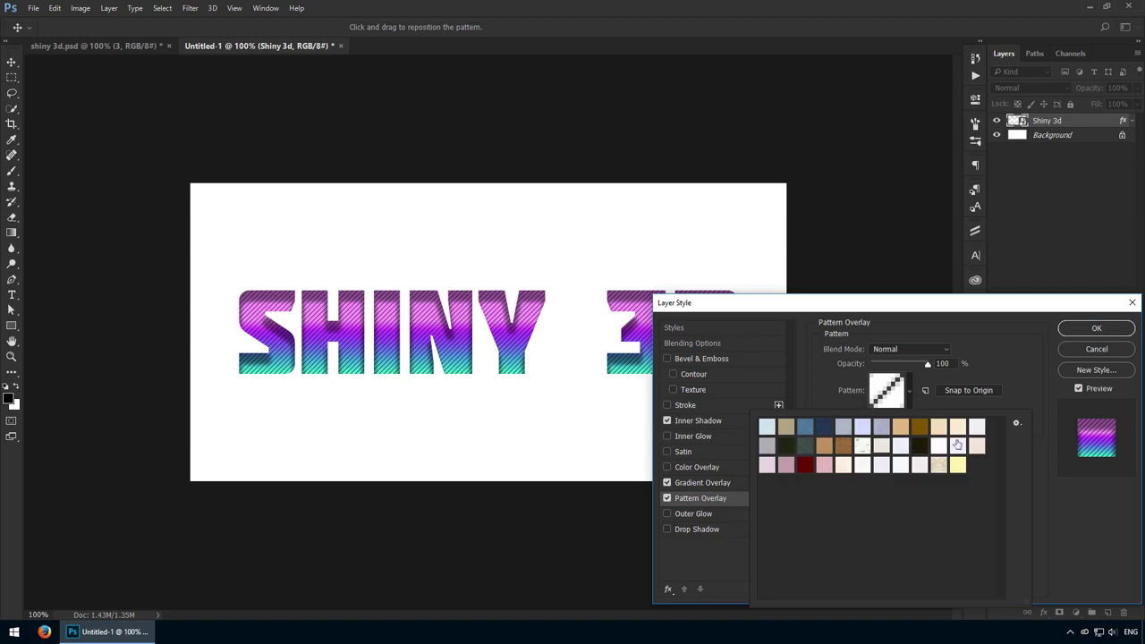
{"action": "left_click", "coordinate": [1017, 425]}
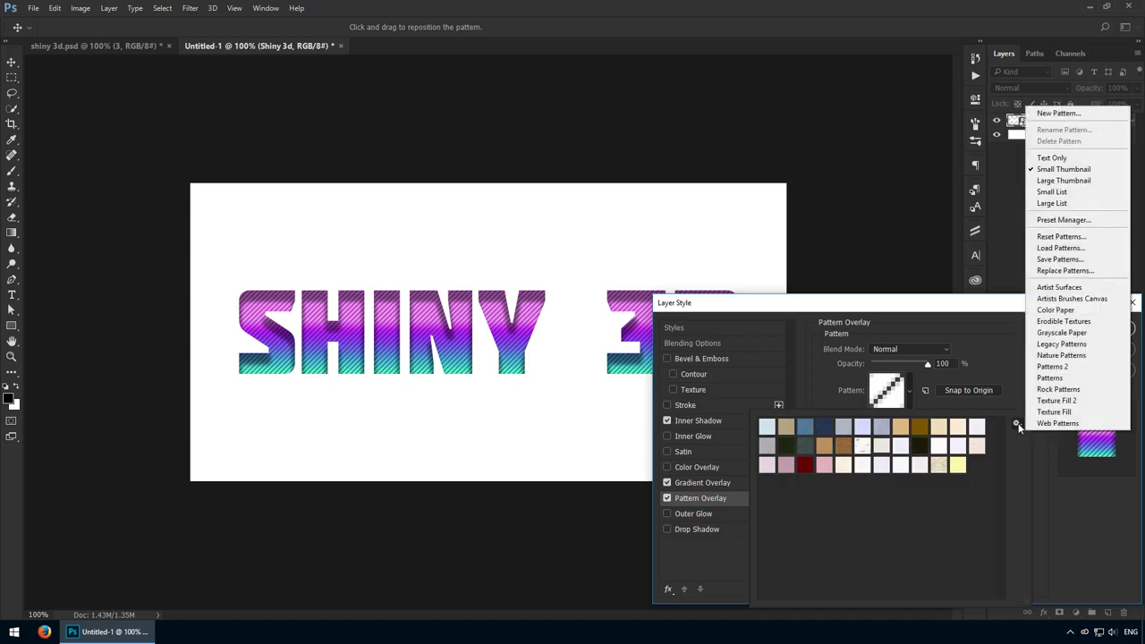
{"action": "left_click", "coordinate": [1061, 237]}
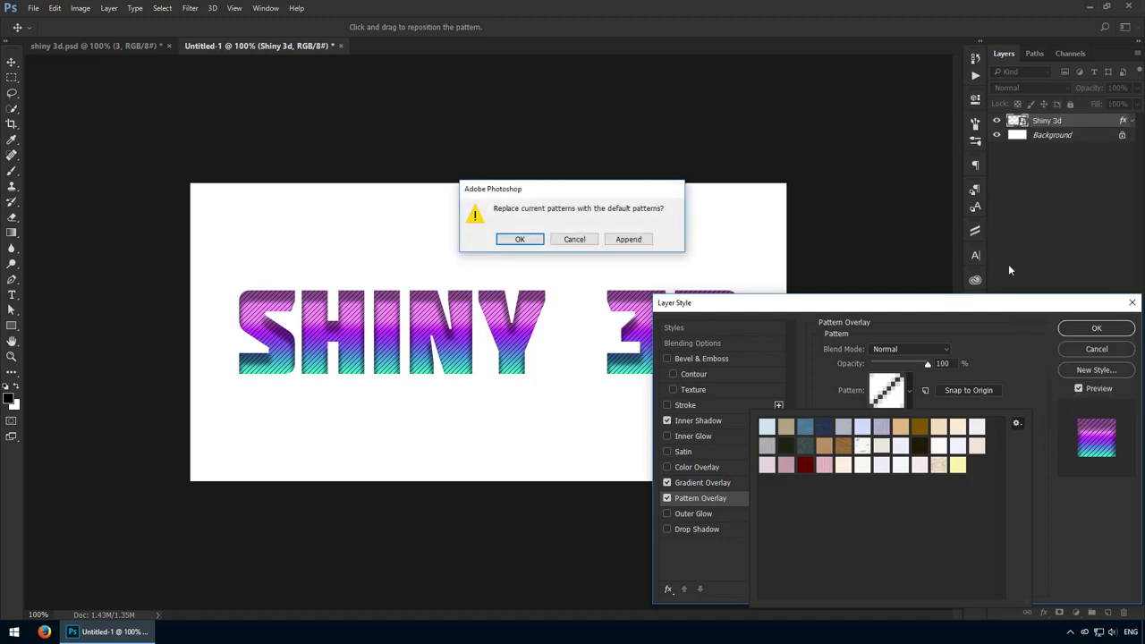
{"action": "left_click", "coordinate": [530, 244]}
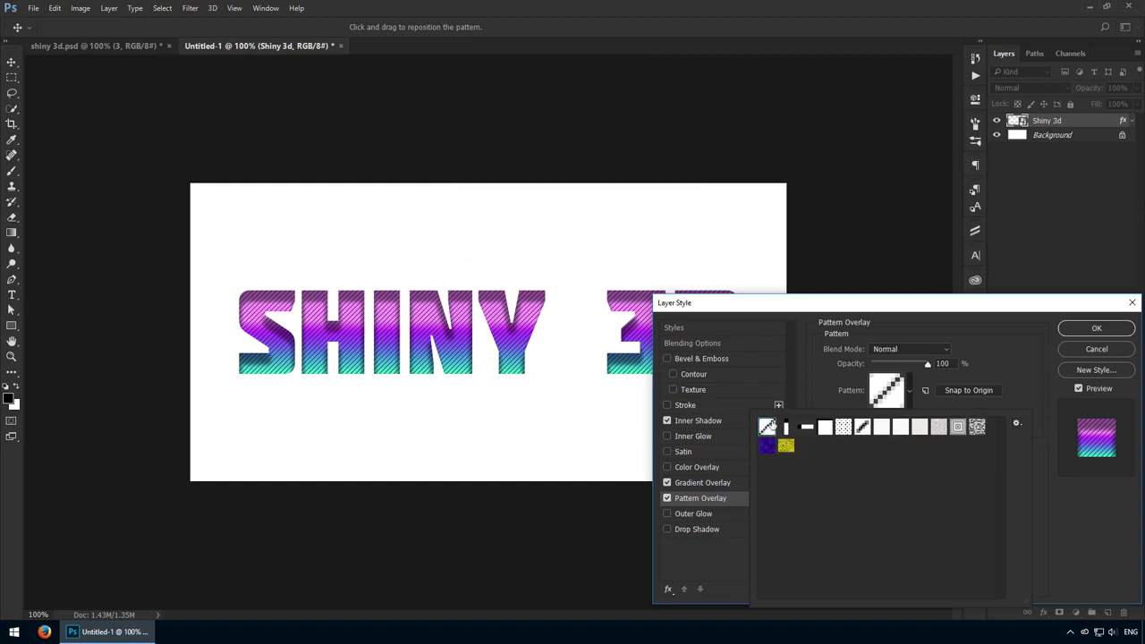
{"action": "left_click", "coordinate": [824, 390]}
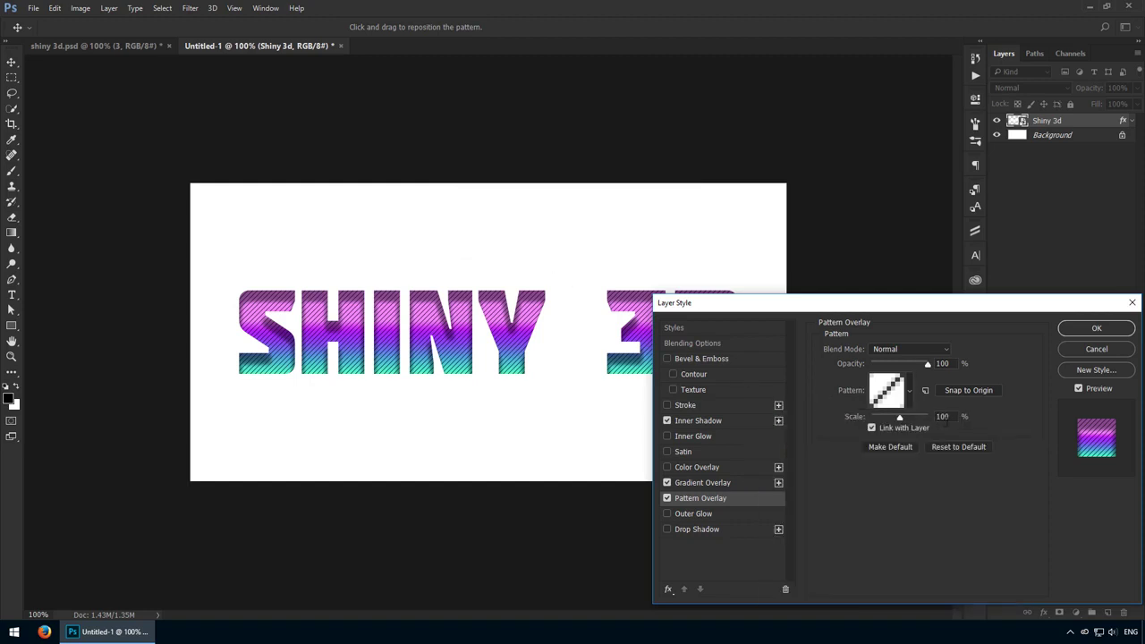
Keep the Pattern Overlay in Normal mode, set its scale to 80% and compare the text with and without it.
{"action": "left_click", "coordinate": [902, 355]}
{"action": "left_click", "coordinate": [903, 356]}
{"action": "key", "text": "shift+Down"}
{"action": "key", "text": "shift+Down"}
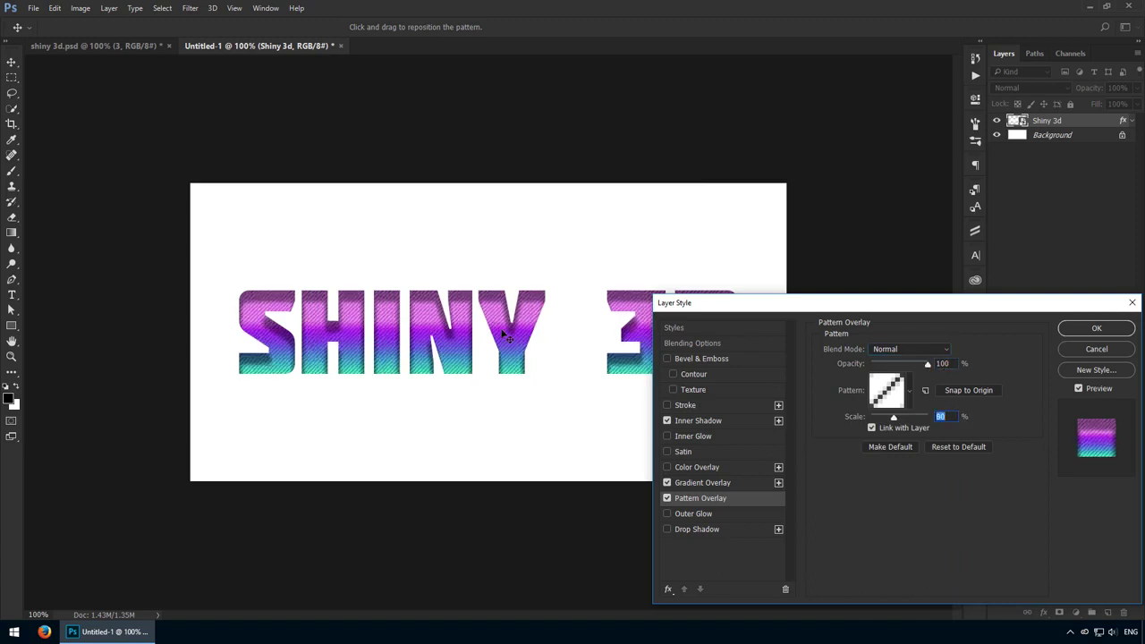
{"action": "left_click", "coordinate": [667, 498]}
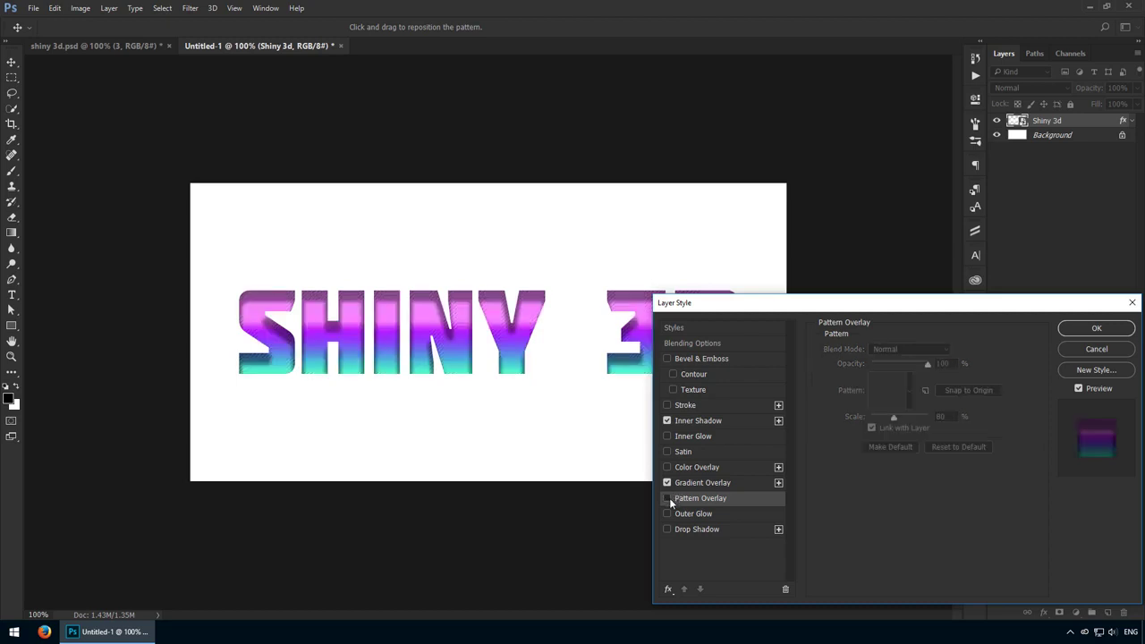
{"action": "left_click", "coordinate": [667, 498]}
{"action": "left_click", "coordinate": [667, 499]}
{"action": "left_click", "coordinate": [667, 498]}
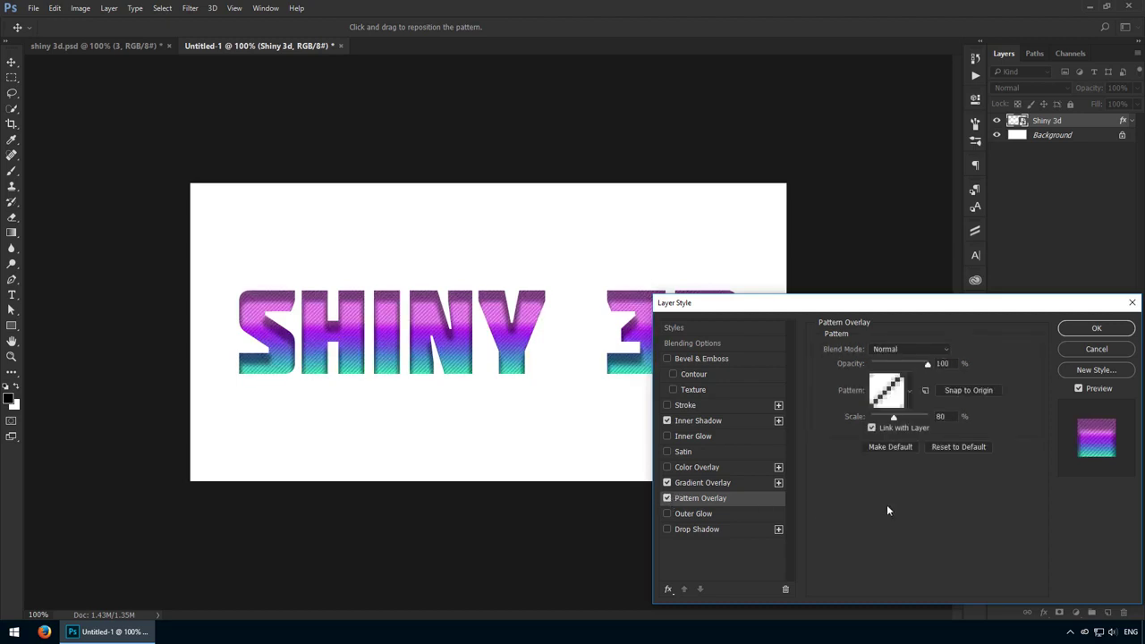
Add a Drop Shadow to the Shiny 3d layer with 30% opacity and Use Global Light turned off.
{"action": "left_click", "coordinate": [724, 529]}
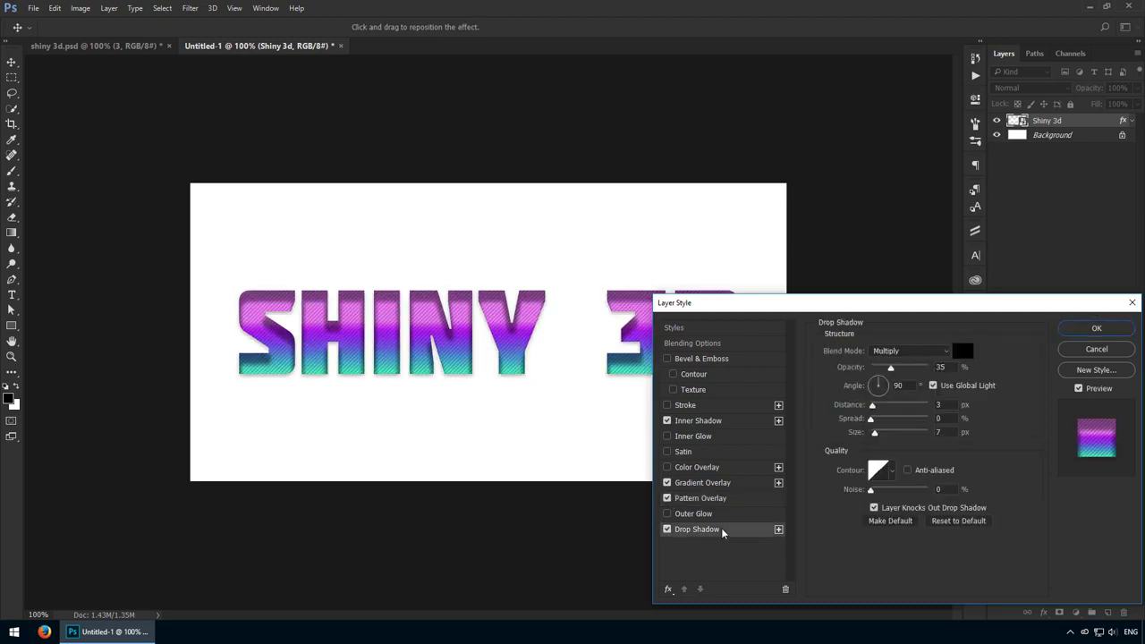
{"action": "left_click", "coordinate": [952, 384]}
{"action": "key", "text": "Down"}
{"action": "key", "text": "Down"}
{"action": "key", "text": "Down"}
{"action": "key", "text": "Down"}
{"action": "key", "text": "Down"}
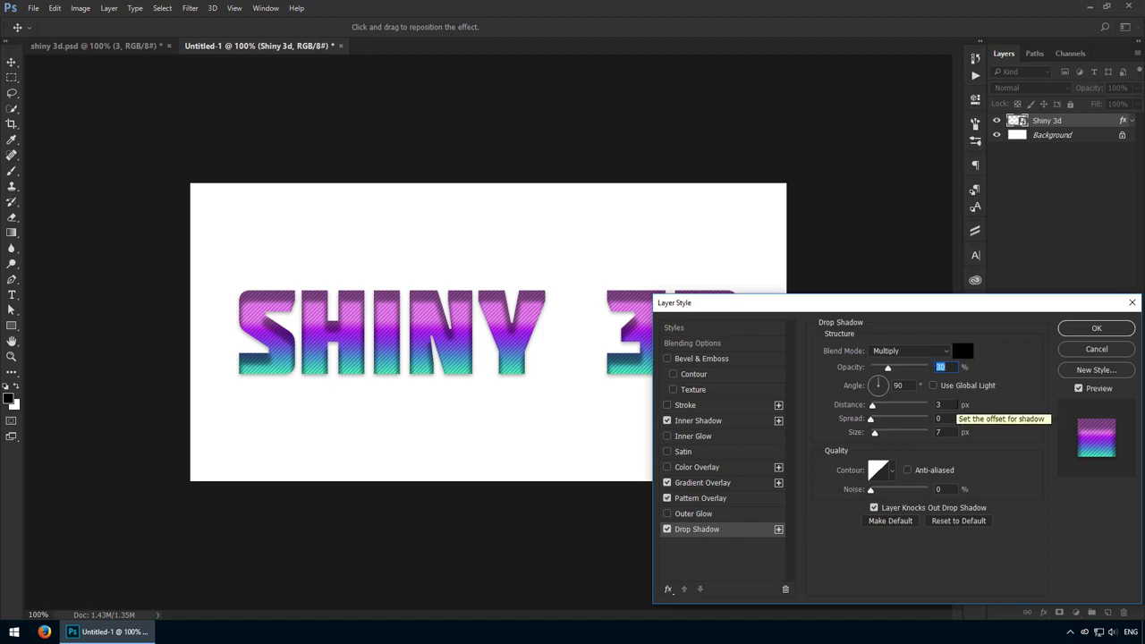
Keep the Drop Shadow's angle at 90° and set its distance to 5 px.
{"action": "key", "text": "Tab"}
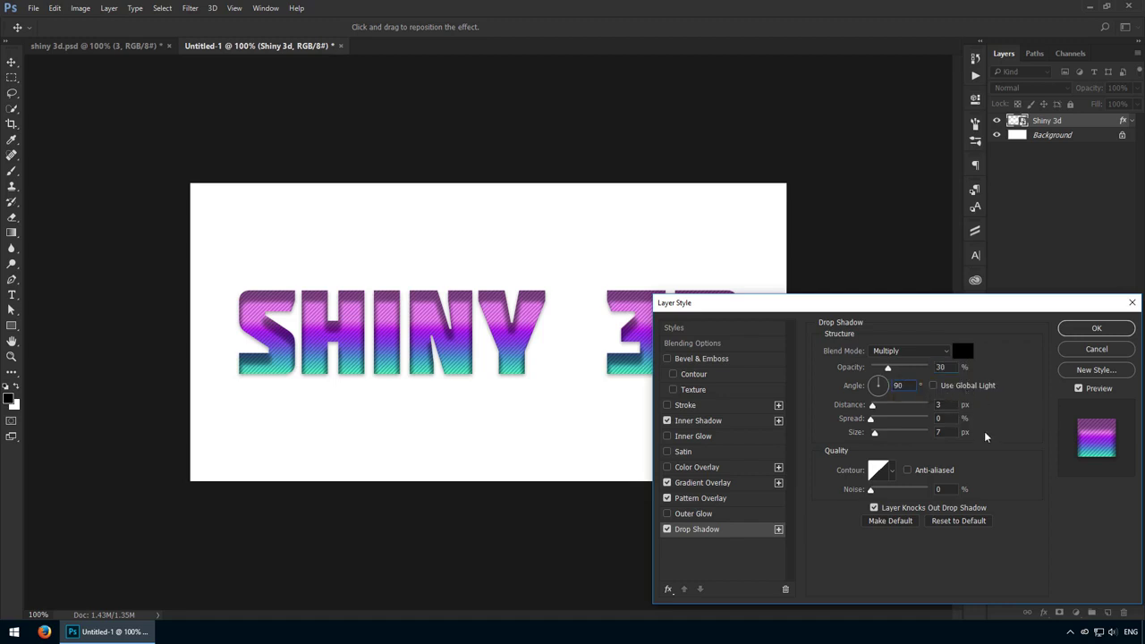
{"action": "type", "text": "90"}
{"action": "type", "text": "5"}
{"action": "key", "text": "Tab"}
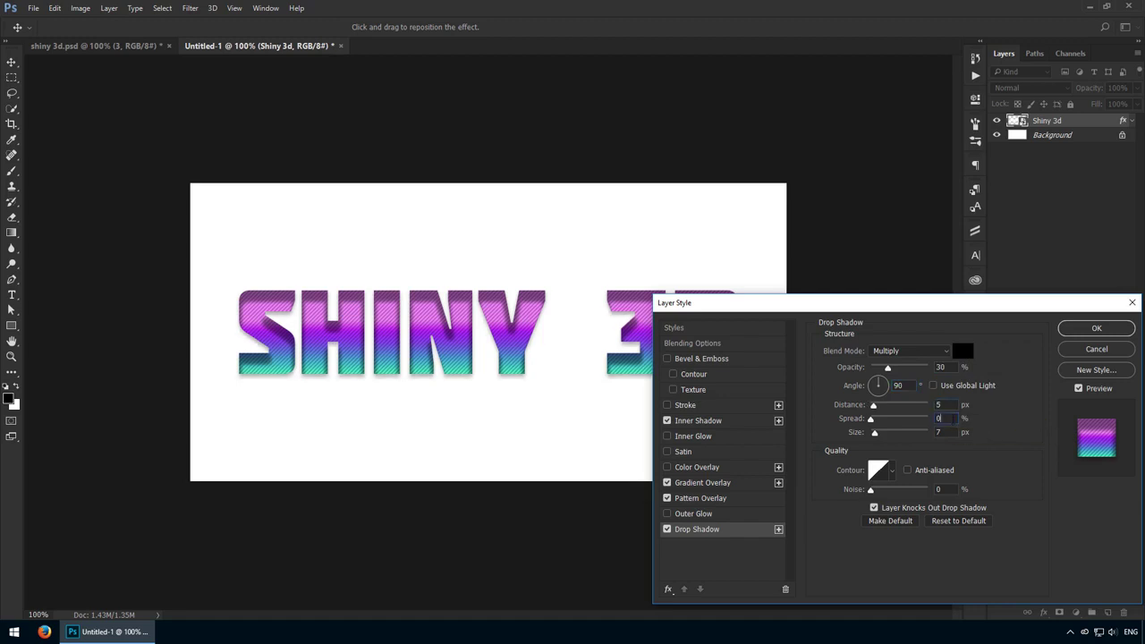
{"action": "key", "text": "Up"}
{"action": "key", "text": "Up"}
{"action": "key", "text": "Up"}
Compare the text with and without the Drop Shadow, then keep it enabled and apply the layer styles.
{"action": "left_click", "coordinate": [666, 530]}
{"action": "left_click", "coordinate": [666, 529]}
{"action": "left_click", "coordinate": [666, 529]}
{"action": "left_click", "coordinate": [667, 529]}
{"action": "left_click", "coordinate": [1097, 329]}
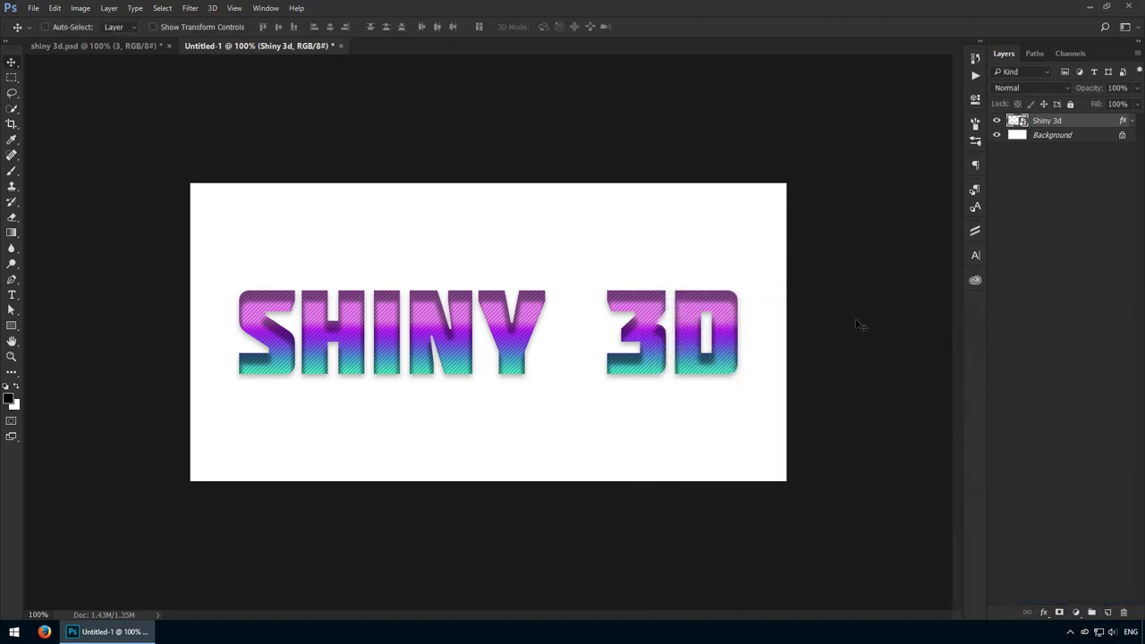
Duplicate the Shiny 3d layer, then rename the lower copy 1 and the upper copy 2.
{"action": "key", "text": "ctrl+j"}
{"action": "double_click", "coordinate": [1046, 135]}
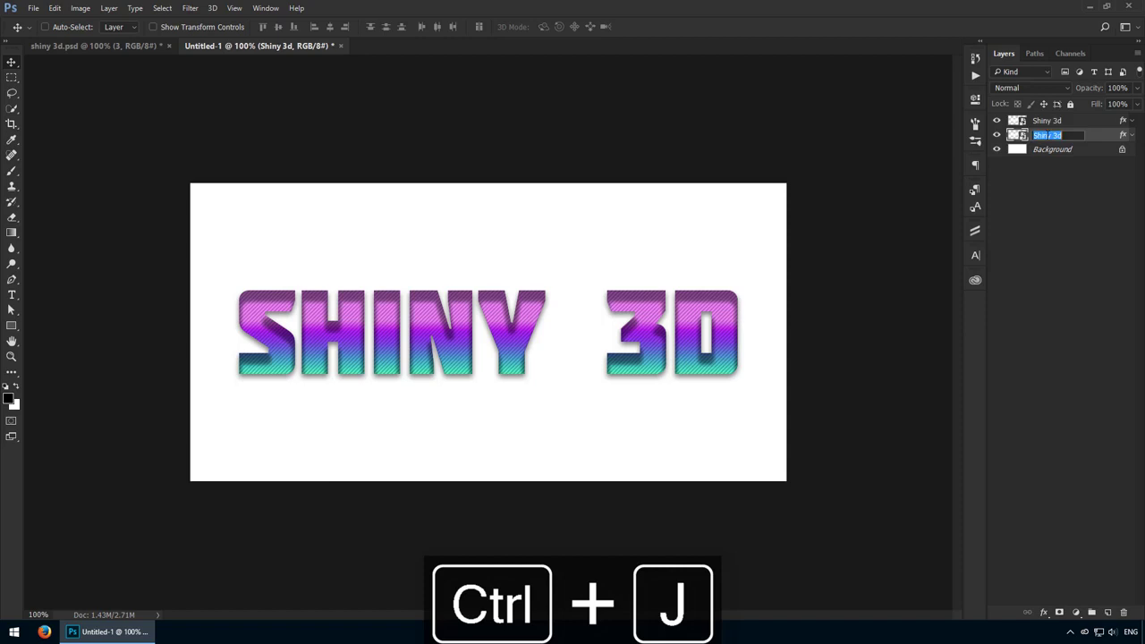
{"action": "type", "text": "1"}
{"action": "key", "text": "Return"}
{"action": "double_click", "coordinate": [1048, 120]}
{"action": "type", "text": "2"}
{"action": "key", "text": "Return"}
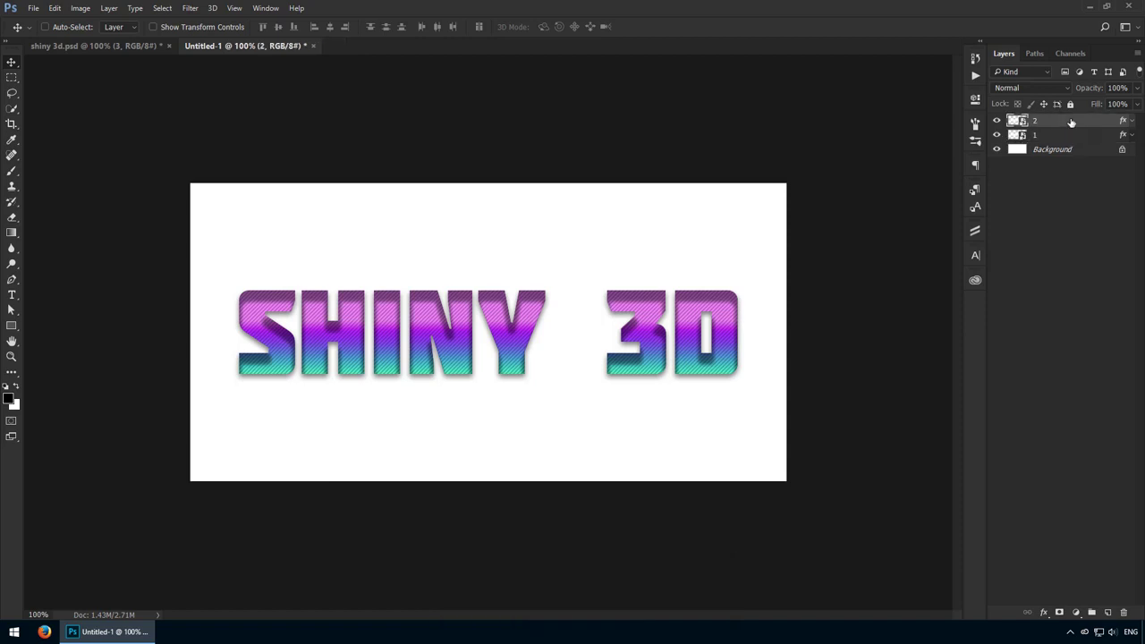
Clear the layer style from layer 2 and lower its Fill to 0%.
{"action": "right_click", "coordinate": [1070, 122]}
{"action": "left_click", "coordinate": [971, 399]}
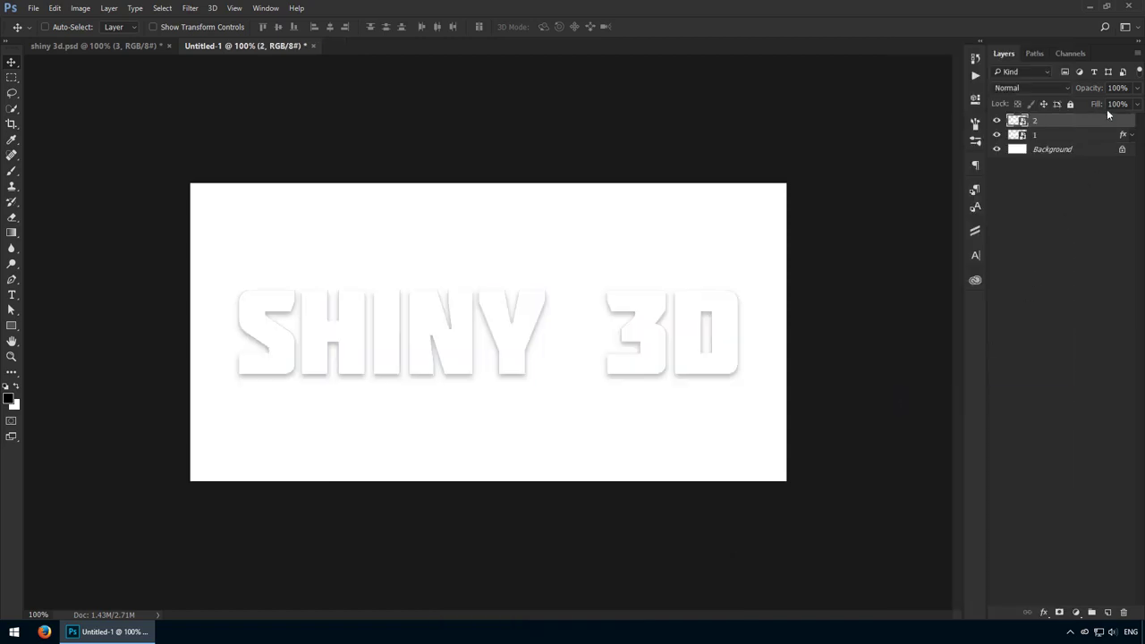
{"action": "left_click_drag", "start_coordinate": [1097, 104], "coordinate": [629, 122]}
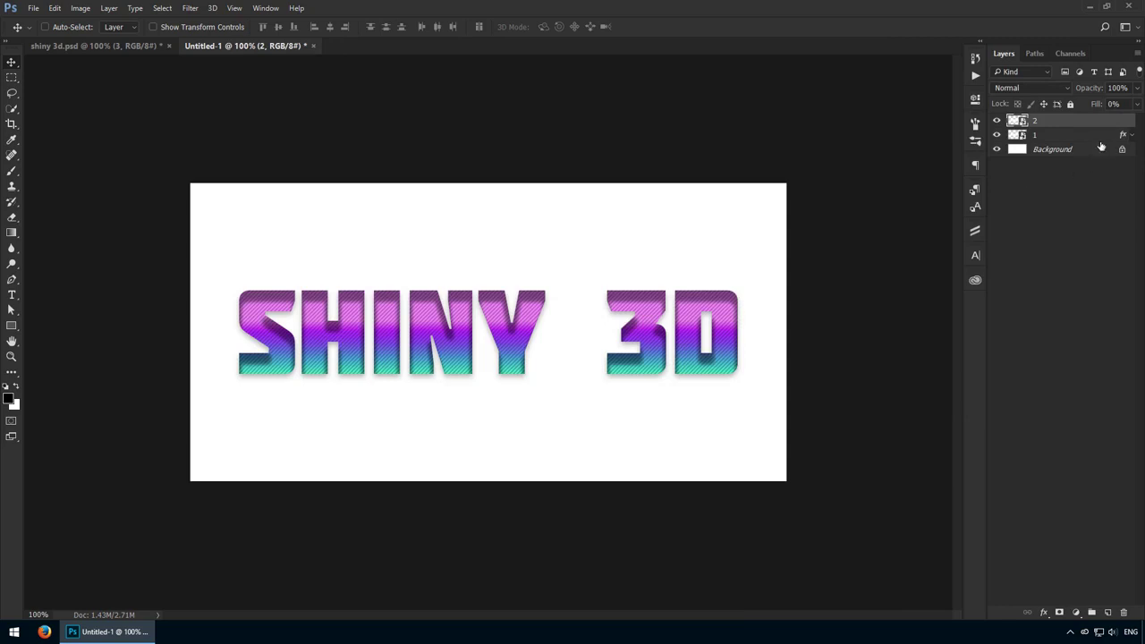
Add a black Stroke to layer 2, positioned Inside, with a size of 8 px.
{"action": "double_click", "coordinate": [1075, 126]}
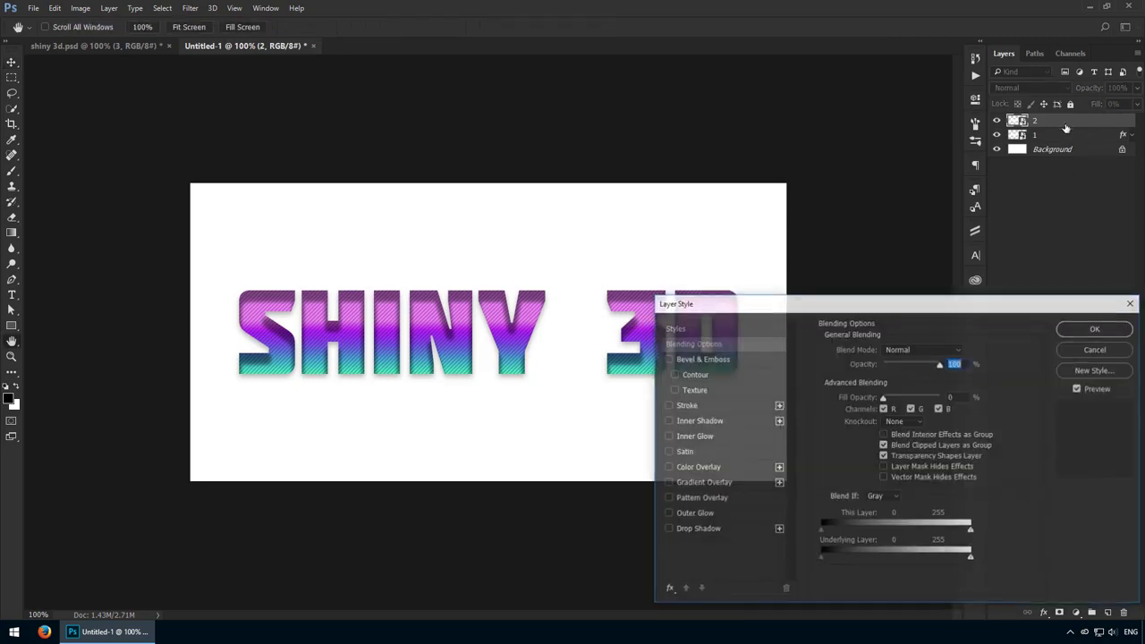
{"action": "mouse_move", "coordinate": [848, 299]}
{"action": "left_mouse_down"}
{"action": "mouse_move", "coordinate": [855, 274]}
{"action": "mouse_move", "coordinate": [839, 282]}
{"action": "left_mouse_up"}
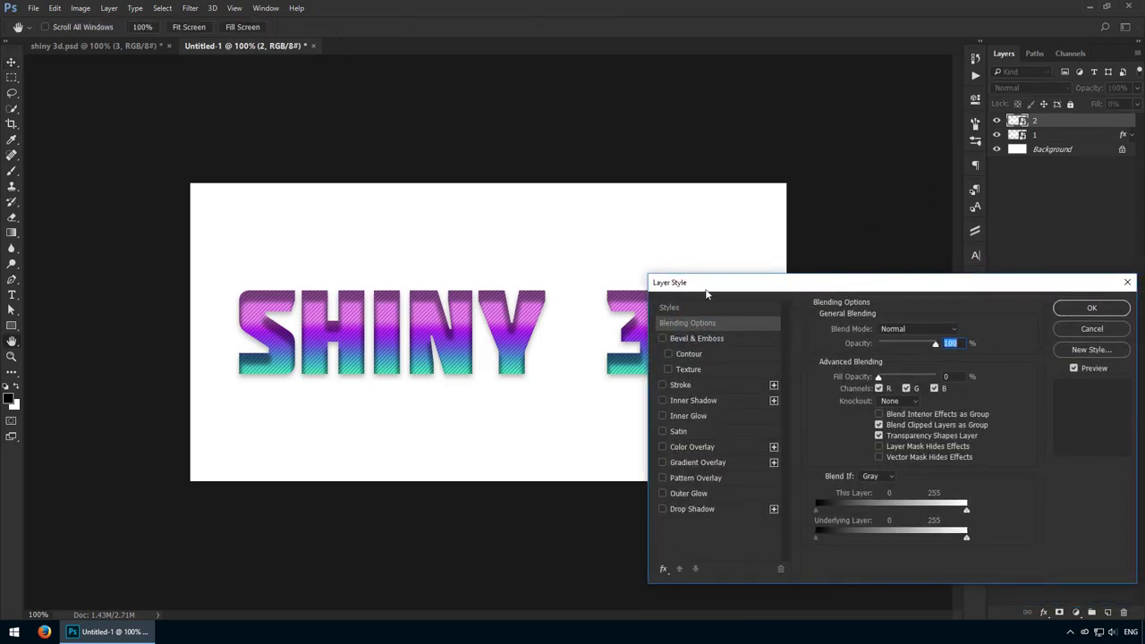
{"action": "left_click", "coordinate": [688, 384]}
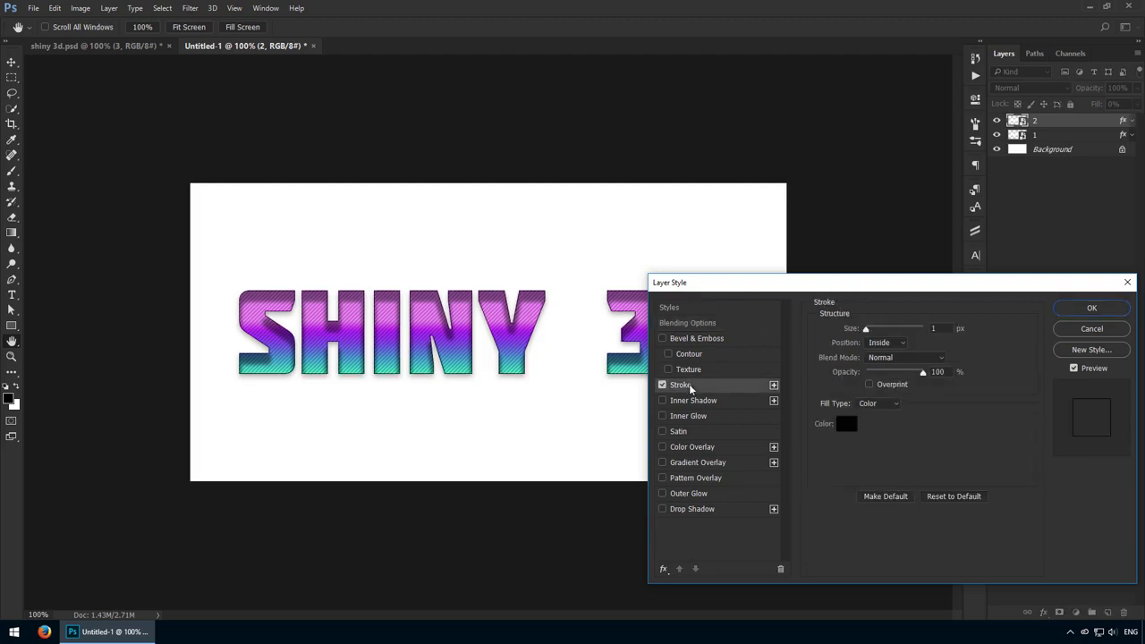
{"action": "left_click", "coordinate": [884, 343]}
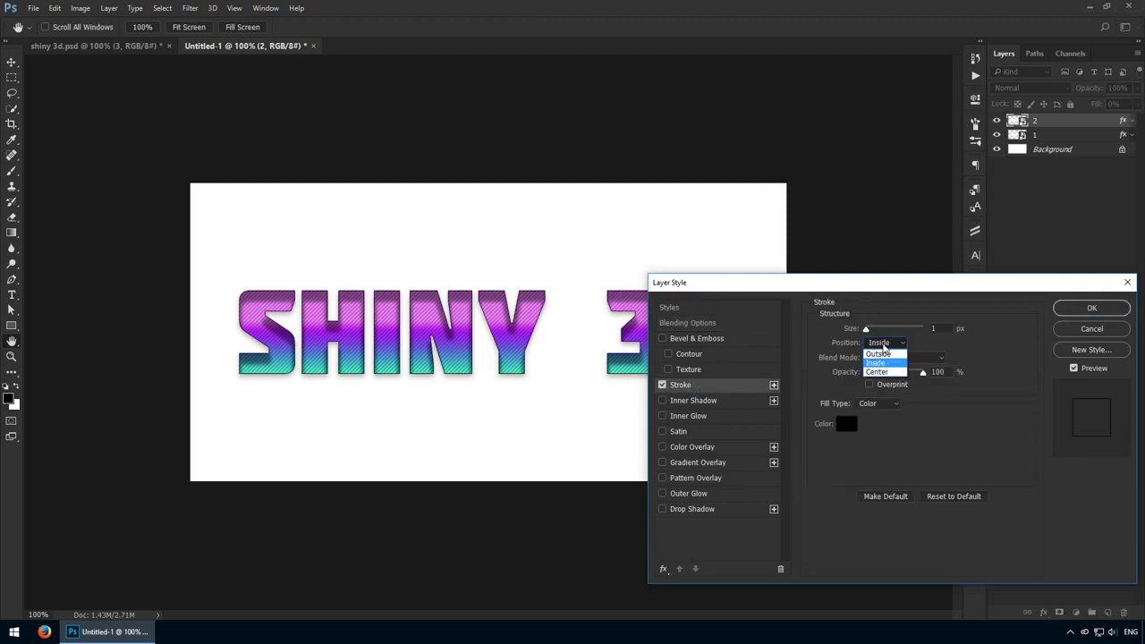
{"action": "key", "text": "Up"}
{"action": "key", "text": "Up"}
{"action": "key", "text": "Up"}
{"action": "key", "text": "Up"}
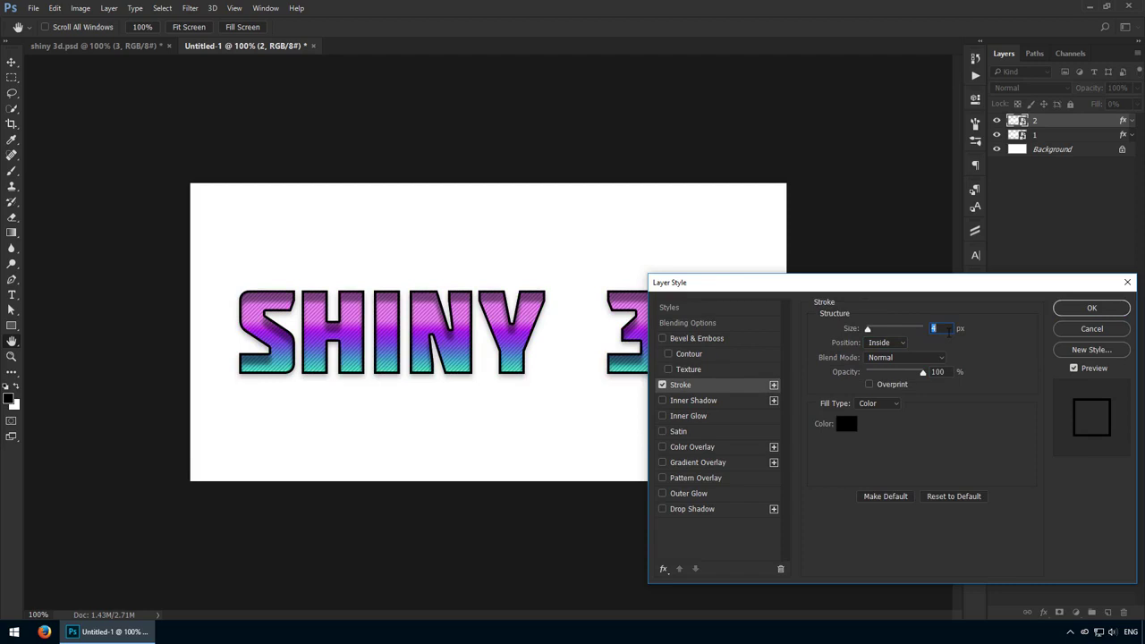
{"action": "key", "text": "Up"}
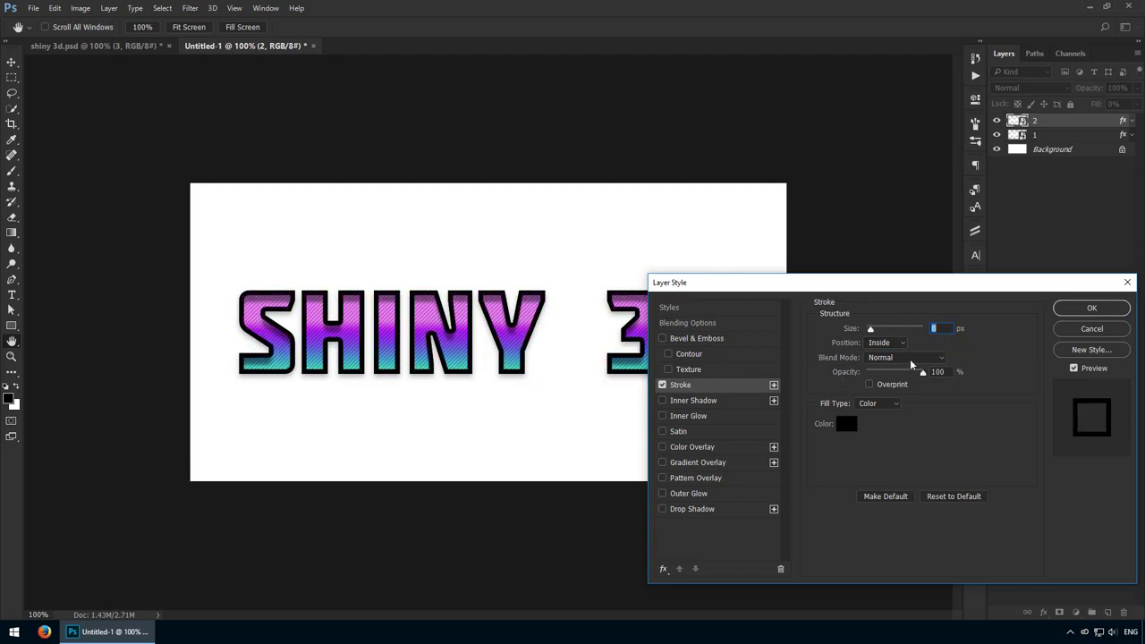
Lower the black Stroke's opacity to 40%.
{"action": "key", "text": "shift+Down"}
{"action": "key", "text": "shift+Down"}
{"action": "key", "text": "shift+Down"}
{"action": "key", "text": "shift+Down"}
{"action": "key", "text": "shift+Down"}
{"action": "key", "text": "shift+Down"}
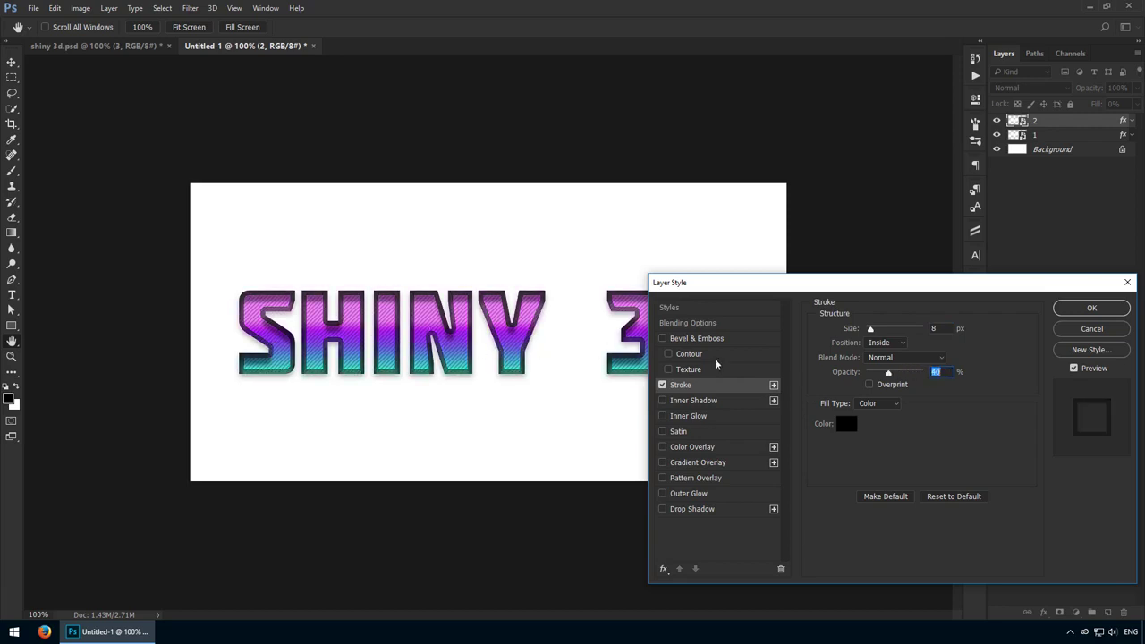
Add a second Stroke with the color #1bf2ff to layer 2 and compare the text with and without it.
{"action": "left_click", "coordinate": [773, 385]}
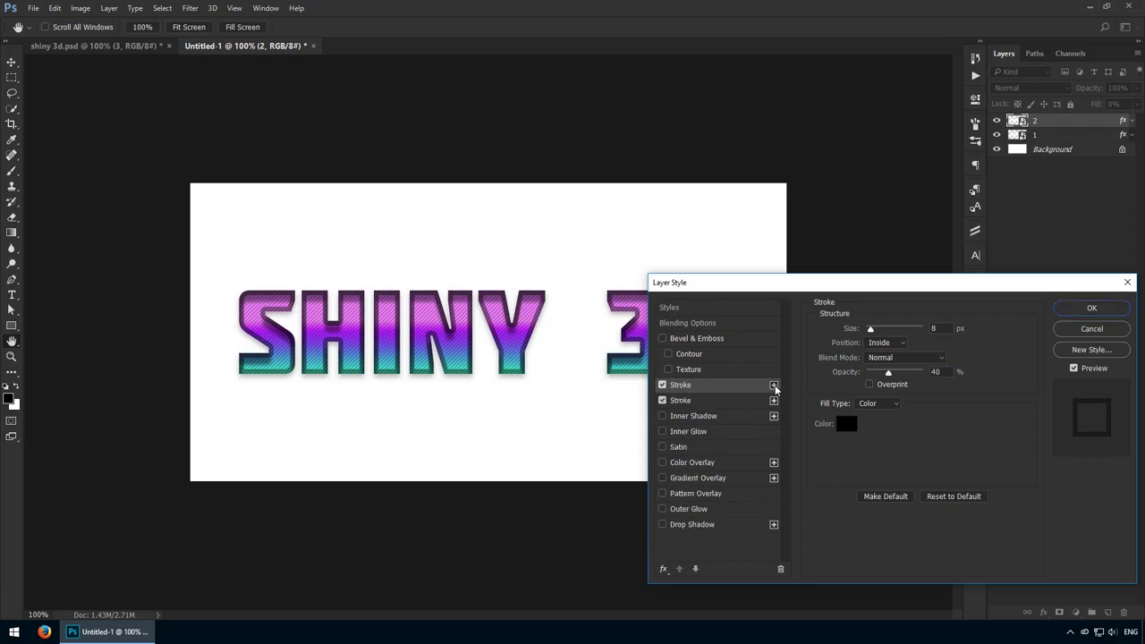
{"action": "left_click", "coordinate": [845, 423]}
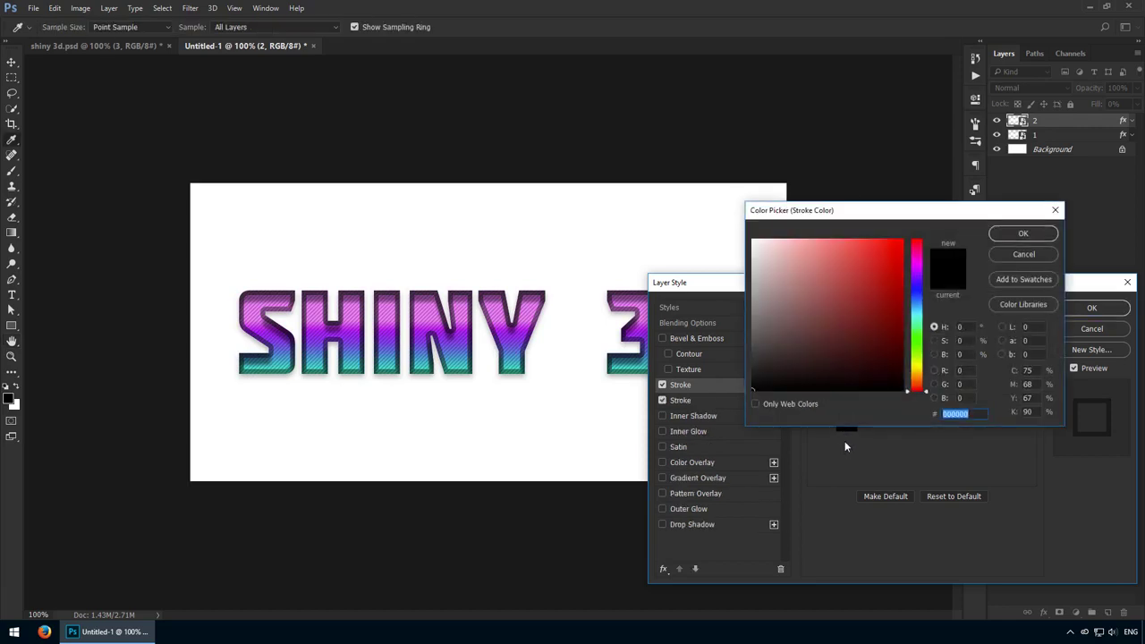
{"action": "type", "text": "1b"}
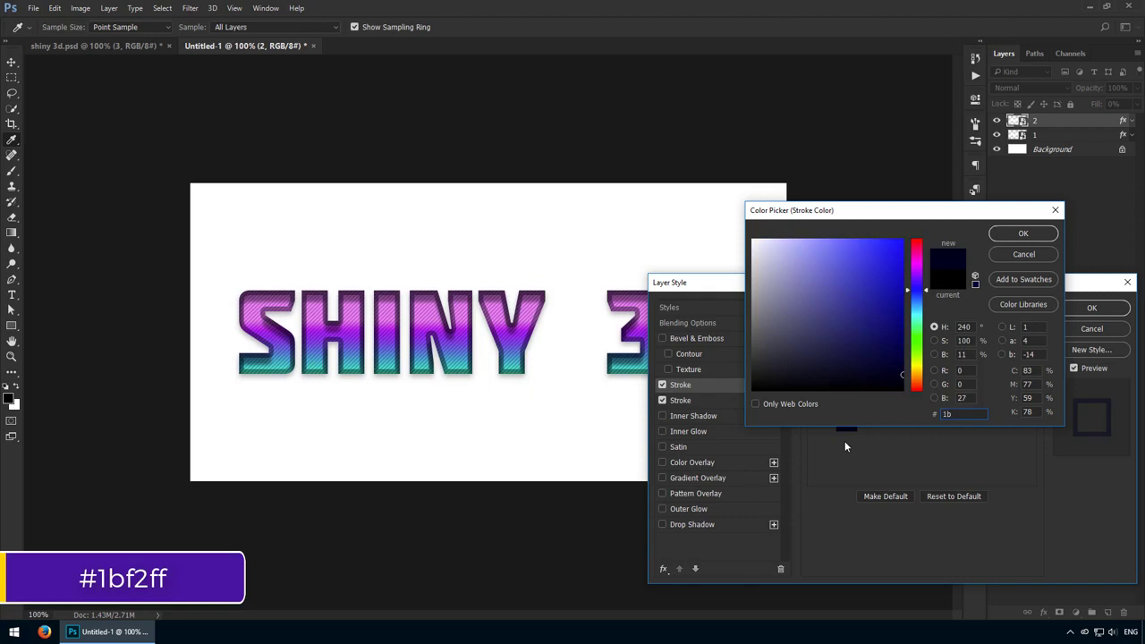
{"action": "type", "text": "f2ff"}
{"action": "key", "text": "Return"}
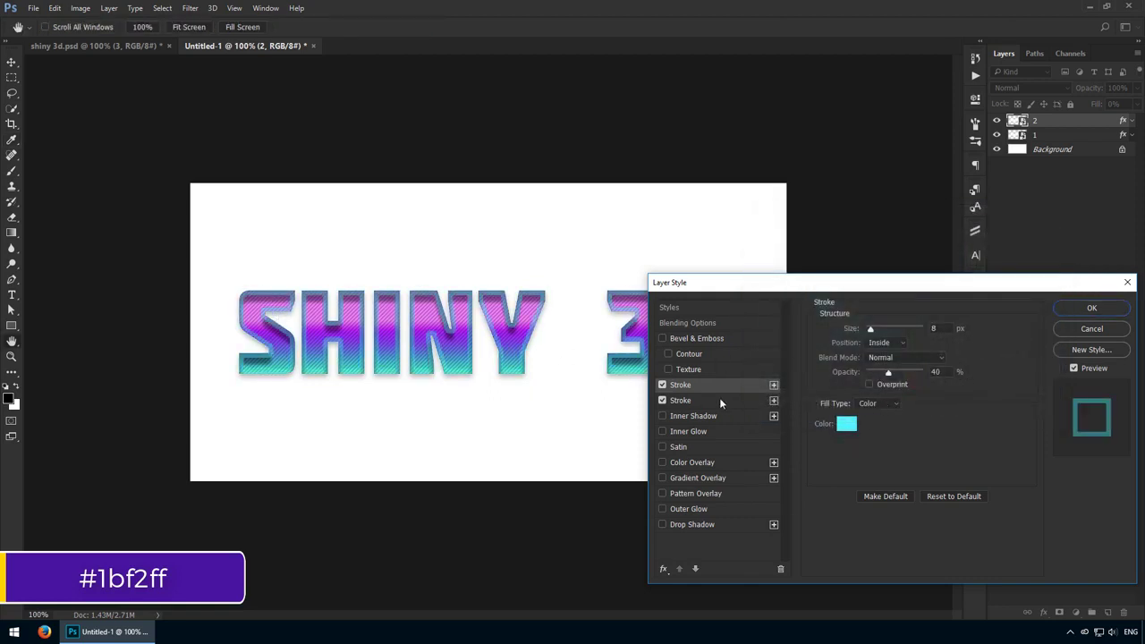
{"action": "left_click", "coordinate": [665, 387]}
{"action": "left_click", "coordinate": [665, 388]}
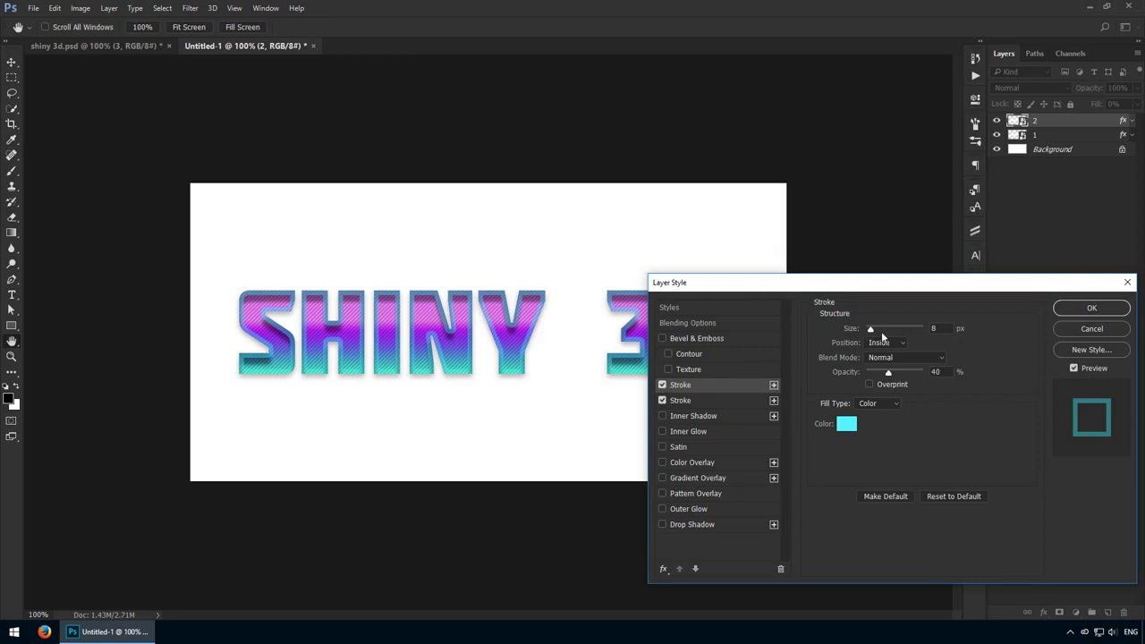
Set the cyan Stroke's size to 5 px and its opacity to 100%.
{"action": "left_click_drag", "start_coordinate": [881, 331], "coordinate": [923, 329]}
{"action": "type", "text": "5"}
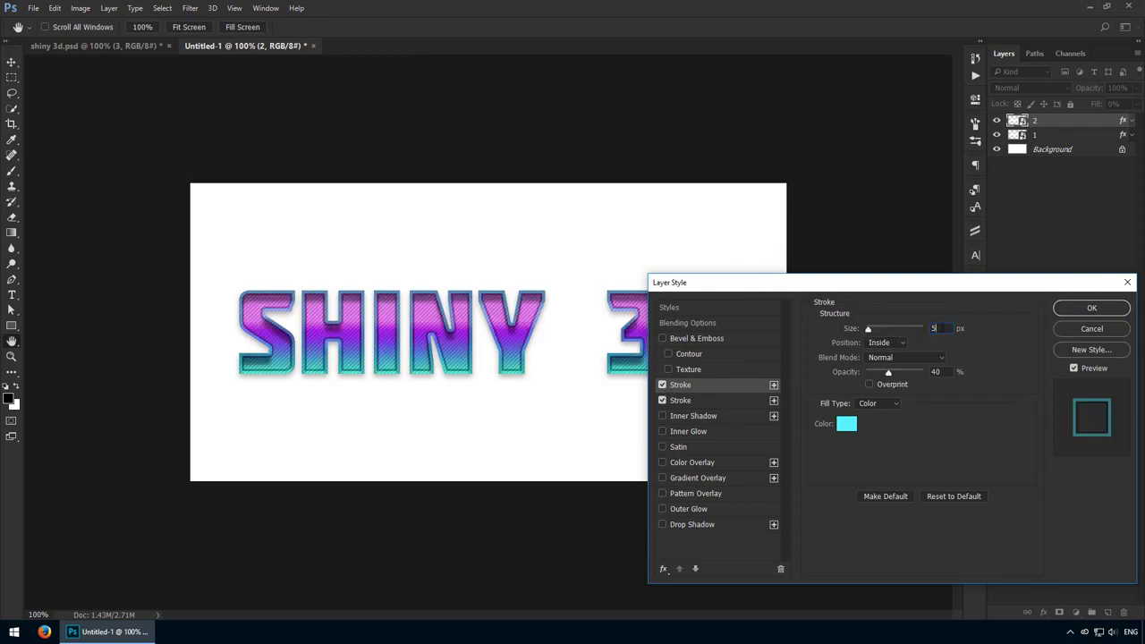
{"action": "left_click", "coordinate": [662, 385]}
{"action": "left_click", "coordinate": [662, 386]}
{"action": "key", "text": "shift+Up"}
{"action": "key", "text": "shift+Up"}
{"action": "key", "text": "shift+Up"}
{"action": "key", "text": "shift+Up"}
{"action": "key", "text": "shift+Up"}
{"action": "key", "text": "shift+Up"}
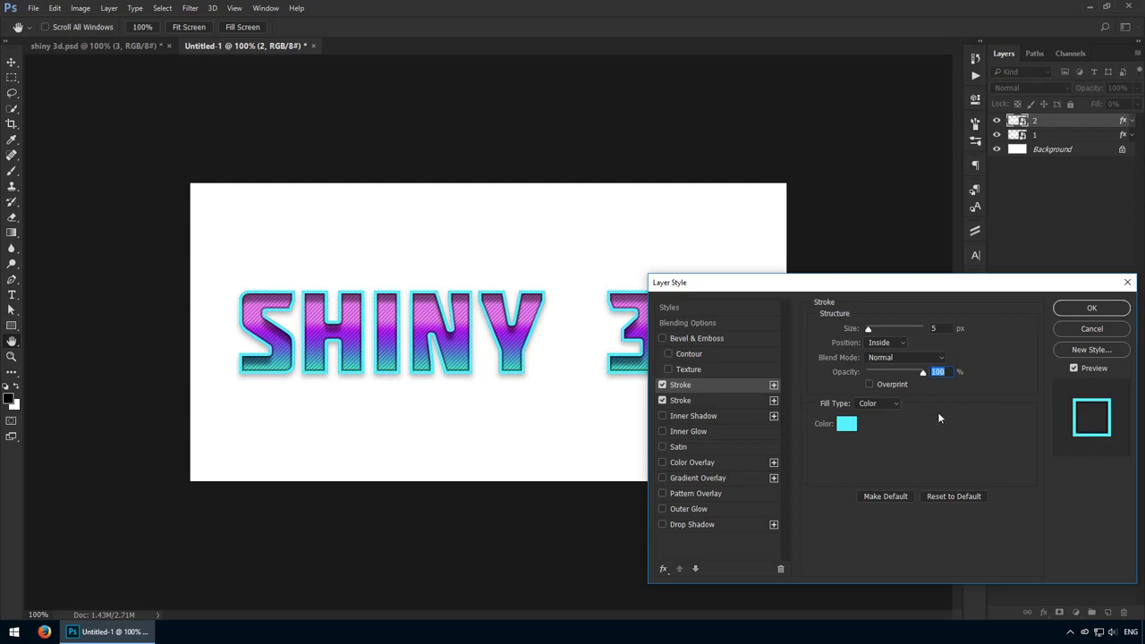
Add Bevel & Emboss to layer 2 with the Stroke Emboss style and the Chisel Hard technique.
{"action": "left_click", "coordinate": [700, 337]}
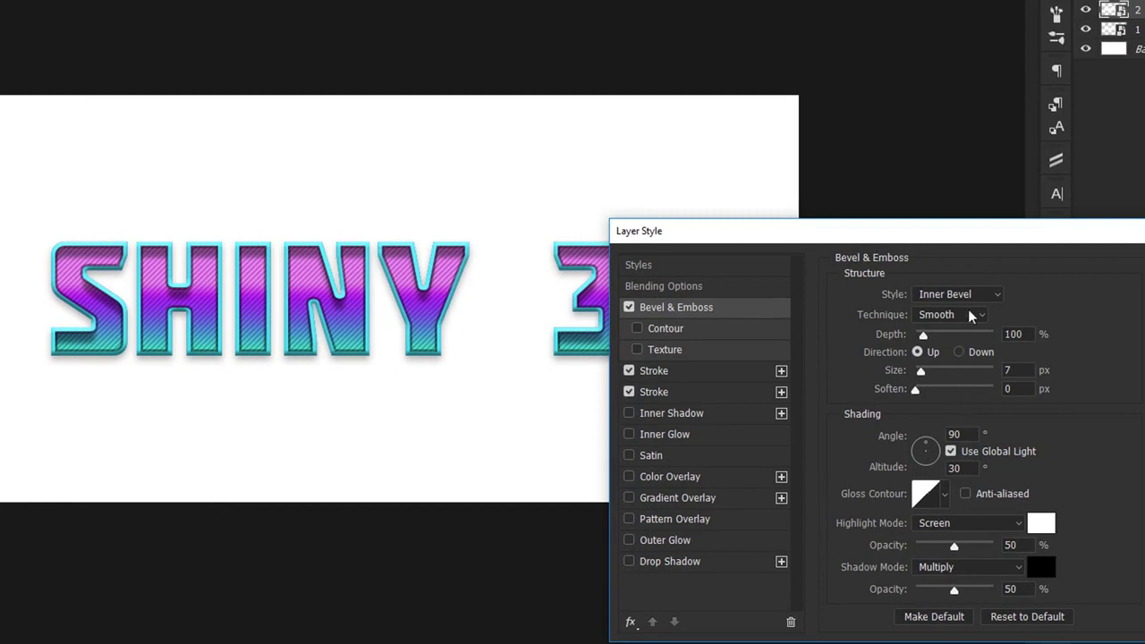
{"action": "left_click", "coordinate": [996, 296]}
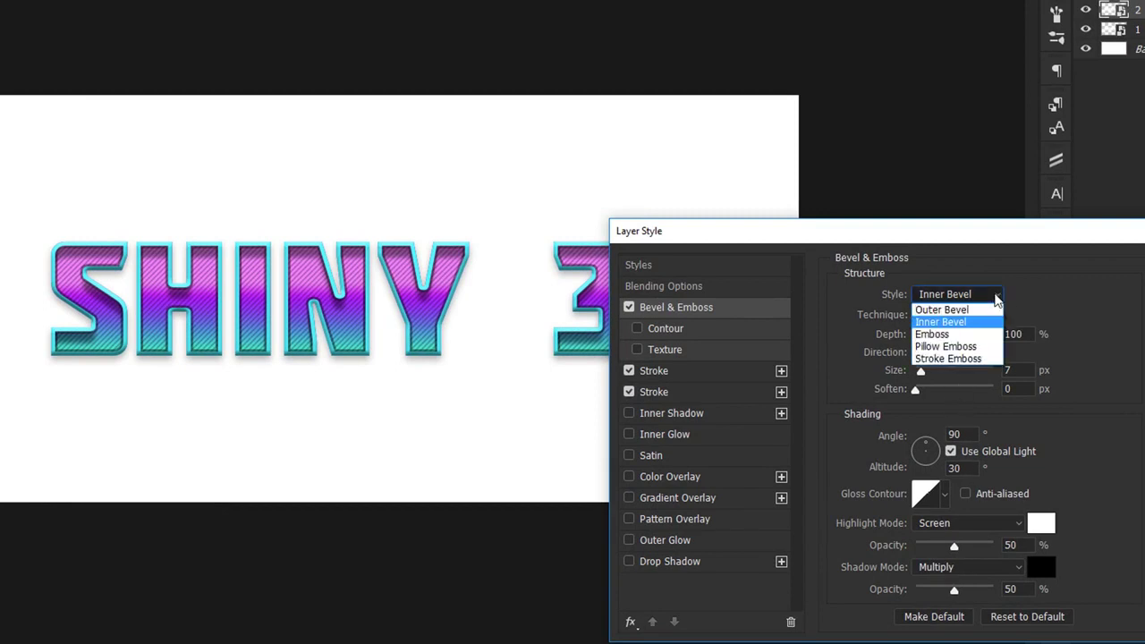
{"action": "left_click", "coordinate": [977, 358]}
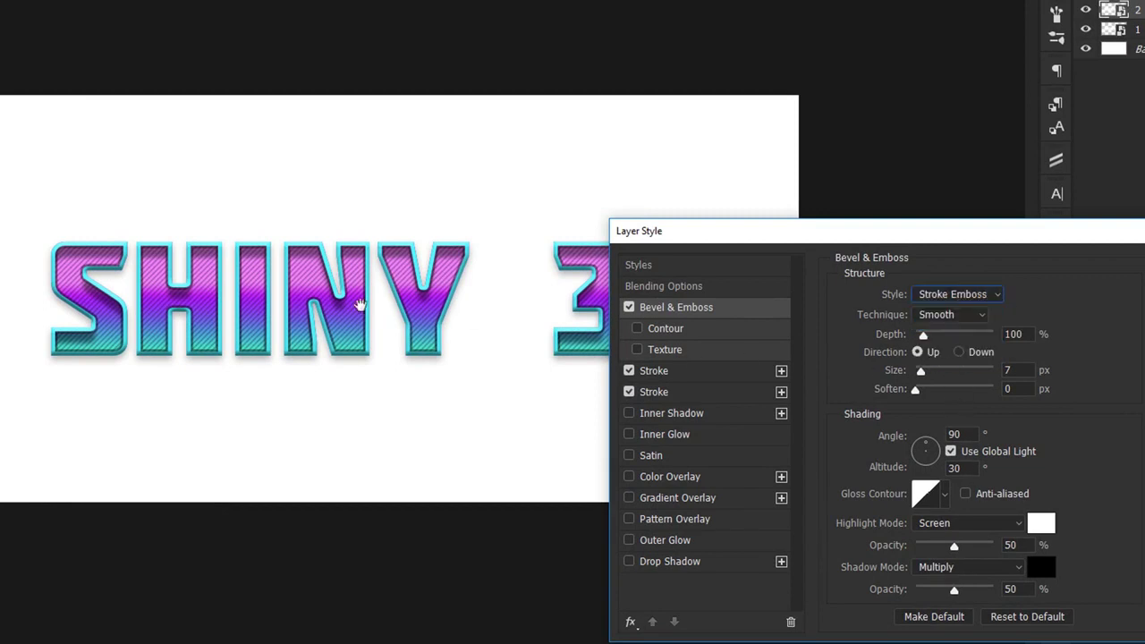
{"action": "left_click", "coordinate": [964, 317]}
{"action": "left_click", "coordinate": [955, 344]}
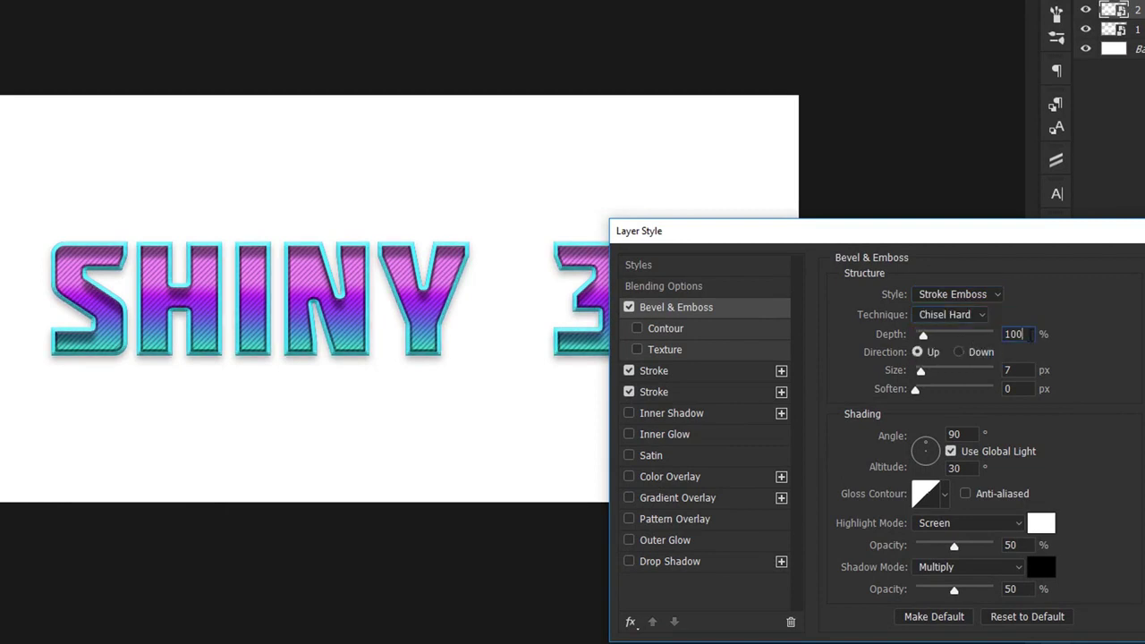
Set the bevel's size to 5 px and its Soften value to 5 px.
{"action": "left_click", "coordinate": [1024, 368]}
{"action": "key", "text": "Down"}
{"action": "key", "text": "Down"}
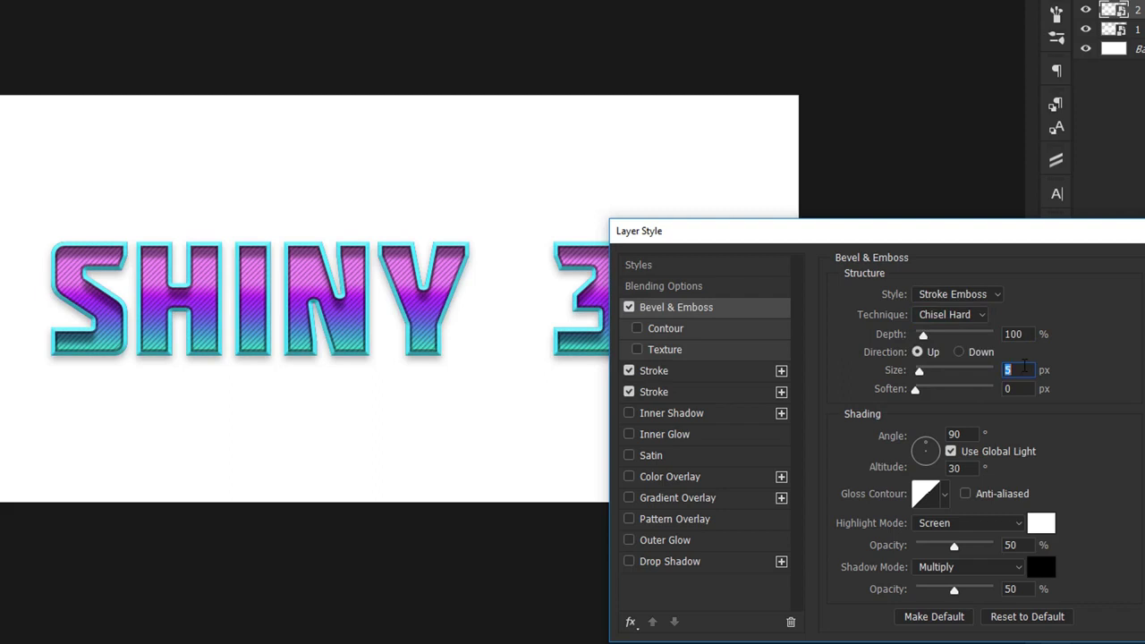
{"action": "key", "text": "Tab"}
{"action": "key", "text": "Up"}
{"action": "key", "text": "Up"}
{"action": "key", "text": "Up"}
{"action": "key", "text": "Up"}
{"action": "key", "text": "Up"}
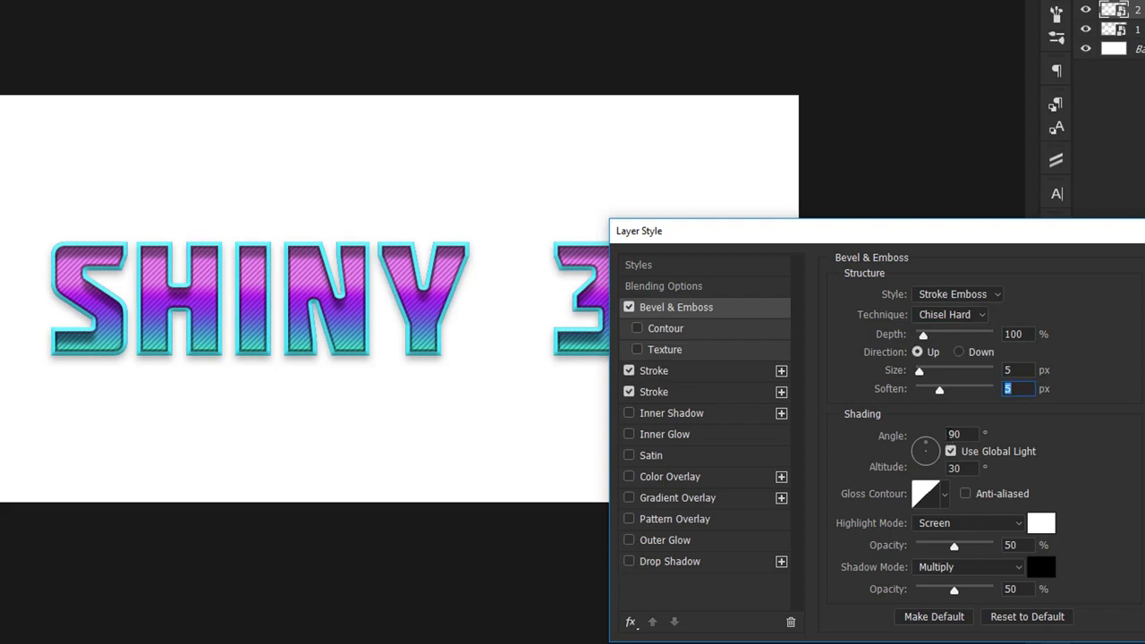
Turn off Use Global Light for the bevel and set its altitude to 5°.
{"action": "left_click", "coordinate": [975, 453]}
{"action": "double_click", "coordinate": [970, 466]}
{"action": "type", "text": "5"}
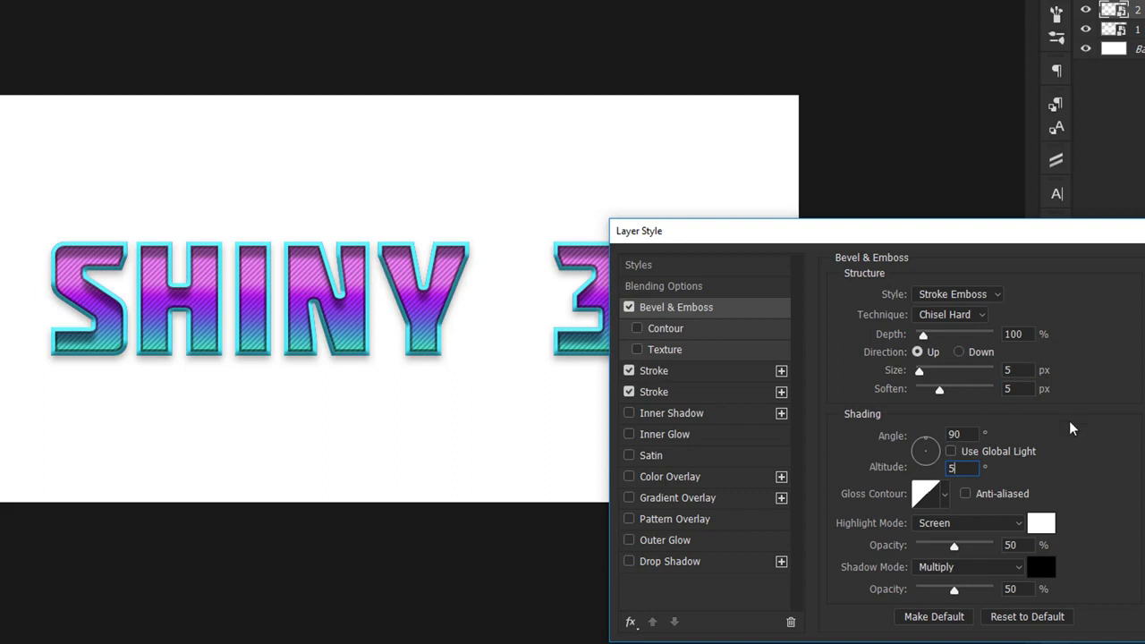
Give the bevel the cone-shaped gloss contour and enable Anti-aliased.
{"action": "left_click", "coordinate": [945, 493]}
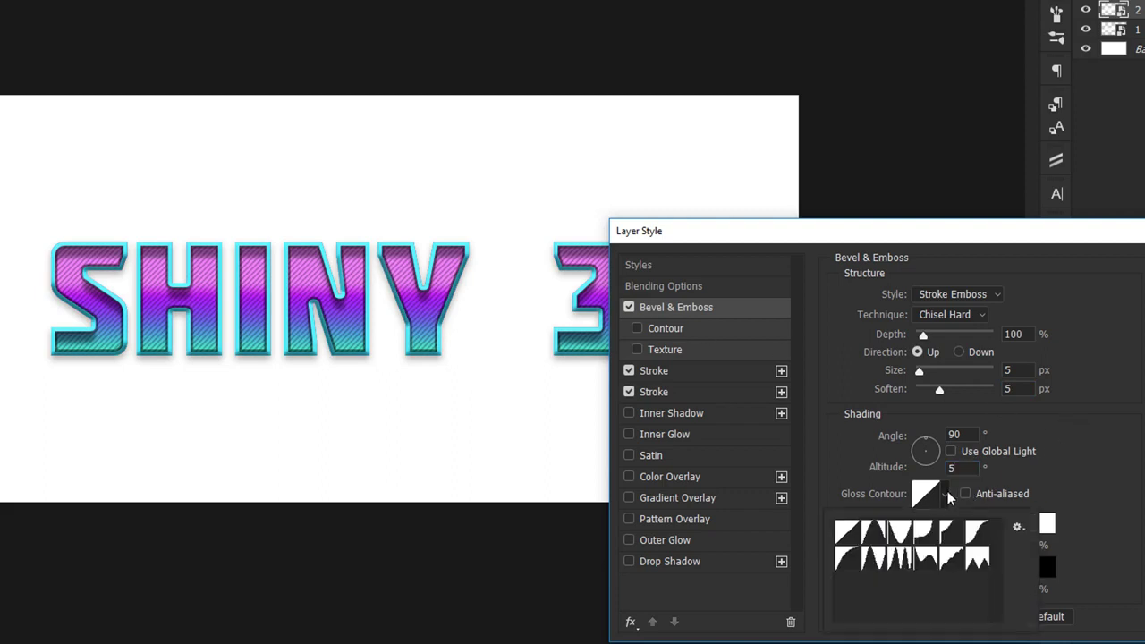
{"action": "left_click", "coordinate": [877, 534]}
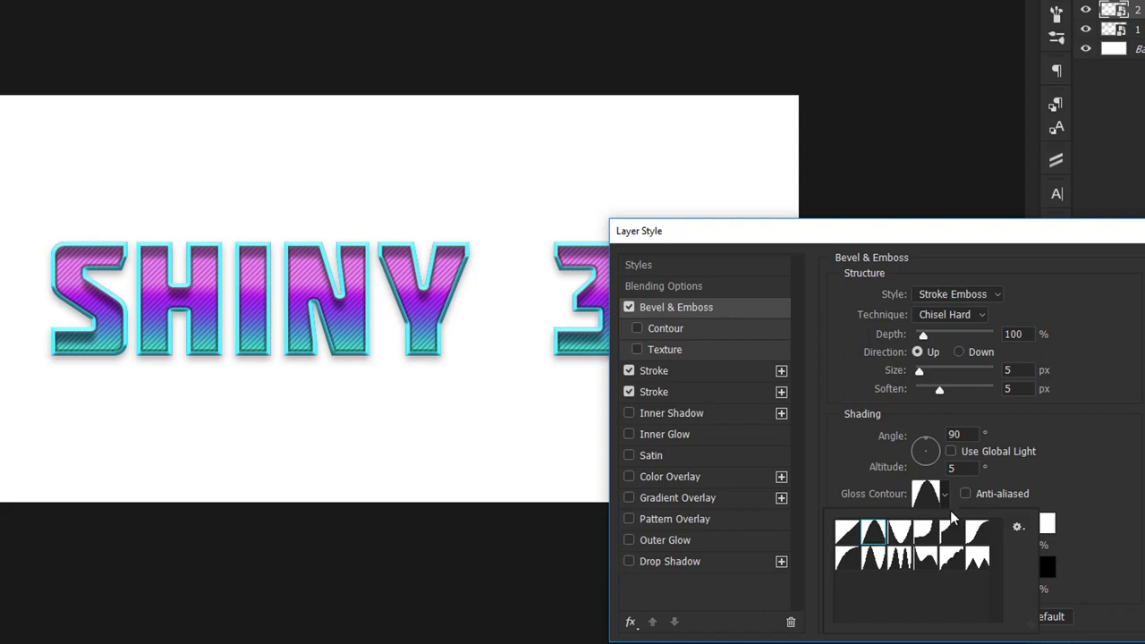
{"action": "left_click", "coordinate": [1000, 499]}
{"action": "left_click", "coordinate": [1000, 499]}
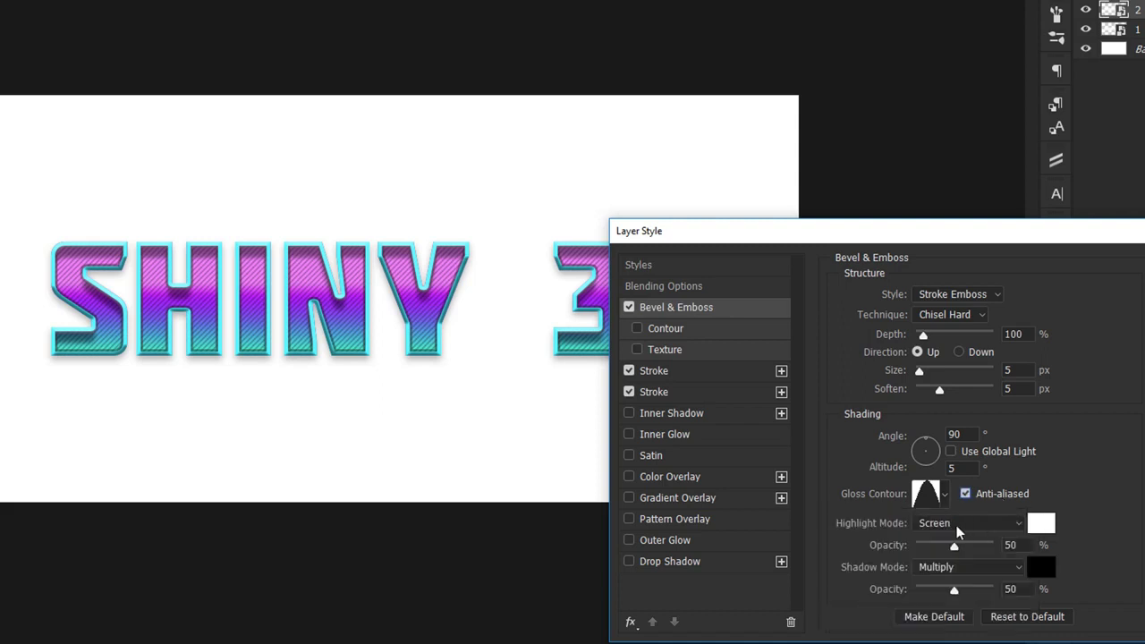
Raise the bevel's highlight opacity to 100%, comparing the look against lower values down to 0%.
{"action": "left_click", "coordinate": [1030, 543]}
{"action": "key", "text": "shift+Up"}
{"action": "key", "text": "shift+Up"}
{"action": "key", "text": "shift+Up"}
{"action": "key", "text": "shift+Up"}
{"action": "key", "text": "shift+Up"}
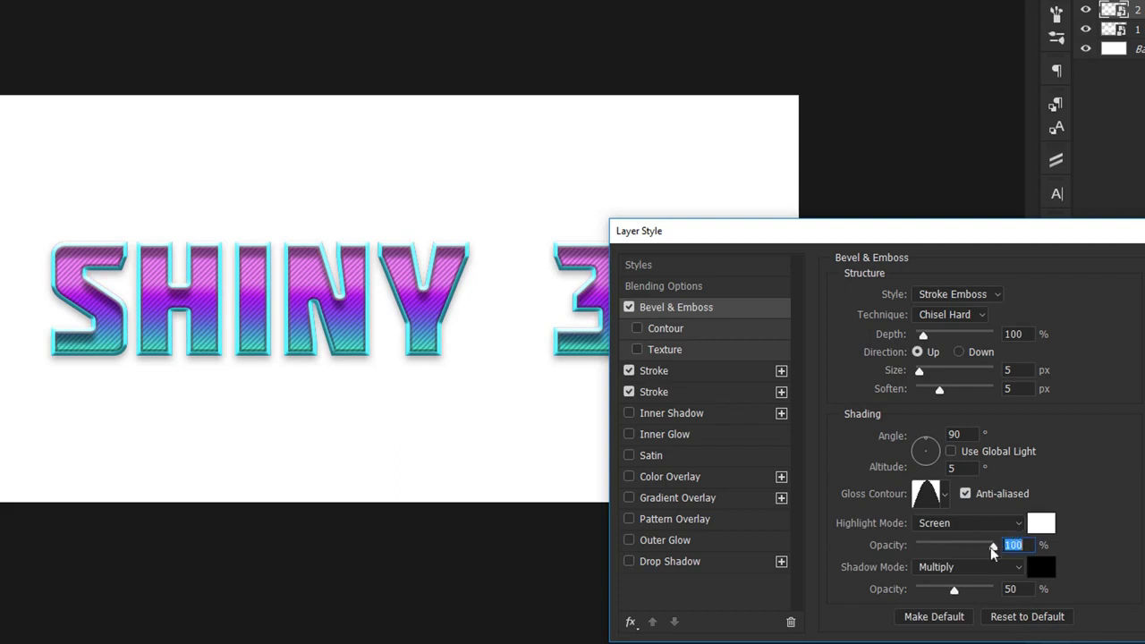
{"action": "mouse_move", "coordinate": [992, 546]}
{"action": "left_mouse_down"}
{"action": "mouse_move", "coordinate": [902, 551]}
{"action": "mouse_move", "coordinate": [1034, 559]}
{"action": "mouse_move", "coordinate": [866, 544]}
{"action": "mouse_move", "coordinate": [1117, 555]}
{"action": "left_mouse_up"}
{"action": "left_click", "coordinate": [935, 547]}
{"action": "left_click_drag", "start_coordinate": [935, 547], "coordinate": [868, 550]}
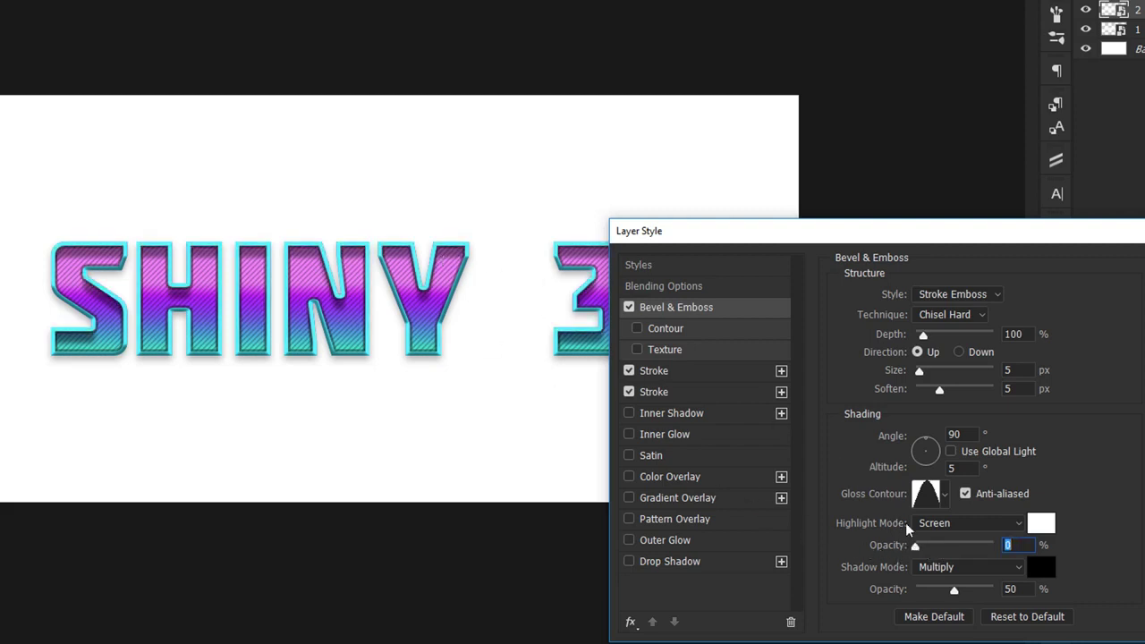
{"action": "left_click_drag", "start_coordinate": [972, 549], "coordinate": [1078, 561]}
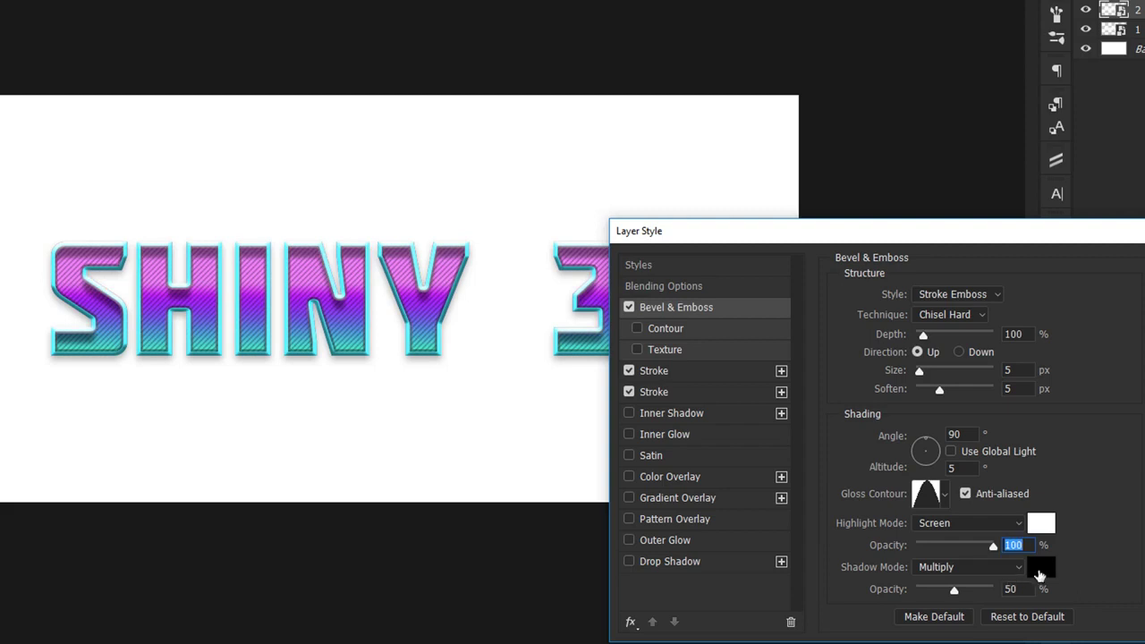
Set the bevel's shadow mode to Linear Burn with color #125173 and 40% opacity.
{"action": "left_click", "coordinate": [988, 570]}
{"action": "left_click", "coordinate": [959, 253]}
{"action": "left_click", "coordinate": [1042, 564]}
{"action": "type", "text": "125"}
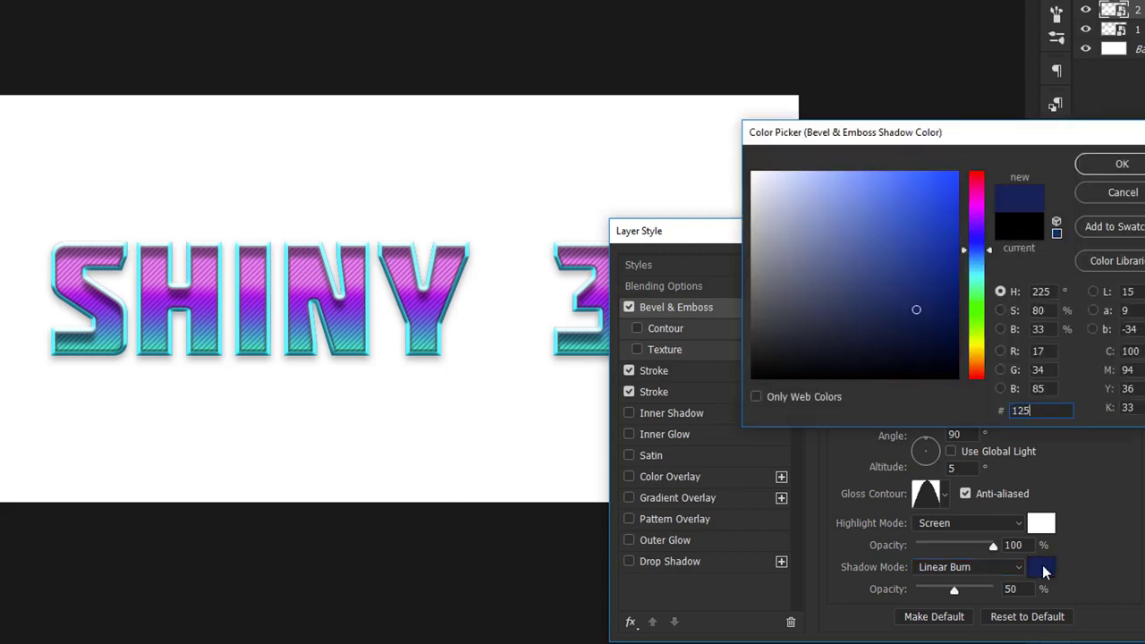
{"action": "type", "text": "173"}
{"action": "key", "text": "Return"}
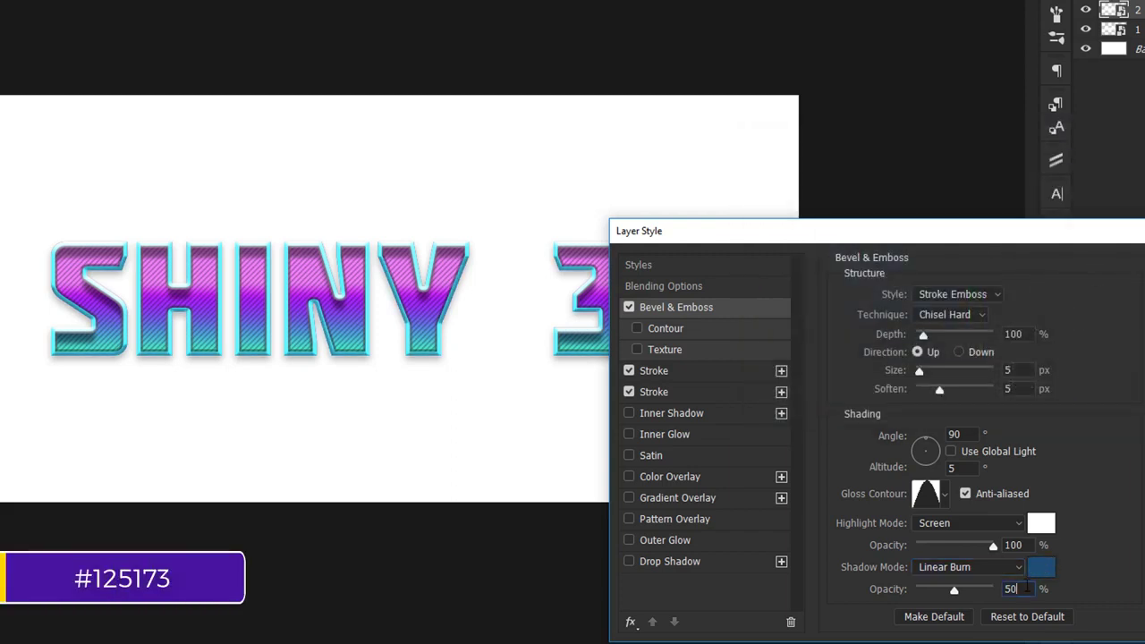
{"action": "key", "text": "shift+Down"}
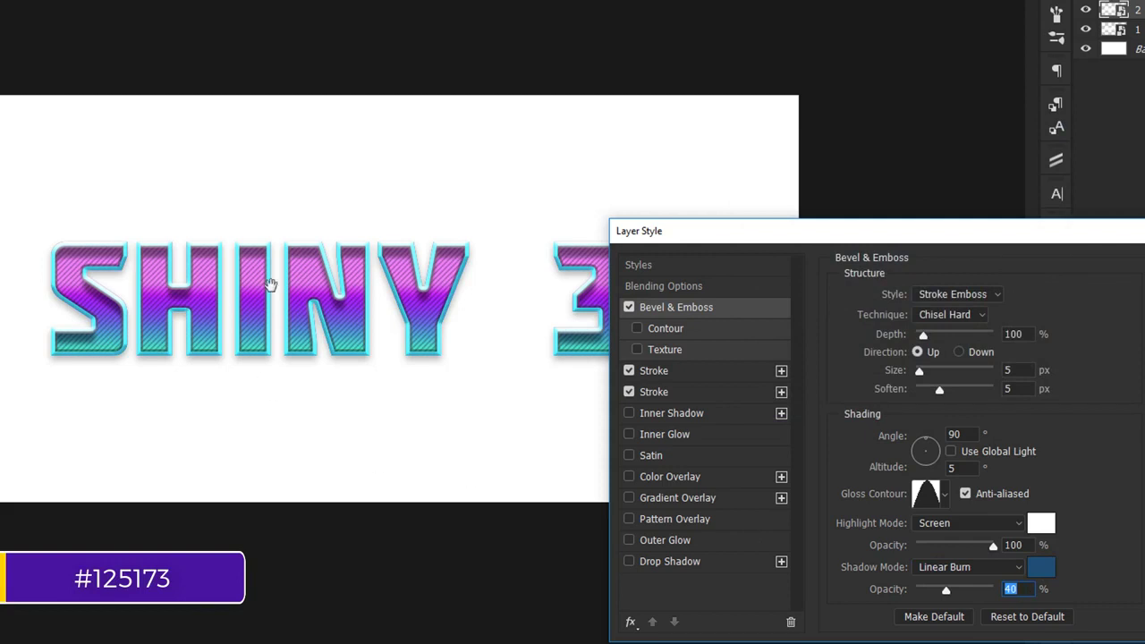
Enable Gradient Overlay on layer 2 and apply the preset of white bands alternating with transparency.
{"action": "left_click", "coordinate": [693, 502]}
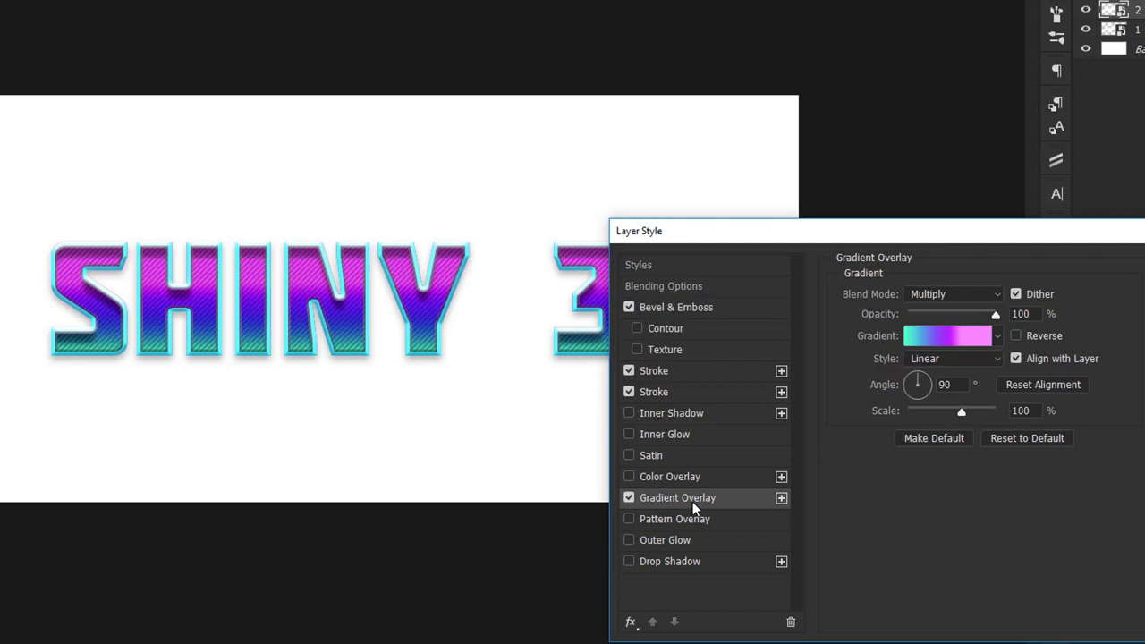
{"action": "left_click", "coordinate": [960, 336]}
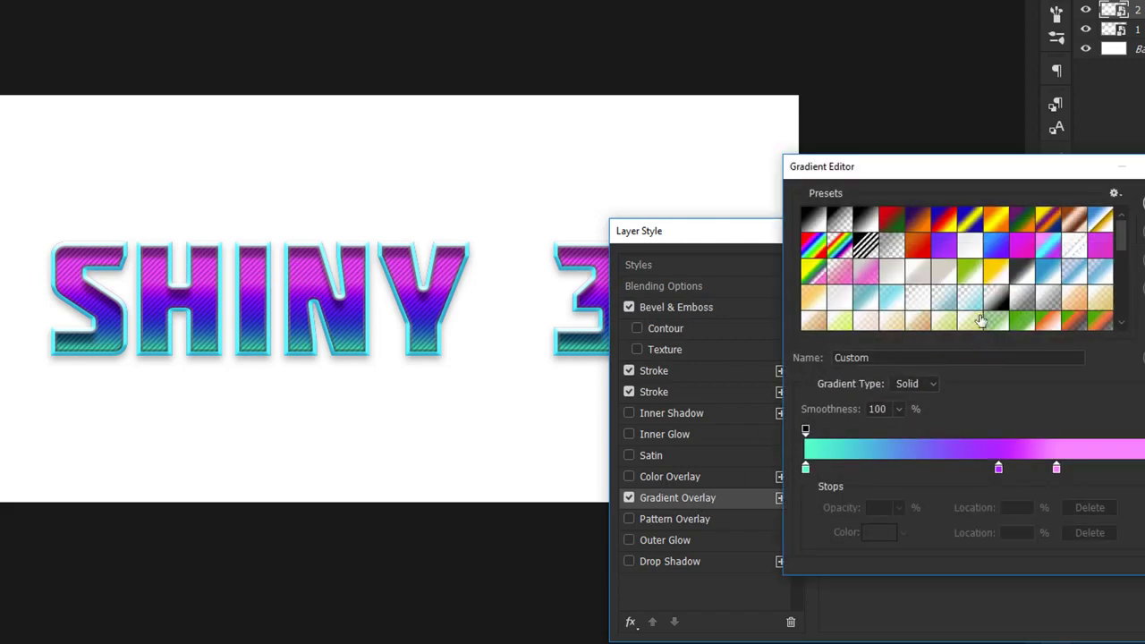
{"action": "left_click", "coordinate": [1079, 252]}
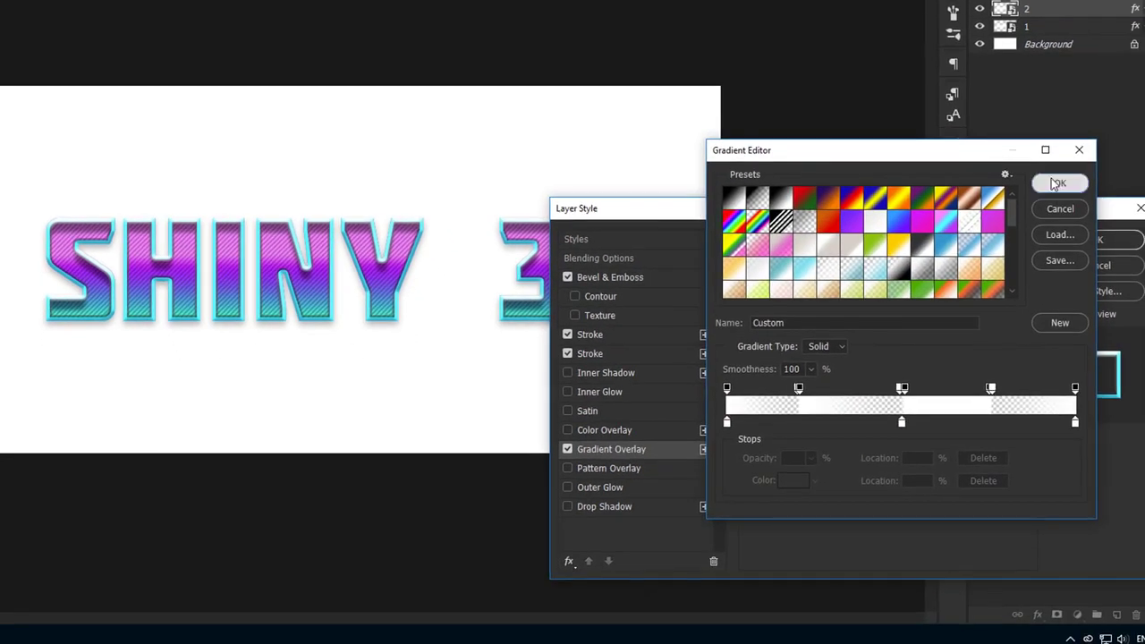
{"action": "left_click", "coordinate": [1144, 195]}
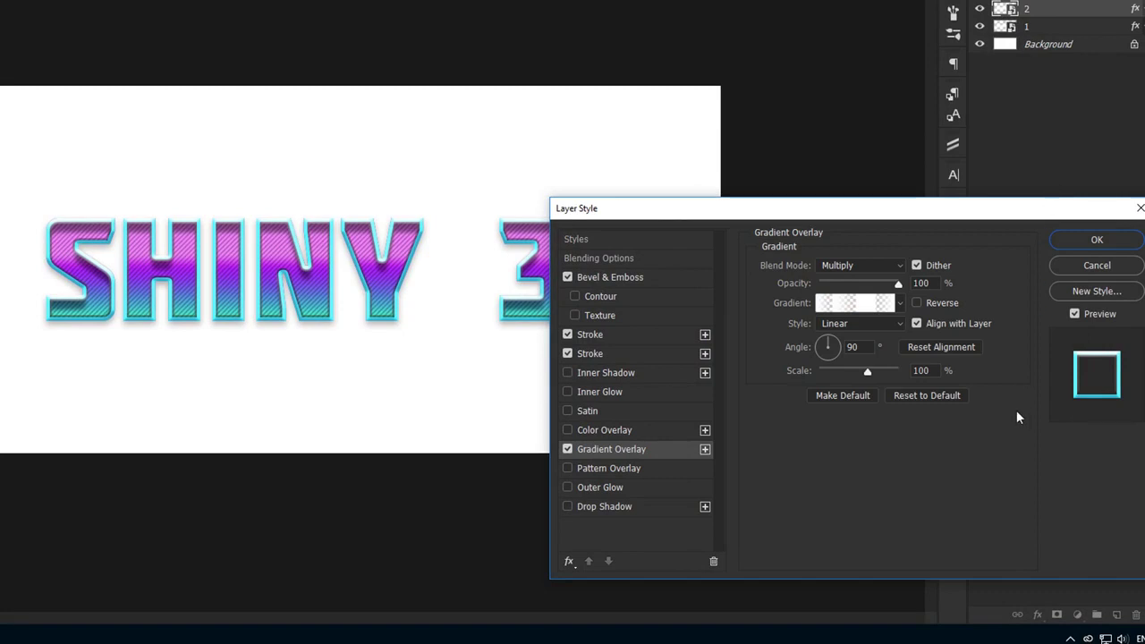
Set the gradient overlay's opacity to 40% and its angle to 125°.
{"action": "key", "text": "shift+Down"}
{"action": "key", "text": "shift+Down"}
{"action": "key", "text": "shift+Down"}
{"action": "key", "text": "shift+Down"}
{"action": "key", "text": "shift+Down"}
{"action": "key", "text": "shift+Down"}
{"action": "key", "text": "Tab"}
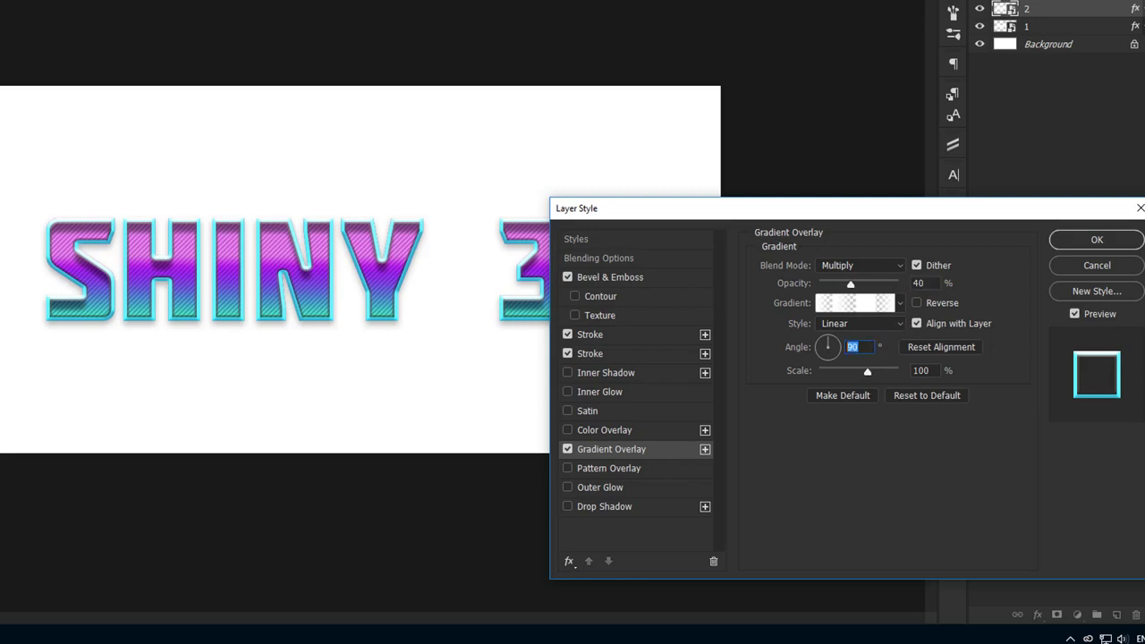
{"action": "type", "text": "125"}
Reverse the gradient overlay and change its blend mode to Normal.
{"action": "left_click", "coordinate": [942, 305]}
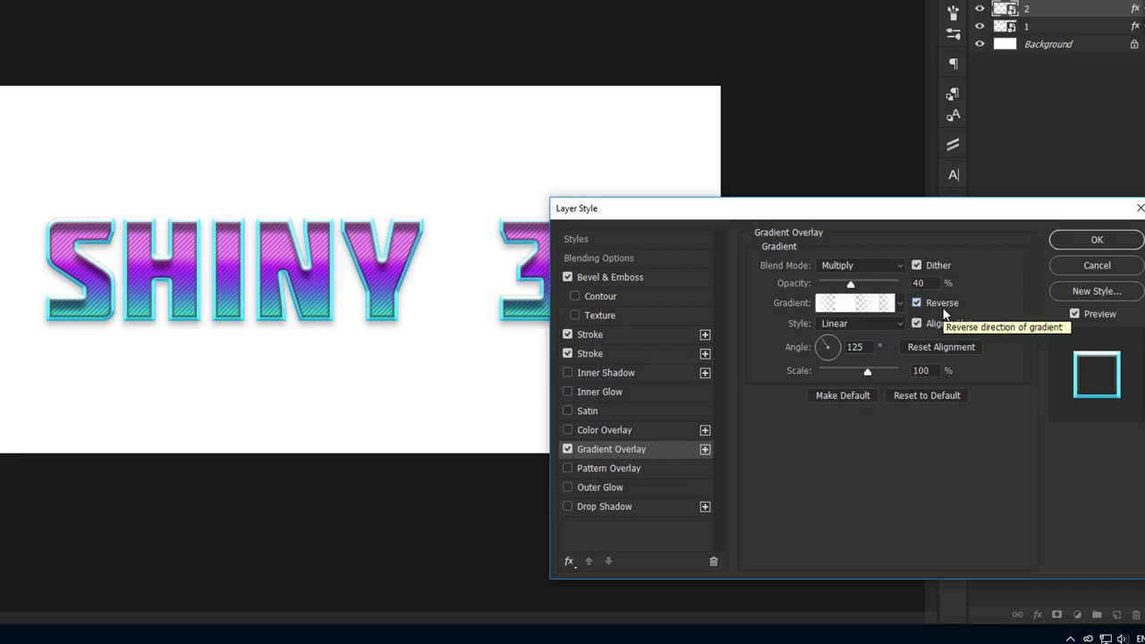
{"action": "left_click", "coordinate": [876, 266]}
{"action": "left_click", "coordinate": [861, 279]}
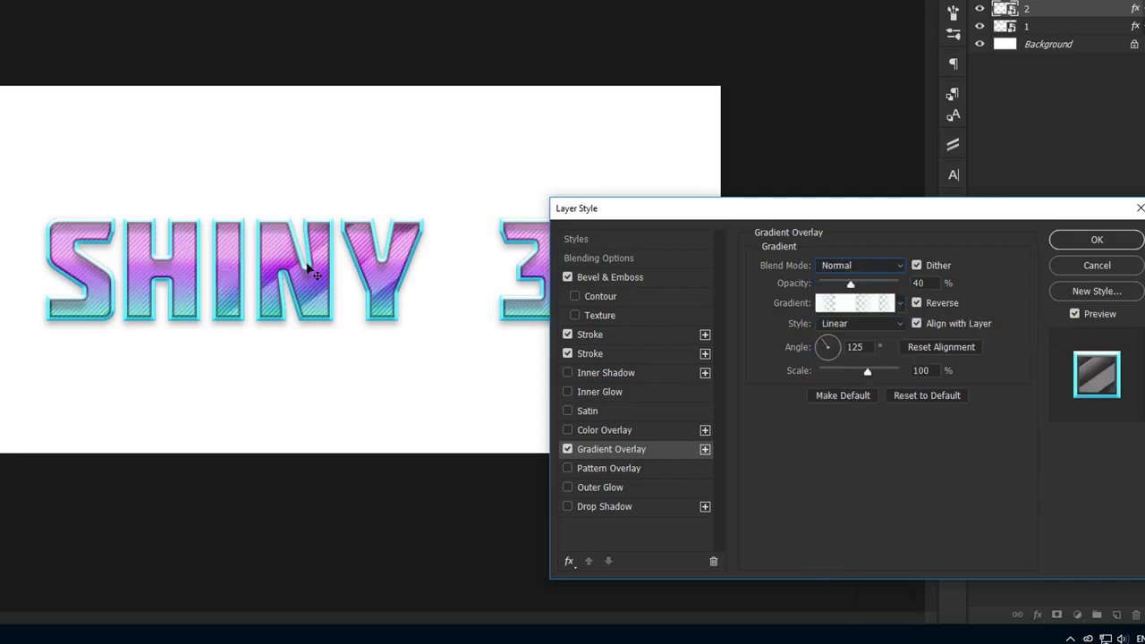
Set the gradient overlay's scale to 150% and its opacity to 30%, and apply the layer style.
{"action": "key", "text": "shift+Up"}
{"action": "key", "text": "shift+Up"}
{"action": "key", "text": "shift+Up"}
{"action": "key", "text": "shift+Up"}
{"action": "key", "text": "shift+Up"}
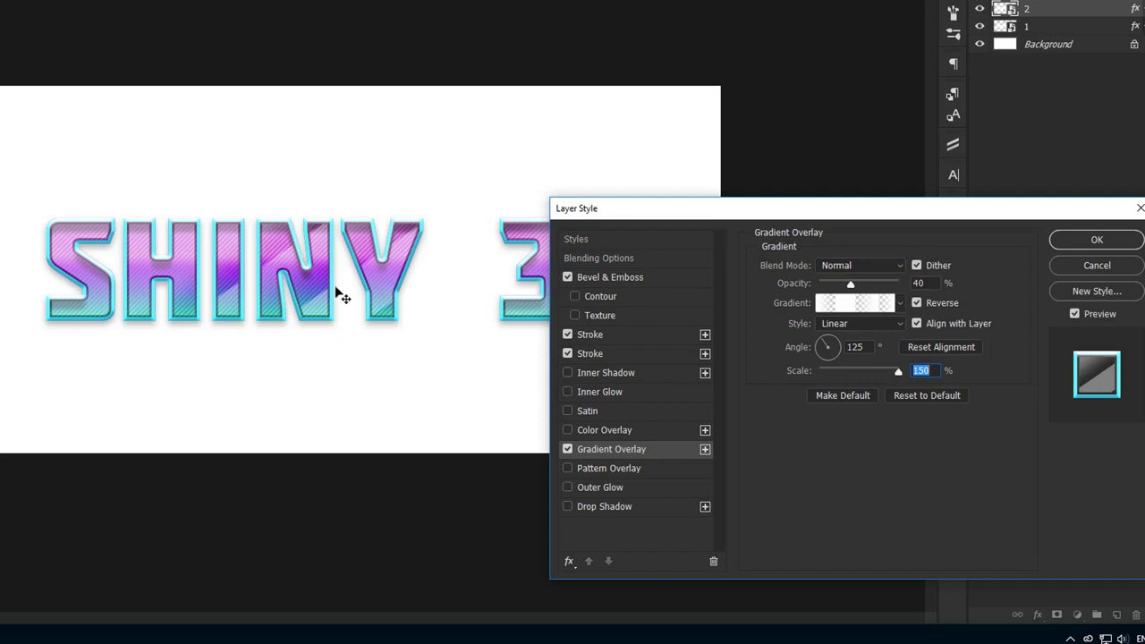
{"action": "left_click", "coordinate": [937, 283]}
{"action": "key", "text": "shift+Down"}
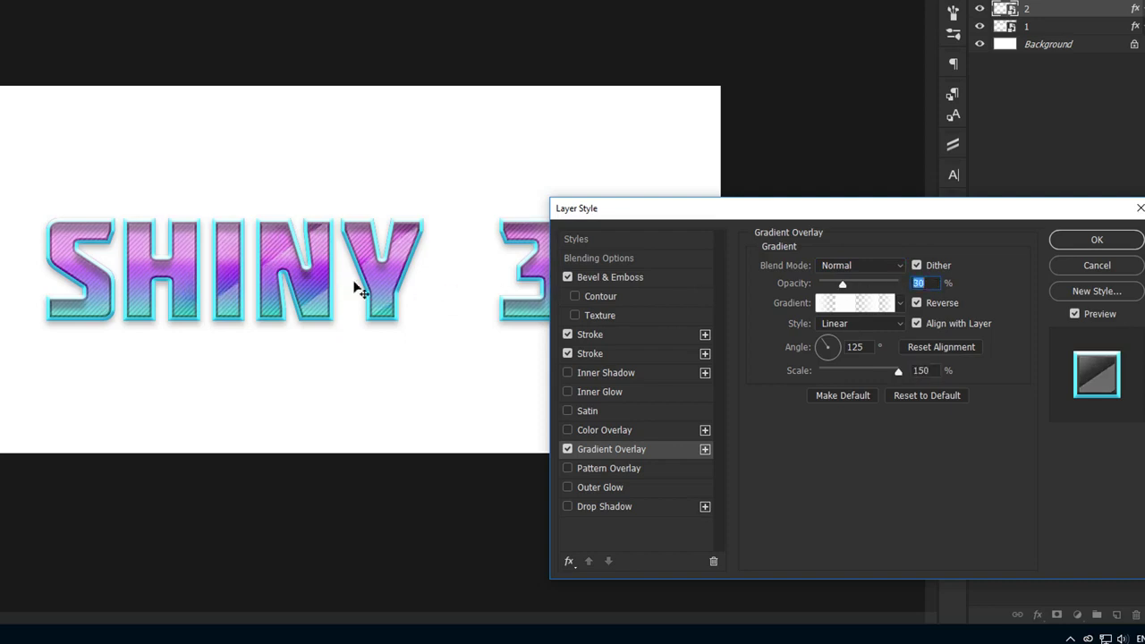
{"action": "left_click", "coordinate": [1097, 242]}
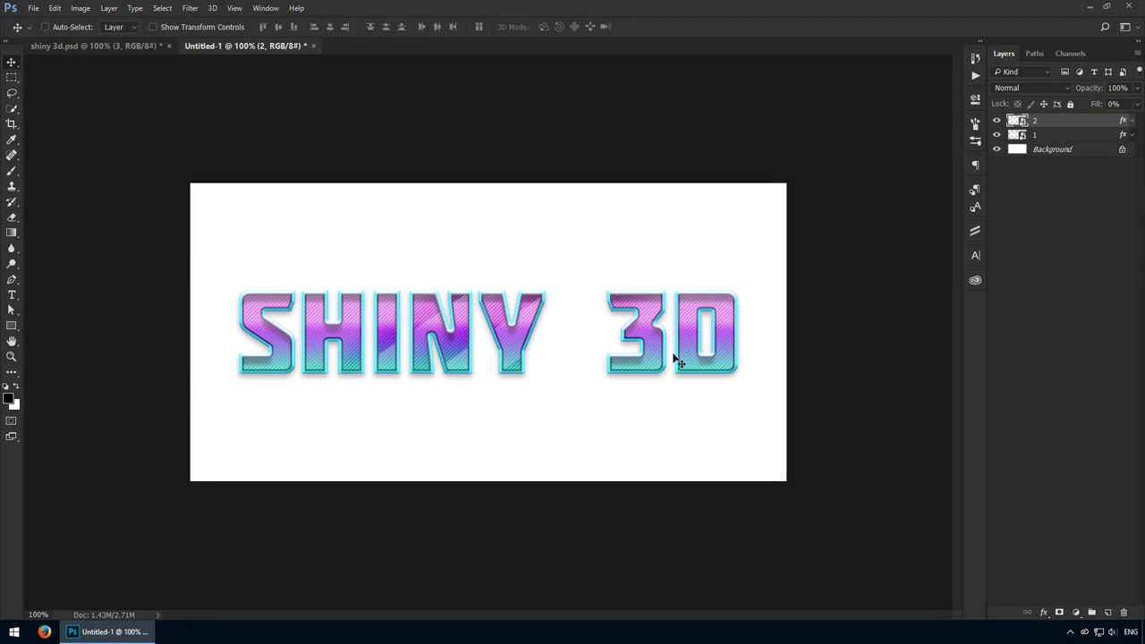
Duplicate layer 2 and rename the copy 3.
{"action": "key", "text": "ctrl+j"}
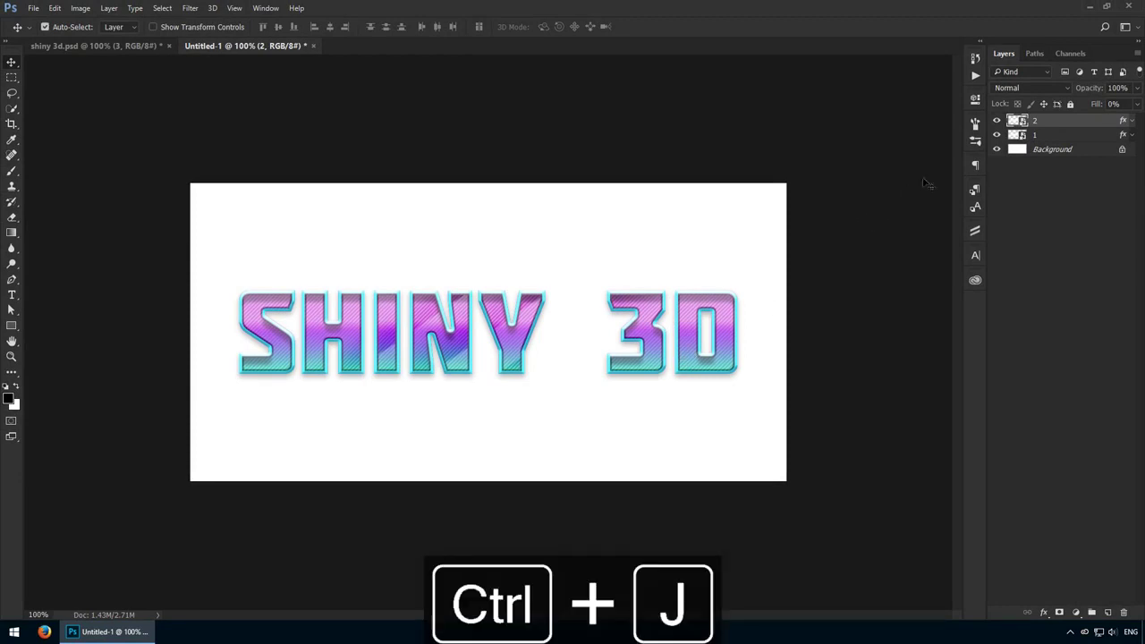
{"action": "double_click", "coordinate": [1035, 121]}
{"action": "type", "text": "3"}
{"action": "left_click", "coordinate": [1055, 185]}
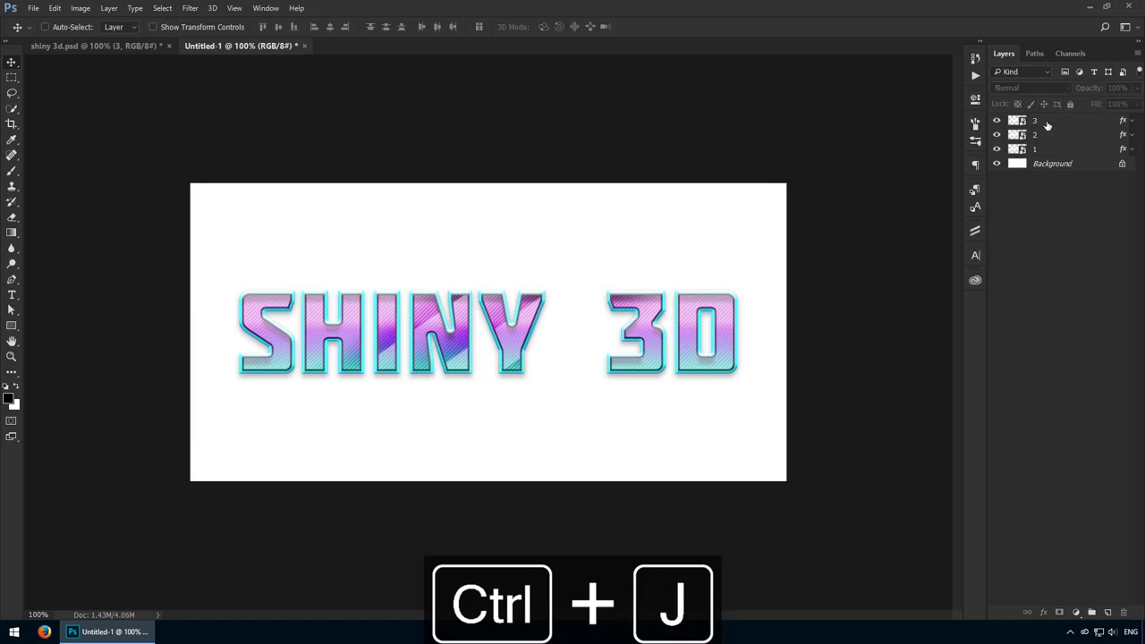
Place layer 3 directly above the Background and clear its layer style.
{"action": "left_click_drag", "start_coordinate": [1059, 122], "coordinate": [1056, 156]}
{"action": "right_click", "coordinate": [1063, 149]}
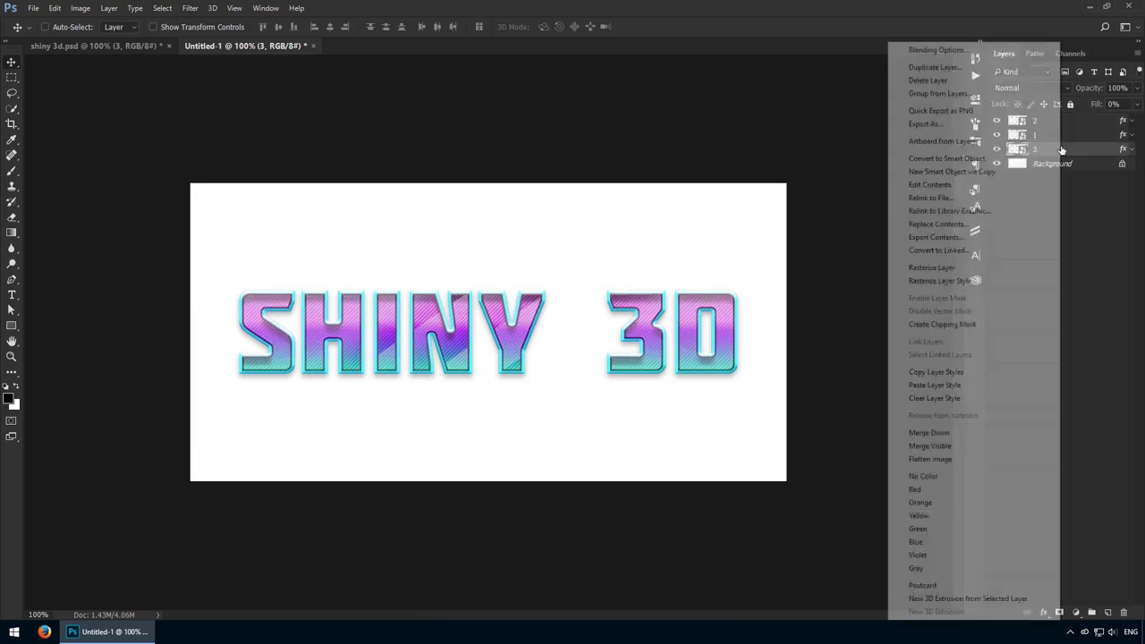
{"action": "left_click", "coordinate": [967, 400]}
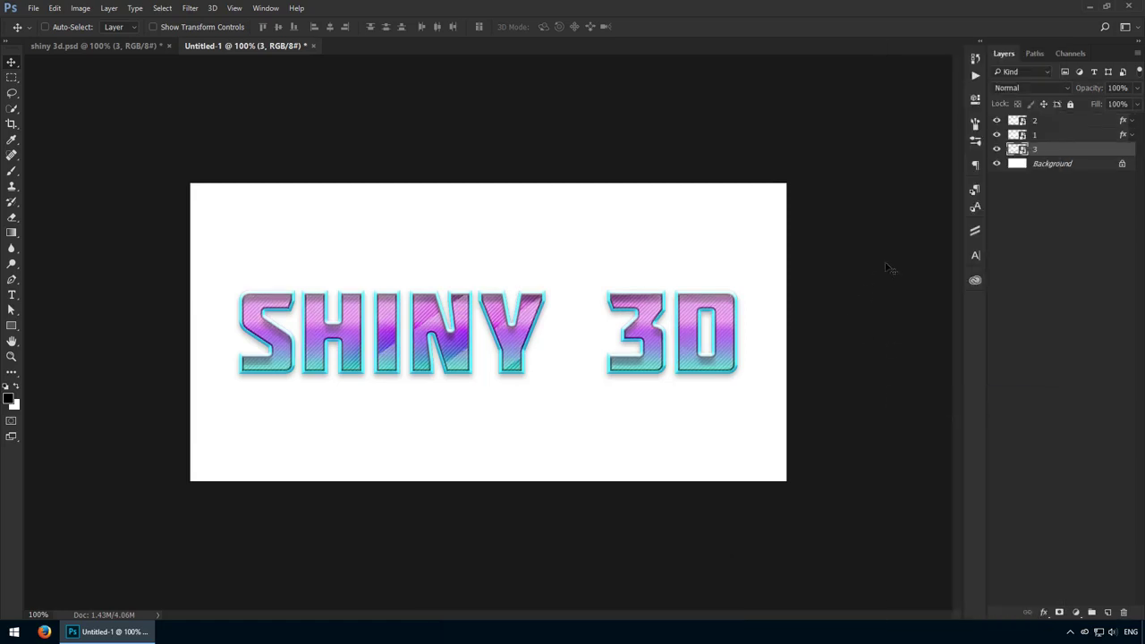
Add a Drop Shadow to layer 3 and set its opacity to 25%.
{"action": "double_click", "coordinate": [1080, 149]}
{"action": "left_click", "coordinate": [690, 524]}
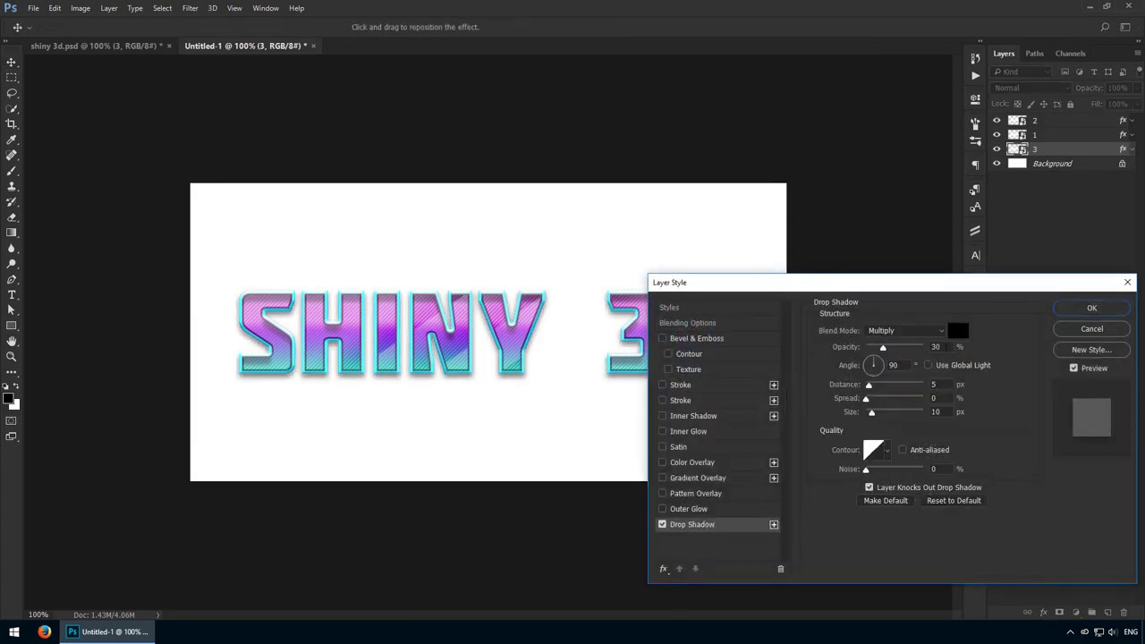
{"action": "key", "text": "Down"}
{"action": "key", "text": "Down"}
{"action": "key", "text": "Down"}
{"action": "key", "text": "Down"}
{"action": "key", "text": "Down"}
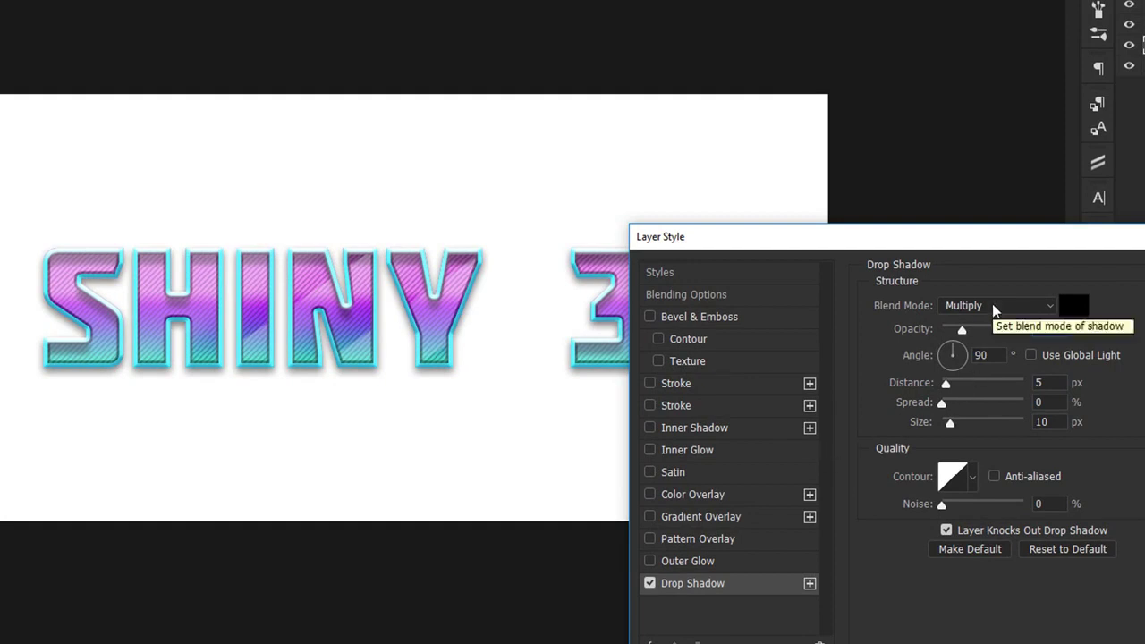
Set the drop shadow's distance to 10 px and its spread to 10%.
{"action": "left_click", "coordinate": [1043, 382]}
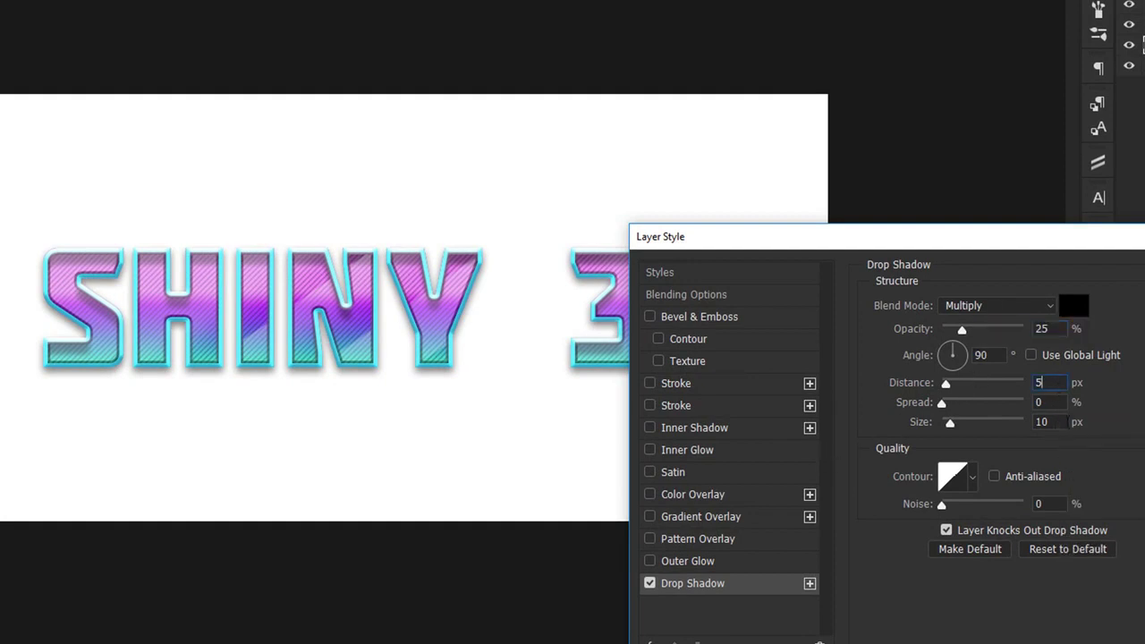
{"action": "key", "text": "Up"}
{"action": "key", "text": "Up"}
{"action": "key", "text": "Up"}
{"action": "key", "text": "Up"}
{"action": "left_click", "coordinate": [1058, 406]}
{"action": "key", "text": "shift+Up"}
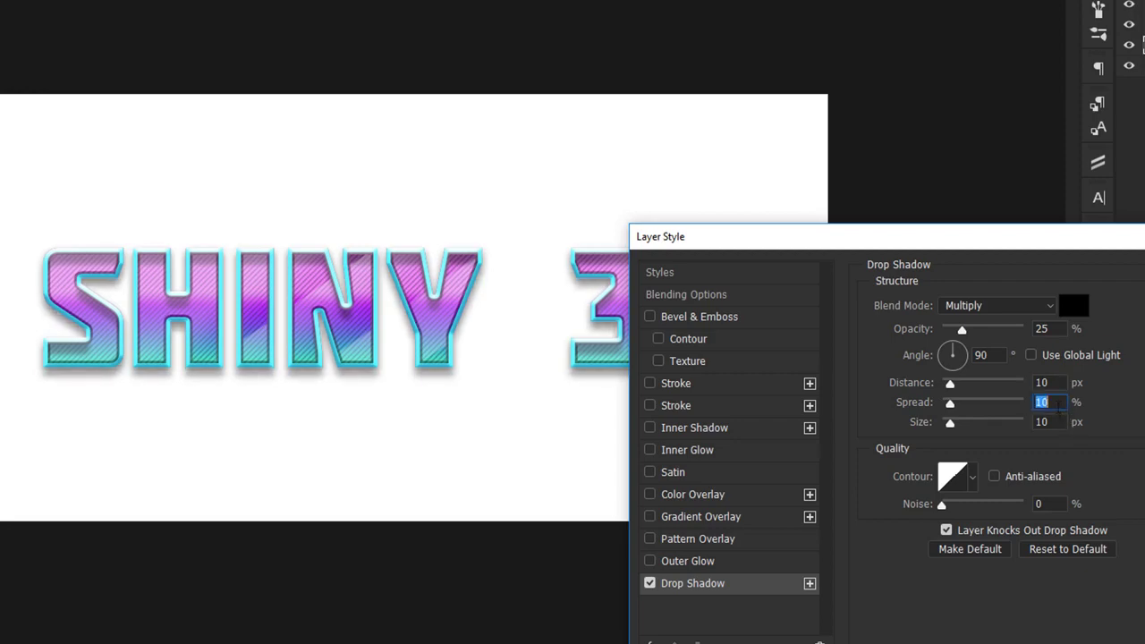
Set the drop shadow's size to 8 px and compare the text with the shadow off and on.
{"action": "left_click", "coordinate": [1061, 422]}
{"action": "key", "text": "Down"}
{"action": "key", "text": "Down"}
{"action": "left_click", "coordinate": [652, 580]}
{"action": "left_click", "coordinate": [652, 580]}
{"action": "left_click", "coordinate": [652, 579]}
{"action": "left_click", "coordinate": [652, 579]}
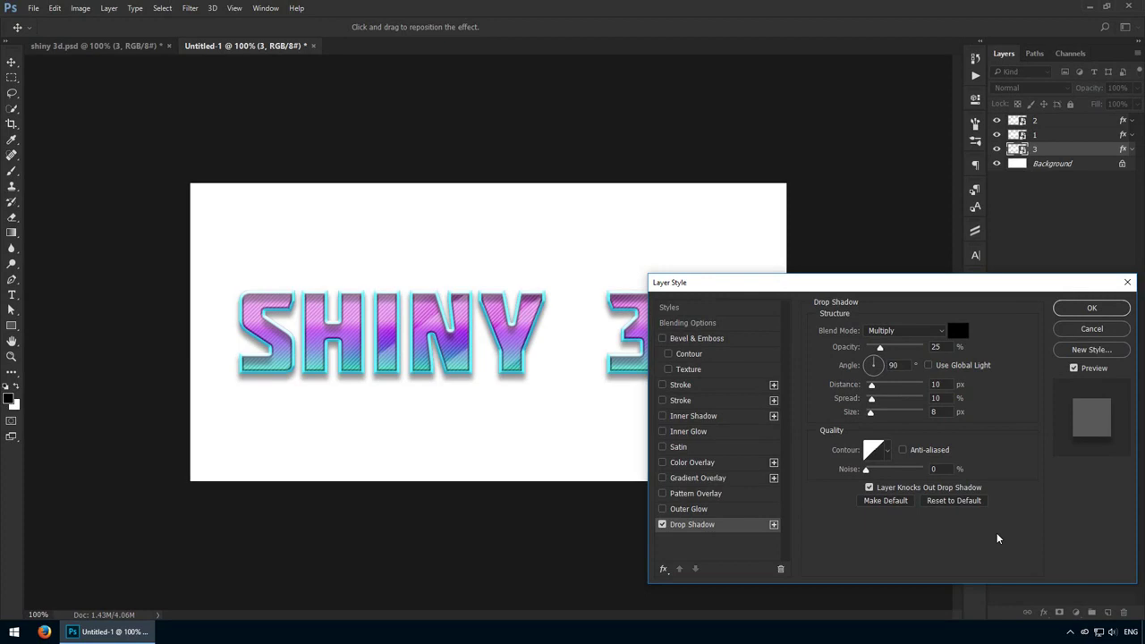
Enable Bevel & Emboss on layer 3 with the Emboss style and a depth of 135%.
{"action": "left_click", "coordinate": [731, 338]}
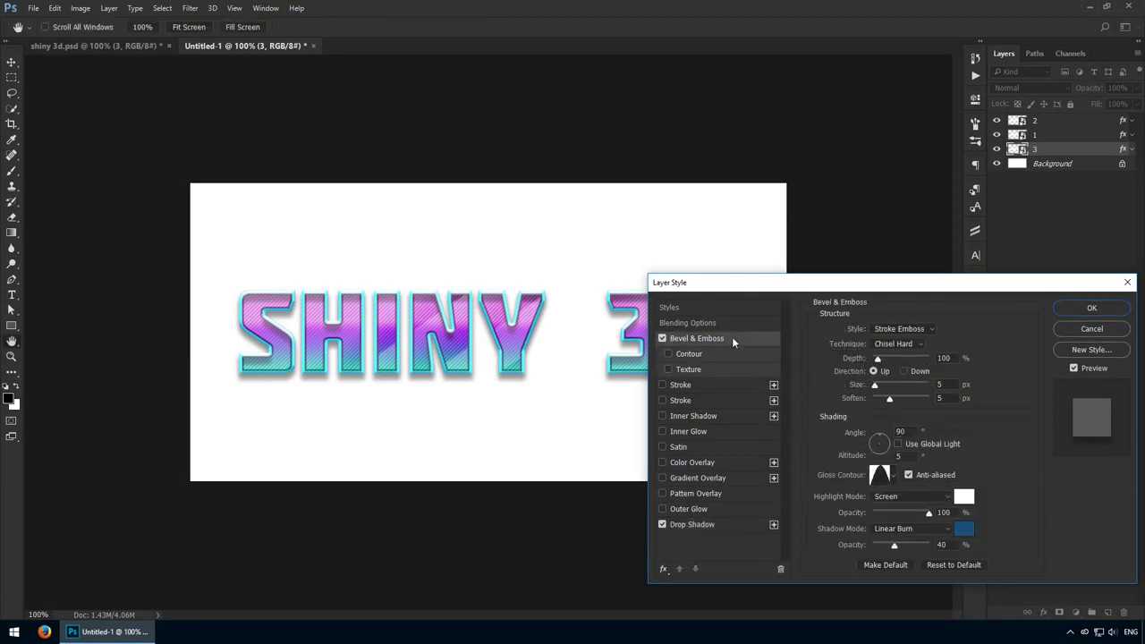
{"action": "left_click", "coordinate": [898, 329]}
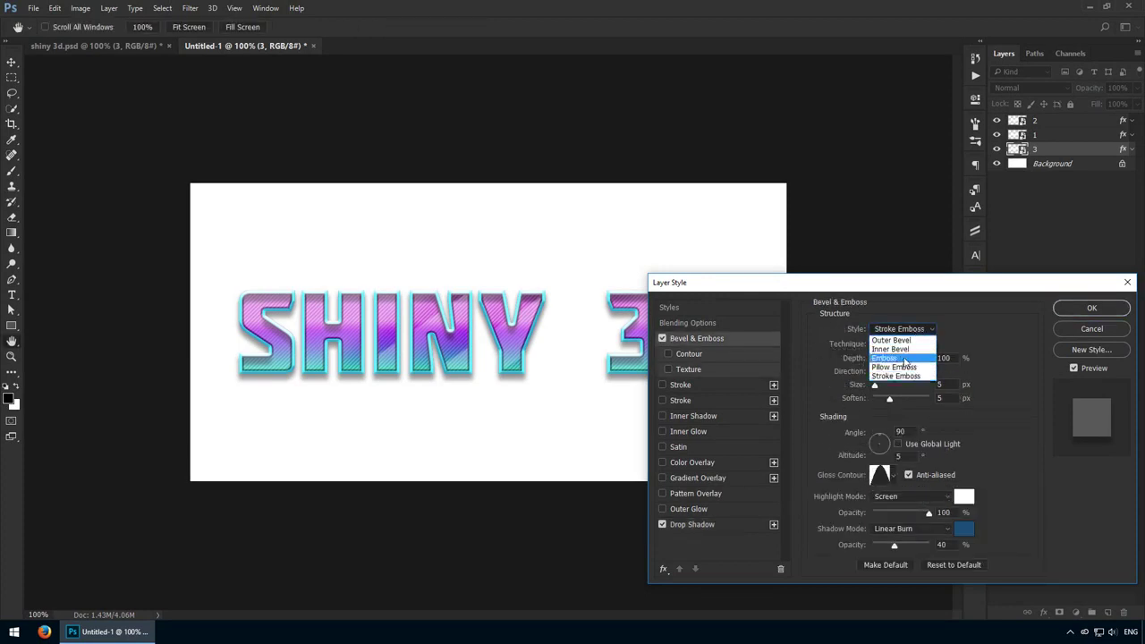
{"action": "left_click", "coordinate": [903, 357]}
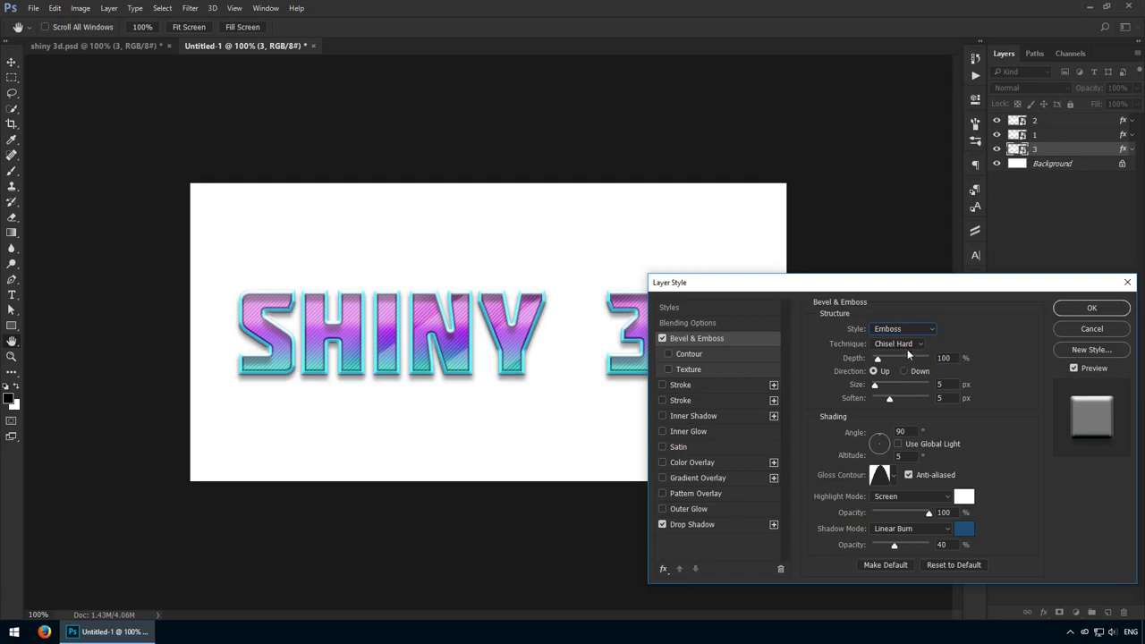
{"action": "key", "text": "shift+Up"}
{"action": "key", "text": "shift+Up"}
{"action": "key", "text": "shift+Up"}
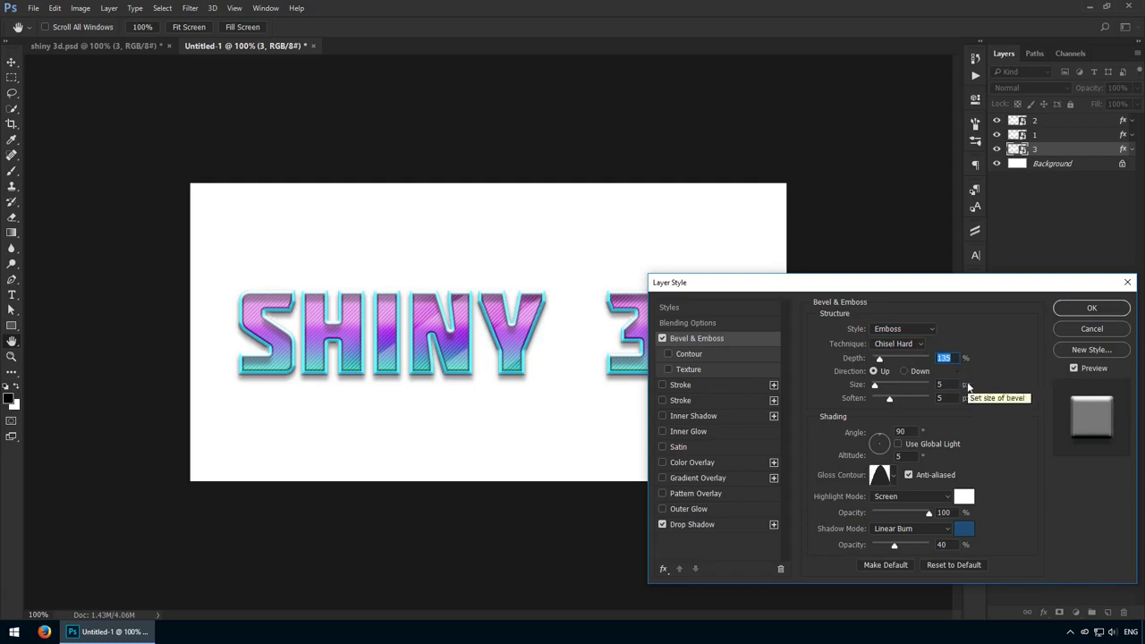
Set the emboss size to 10 px and its Soften value to 0 px.
{"action": "key", "text": "Tab"}
{"action": "key", "text": "Up"}
{"action": "key", "text": "Up"}
{"action": "key", "text": "Up"}
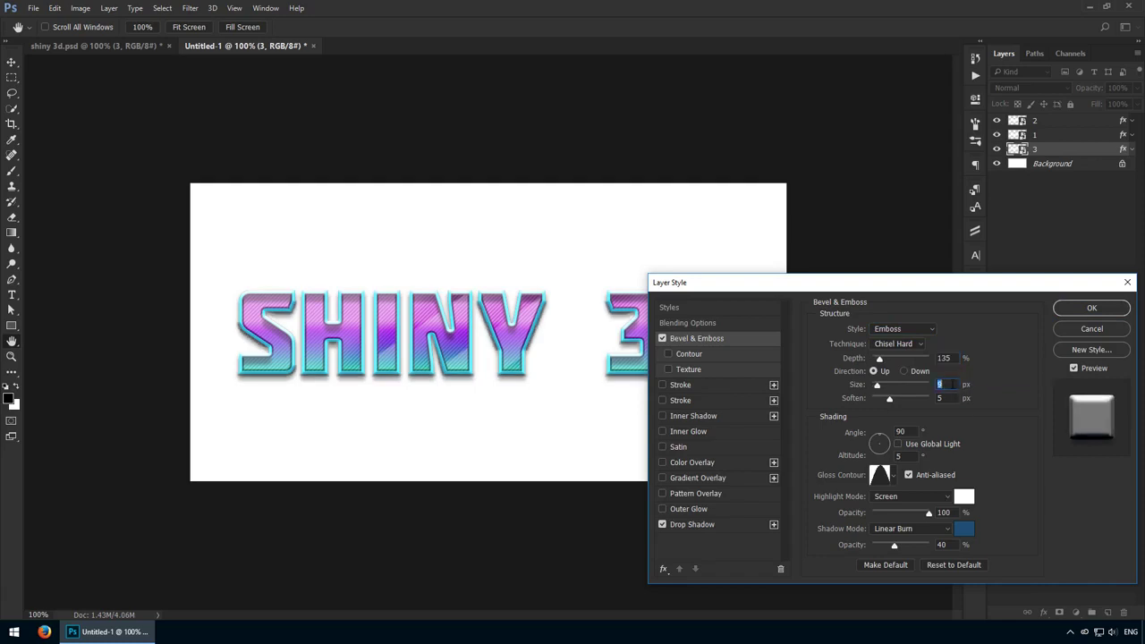
{"action": "left_click", "coordinate": [955, 399]}
{"action": "key", "text": "shift+Down"}
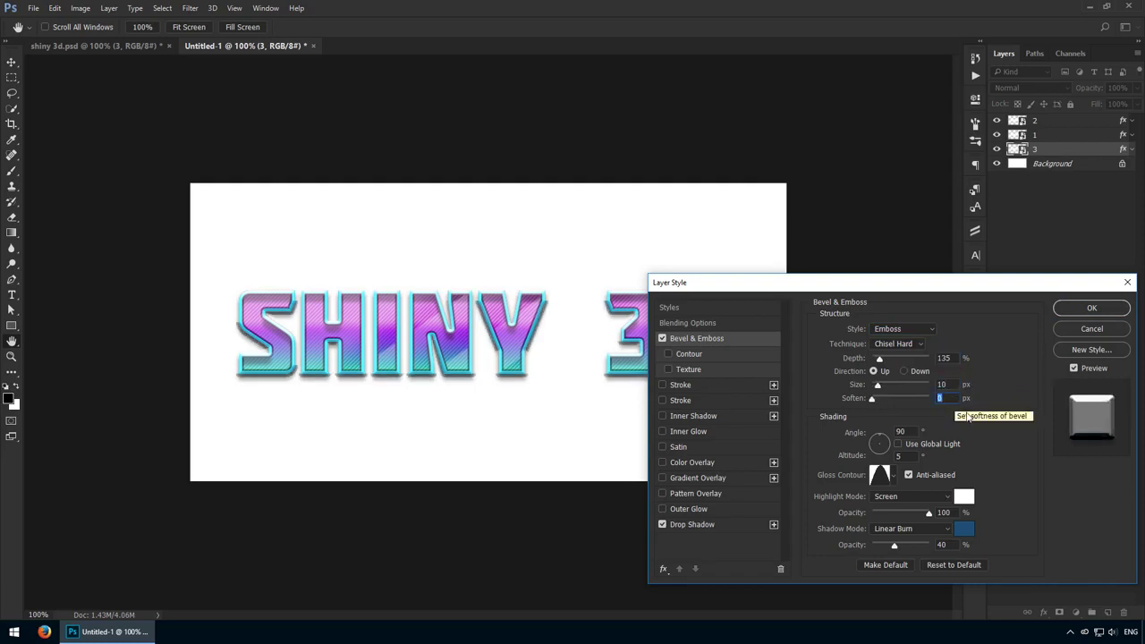
Set the emboss lighting angle to 130° and its altitude to 25°.
{"action": "double_click", "coordinate": [914, 431]}
{"action": "type", "text": "130"}
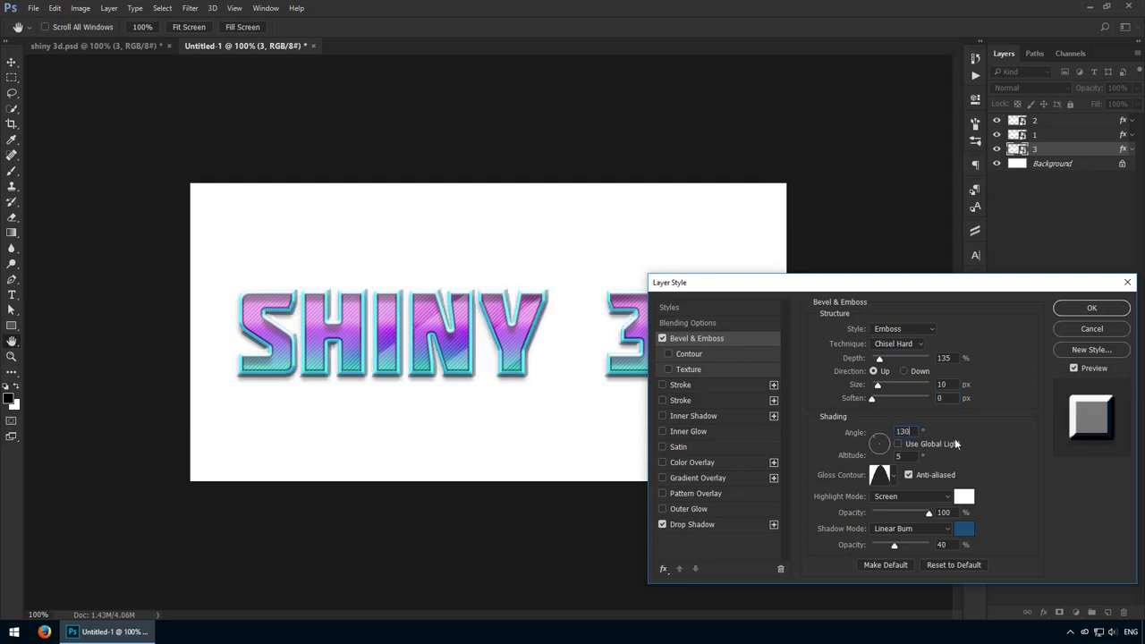
{"action": "double_click", "coordinate": [901, 455]}
{"action": "type", "text": "25"}
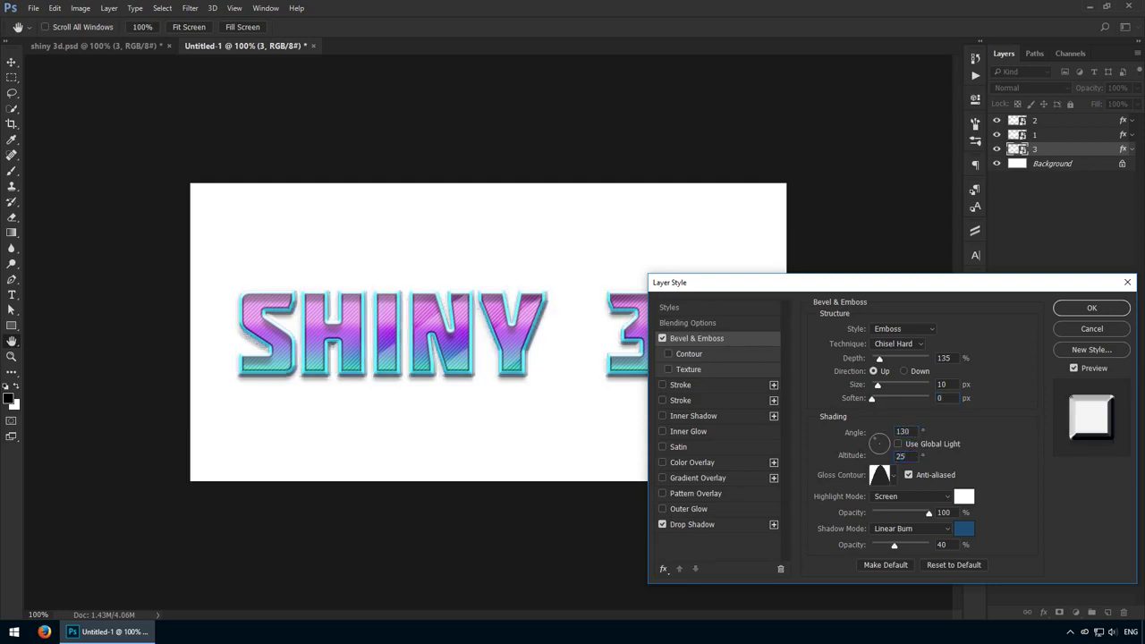
Change the emboss gloss contour to the Half Round preset.
{"action": "left_click", "coordinate": [882, 476]}
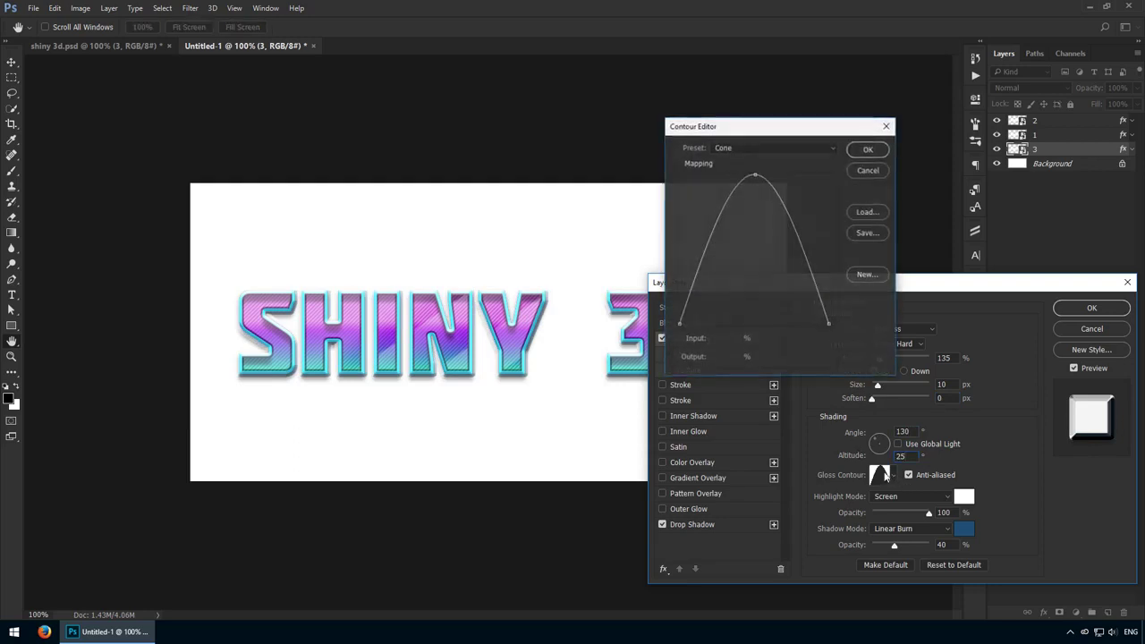
{"action": "left_click", "coordinate": [752, 154]}
{"action": "left_click", "coordinate": [754, 249]}
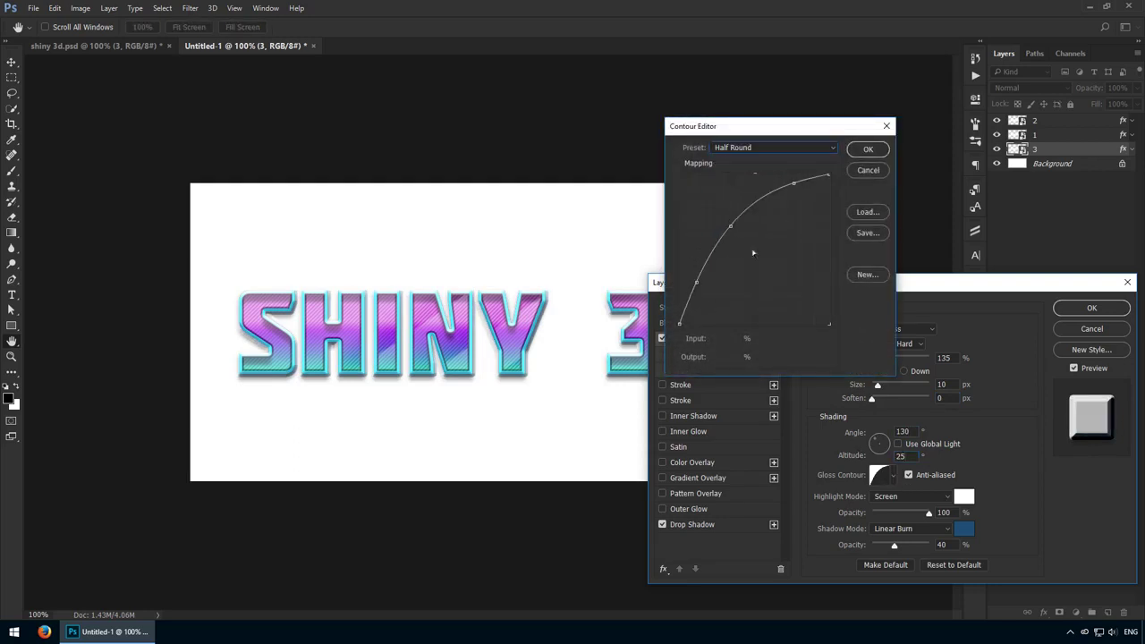
{"action": "left_click", "coordinate": [862, 149]}
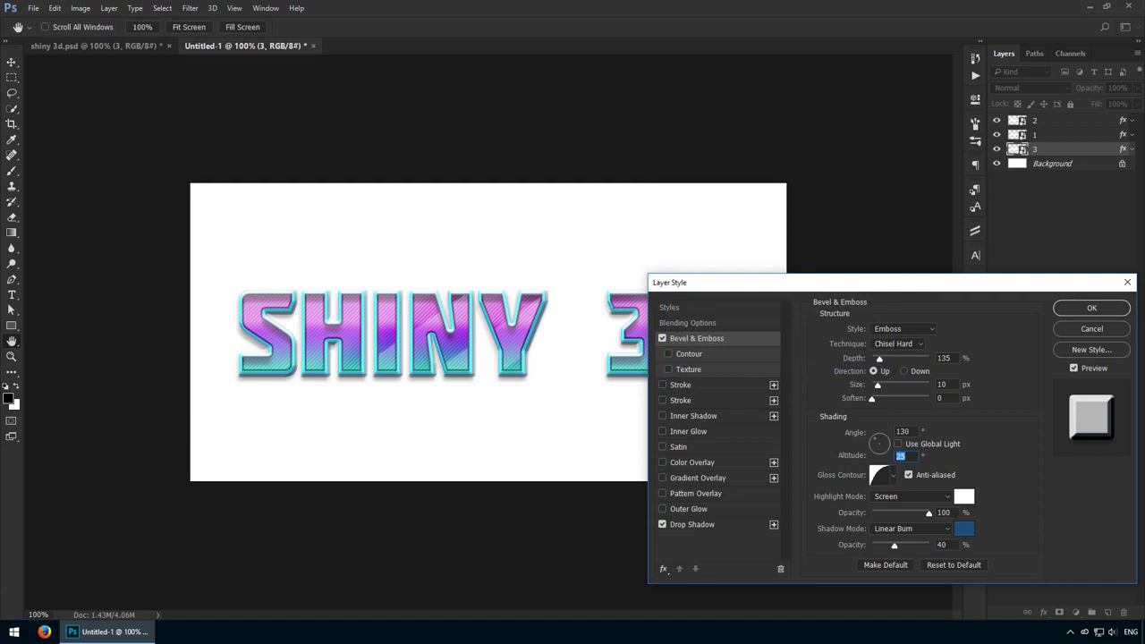
Set the emboss highlight opacity to 0% and its shadow opacity to 100%.
{"action": "scroll", "coordinate": [953, 513], "scroll_direction": "down", "scroll_amount": 10}
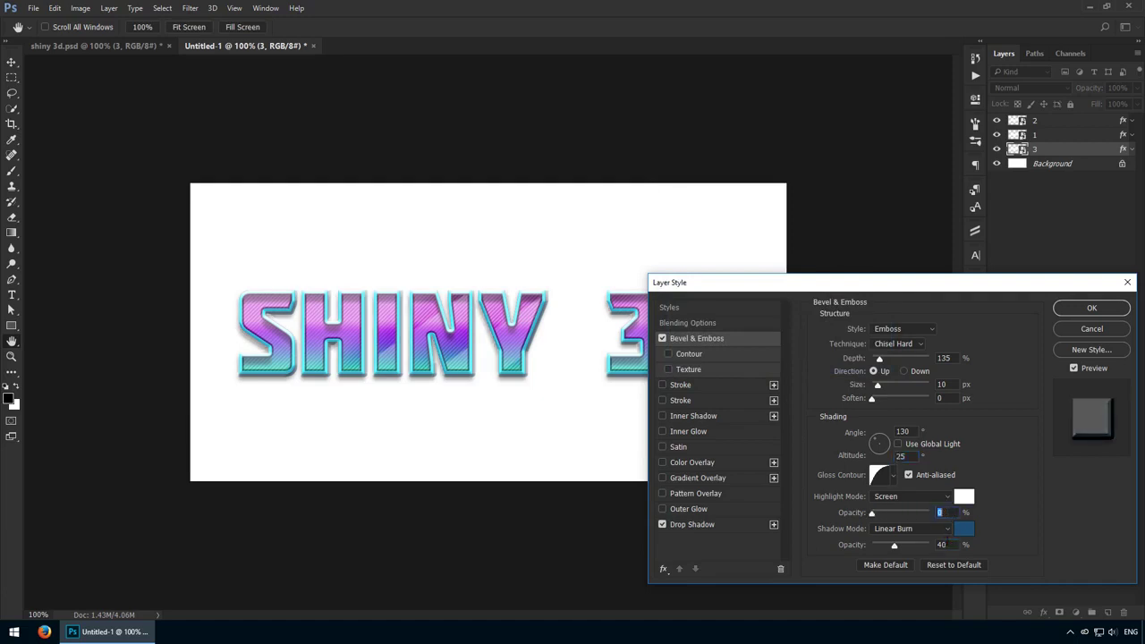
{"action": "left_click", "coordinate": [945, 544]}
{"action": "scroll", "coordinate": [945, 544], "scroll_direction": "up", "scroll_amount": 4}
{"action": "type", "text": "100"}
Change the emboss shadow to Multiply mode with the colour #21236c and apply the layer style.
{"action": "left_click", "coordinate": [916, 529]}
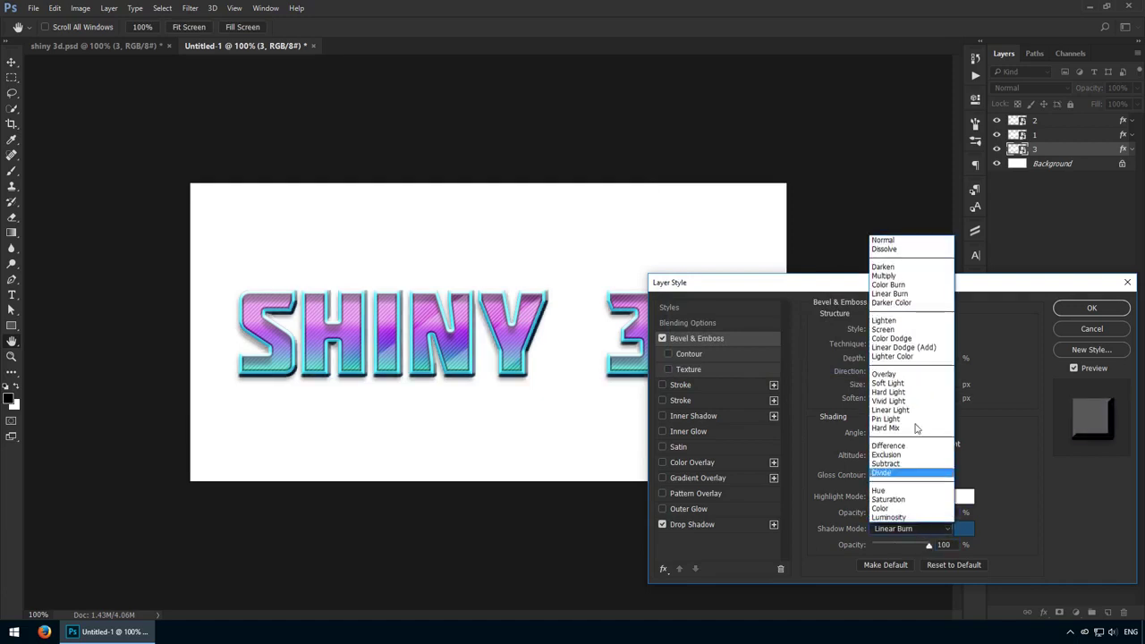
{"action": "left_click", "coordinate": [905, 277]}
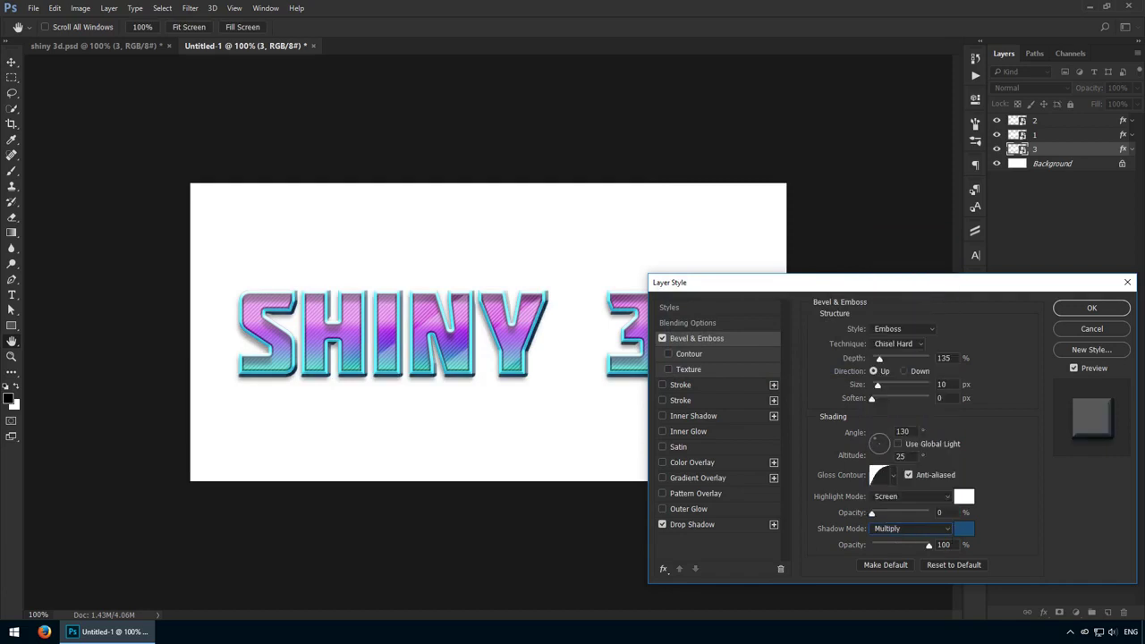
{"action": "left_click", "coordinate": [963, 528]}
{"action": "type", "text": "2123"}
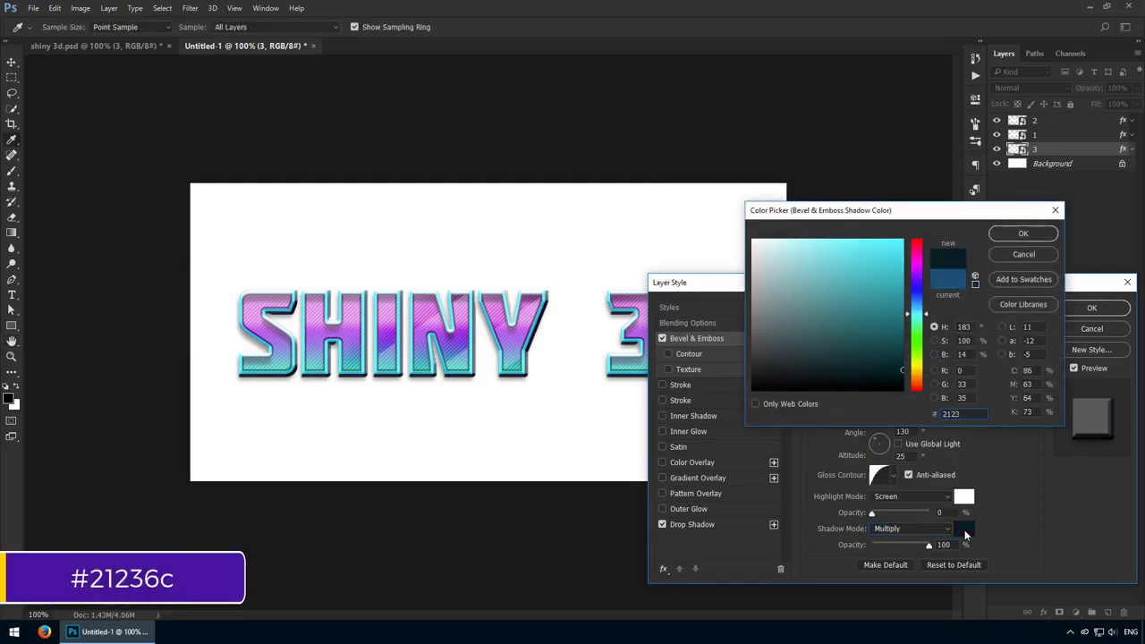
{"action": "type", "text": "6c"}
{"action": "key", "text": "Return"}
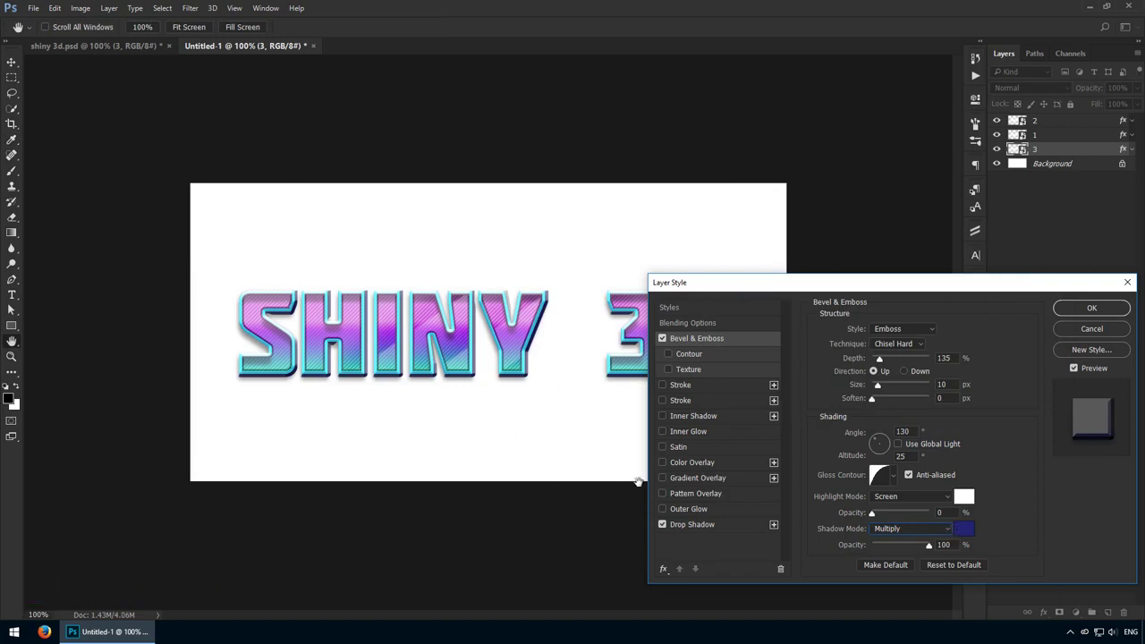
{"action": "left_click", "coordinate": [1101, 311]}
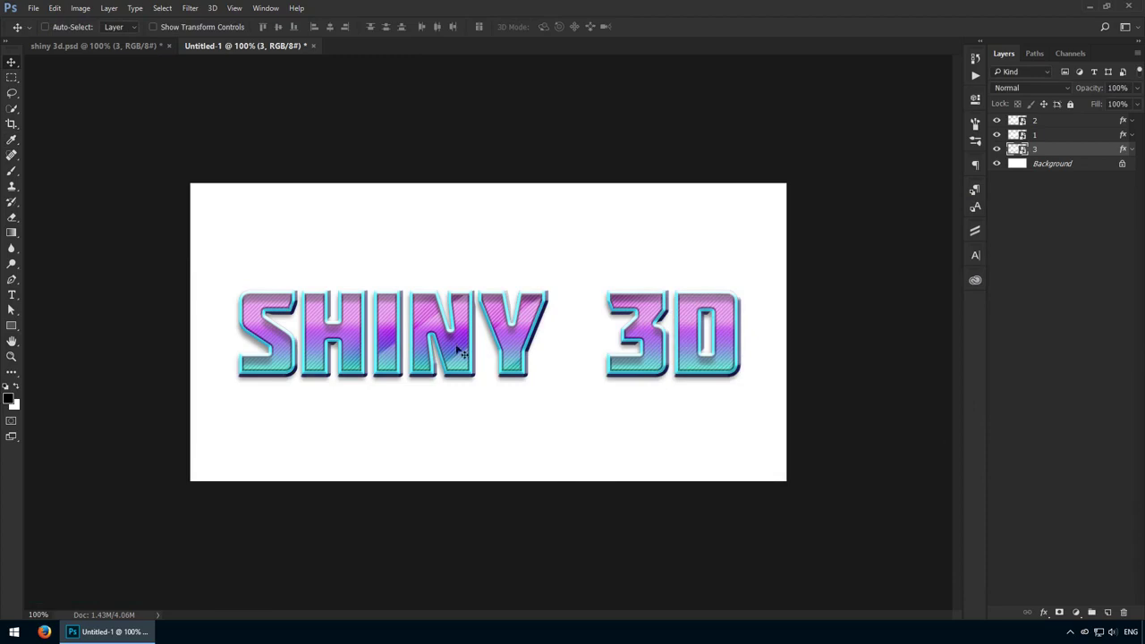
Add a second drop shadow to layer 3 and set its opacity to 20%.
{"action": "double_click", "coordinate": [1063, 152]}
{"action": "left_click", "coordinate": [692, 525]}
{"action": "left_click", "coordinate": [773, 524]}
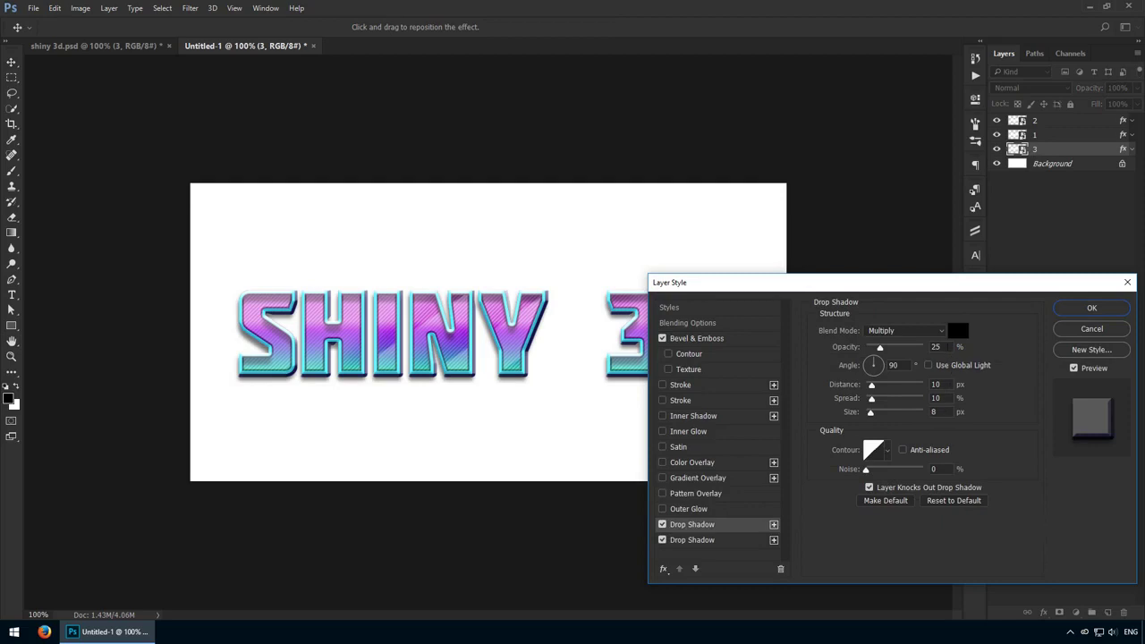
{"action": "left_click", "coordinate": [947, 347]}
{"action": "key", "text": "Down"}
{"action": "key", "text": "Down"}
{"action": "key", "text": "Down"}
{"action": "key", "text": "Down"}
{"action": "key", "text": "Down"}
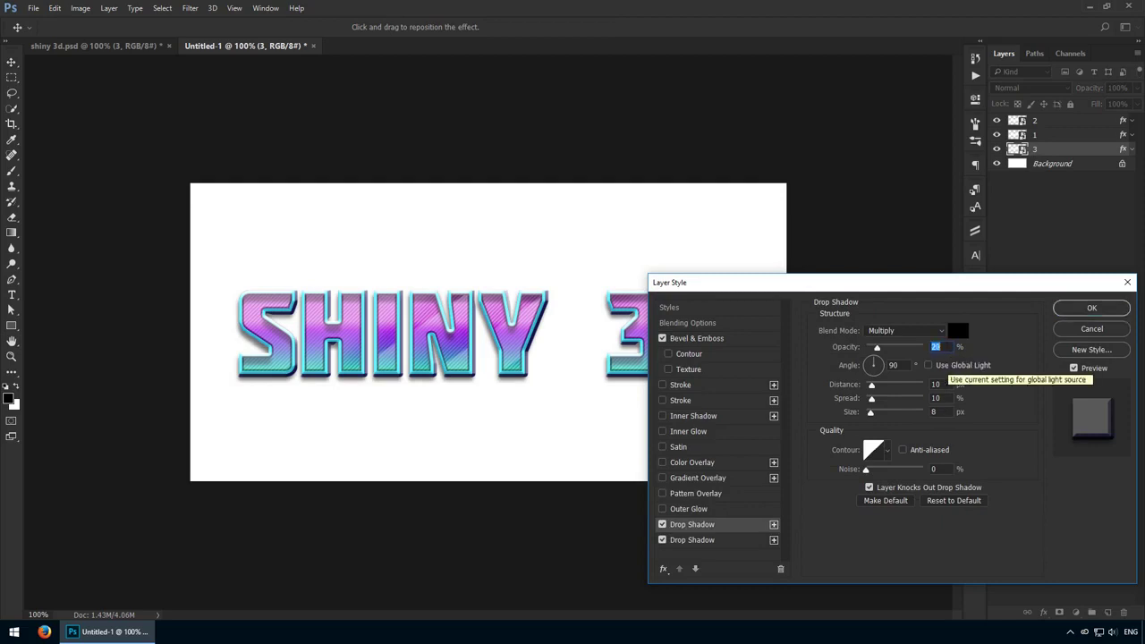
Set the added drop shadow's distance to 20 px and size to 15 px, and apply the layer style.
{"action": "left_click", "coordinate": [945, 385]}
{"action": "key", "text": "shift+Up"}
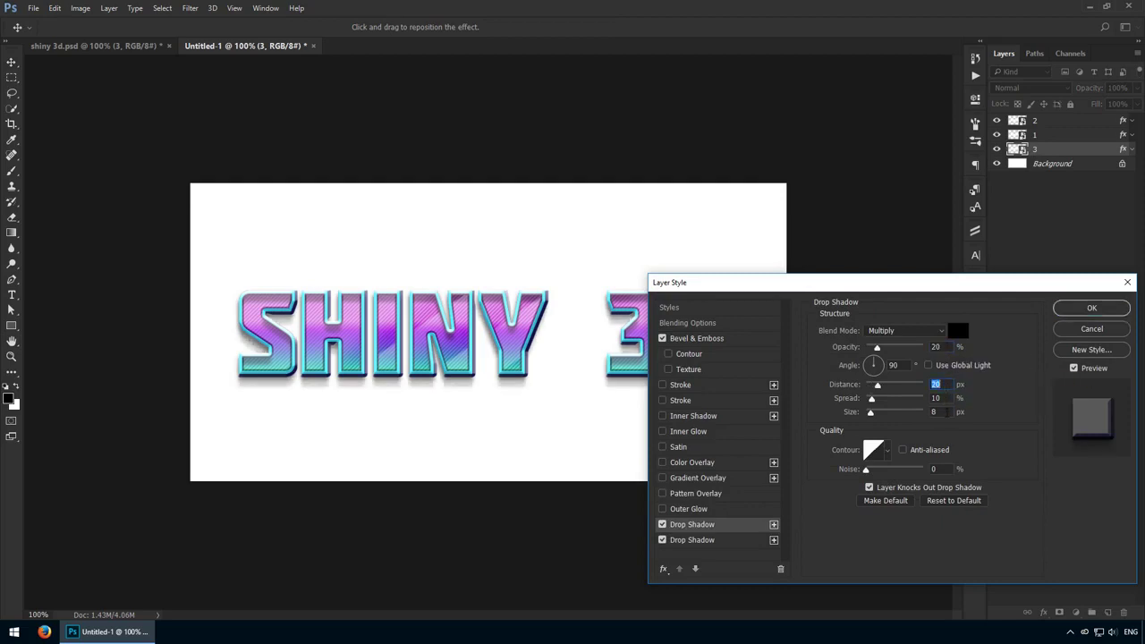
{"action": "left_click", "coordinate": [946, 411]}
{"action": "key", "text": "shift+Up"}
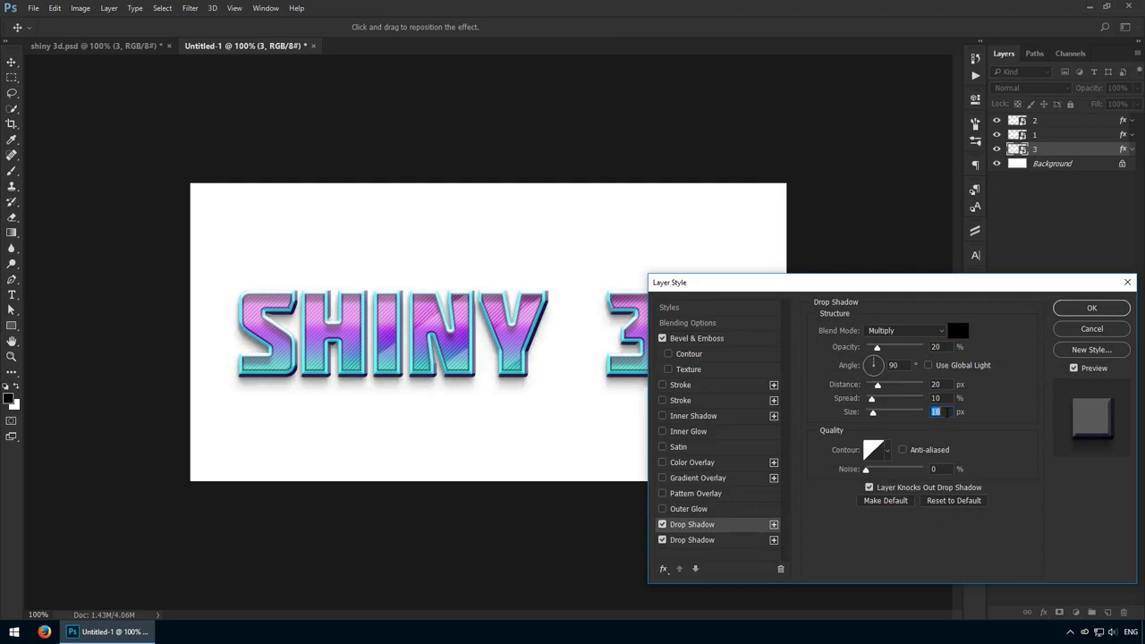
{"action": "left_click", "coordinate": [662, 524]}
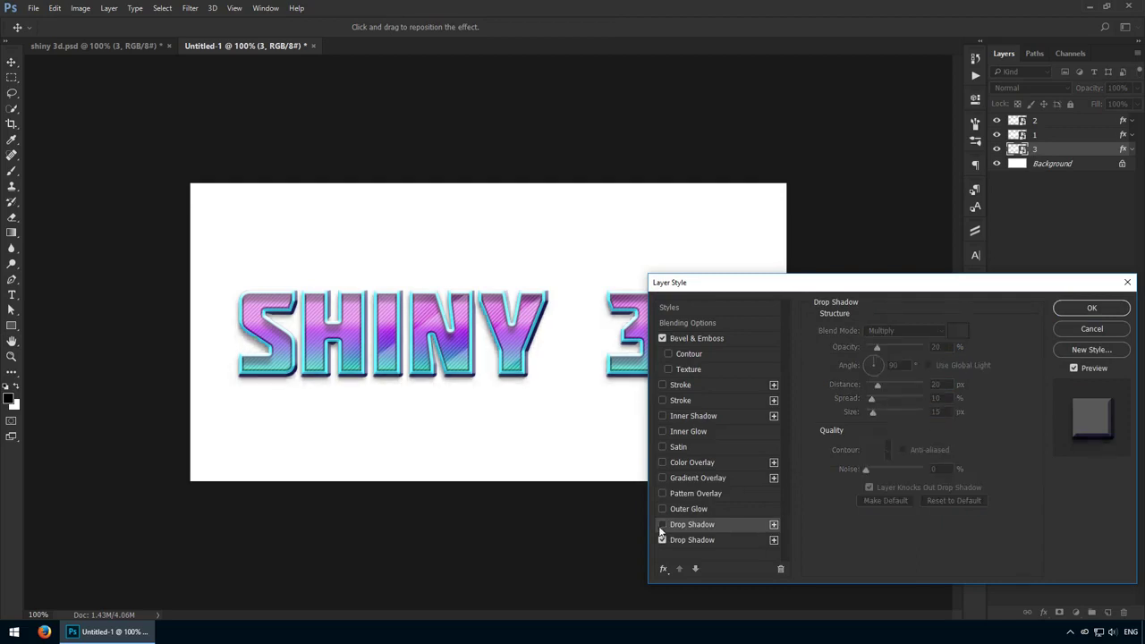
{"action": "left_click", "coordinate": [662, 524]}
{"action": "left_click", "coordinate": [1091, 307]}
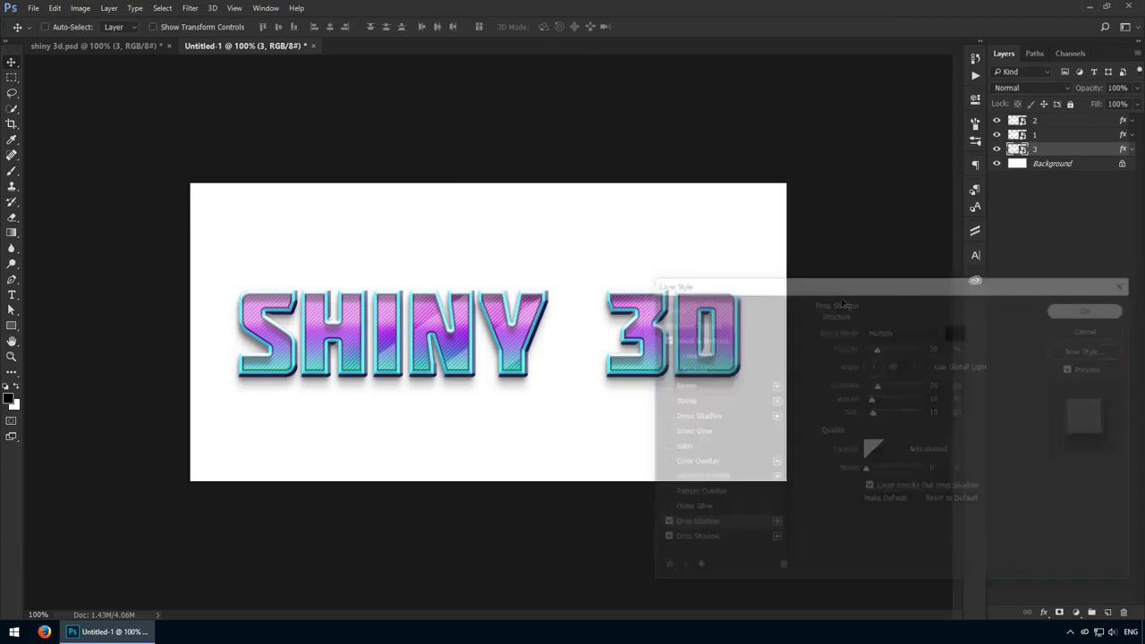